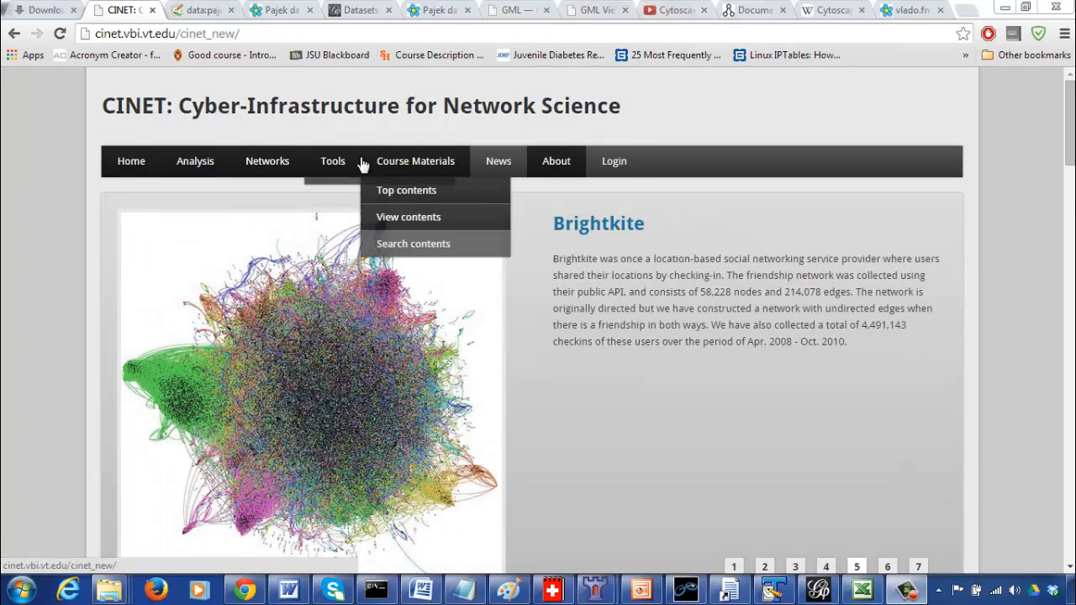
Open the Granite tool from the CINET site and view its account request form
{"action": "mouse_move", "coordinate": [404, 158]}
{"action": "mouse_move", "coordinate": [333, 174]}
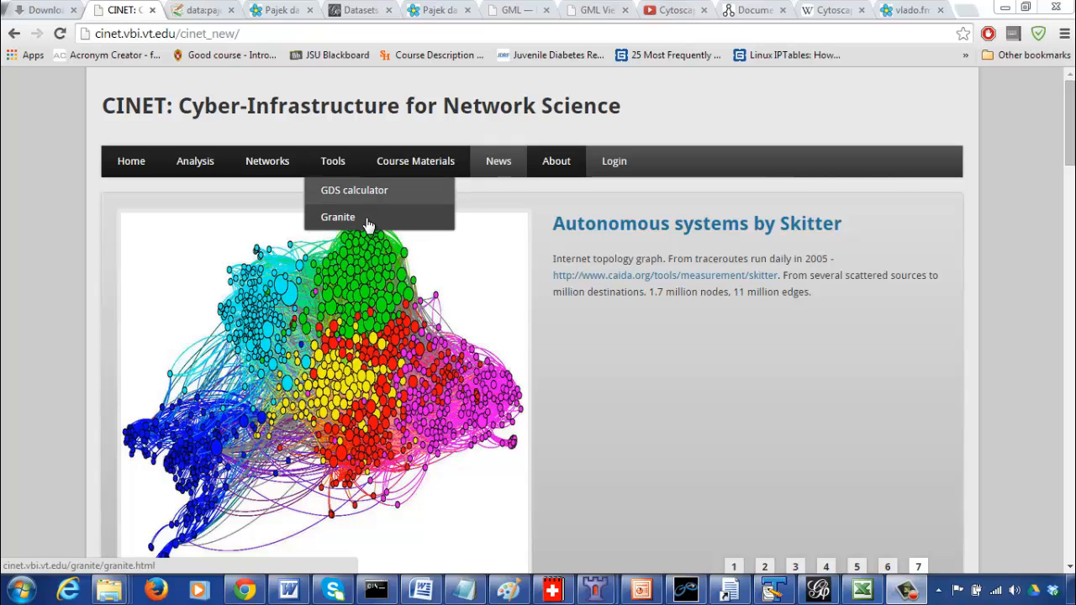
{"action": "left_click", "coordinate": [366, 221]}
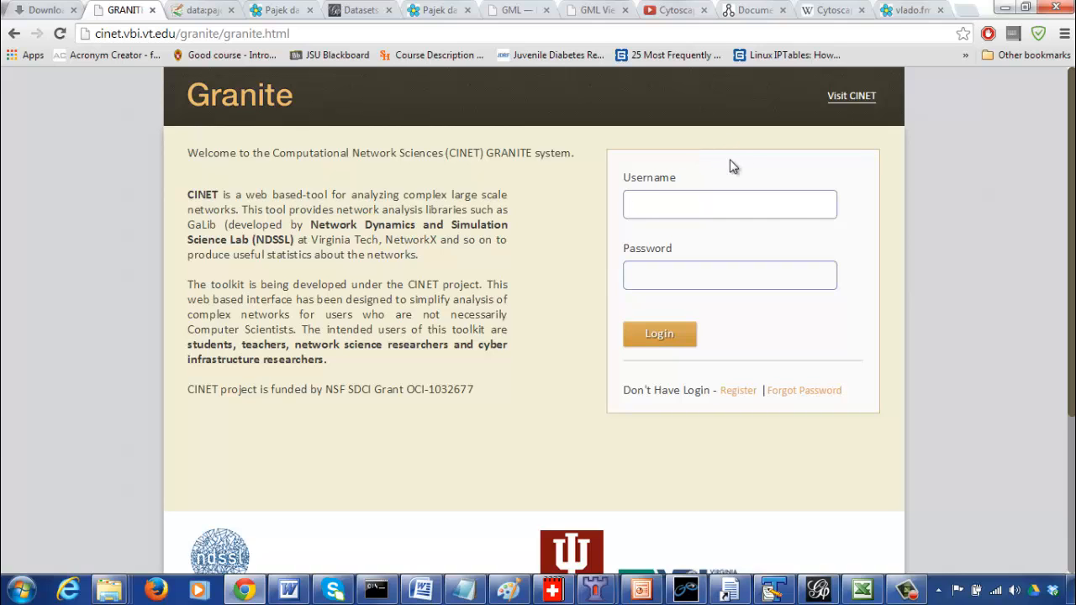
{"action": "left_click", "coordinate": [738, 389]}
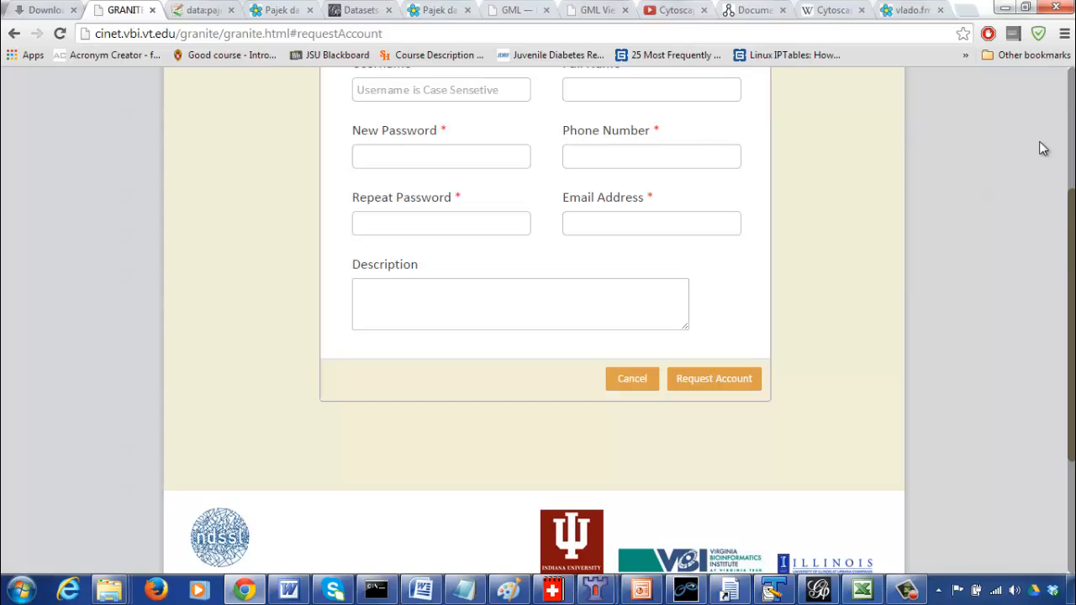
{"action": "scroll", "coordinate": [1071, 223], "scroll_direction": "up", "scroll_amount": 2}
{"action": "scroll", "coordinate": [618, 321], "scroll_direction": "down", "scroll_amount": 1}
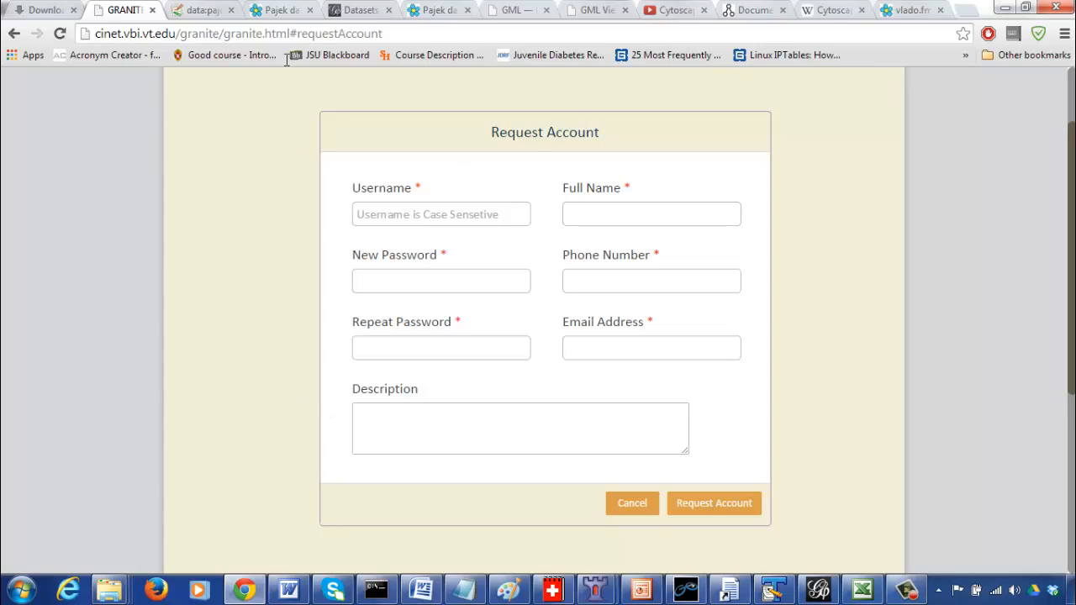
Return to the CINET home page and reopen the Granite login page
{"action": "left_click", "coordinate": [14, 34]}
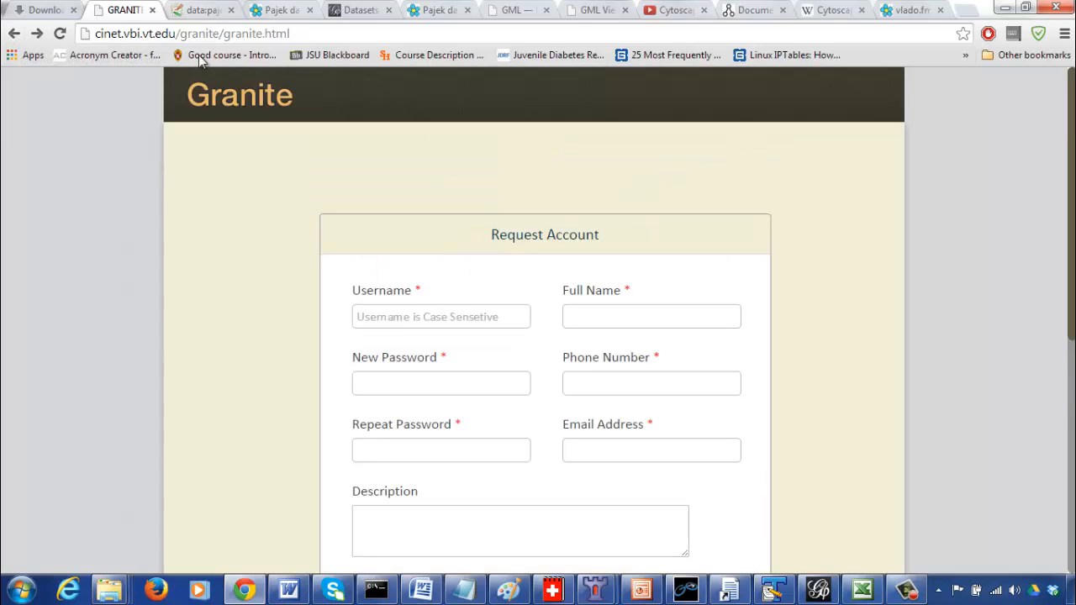
{"action": "left_click", "coordinate": [16, 37]}
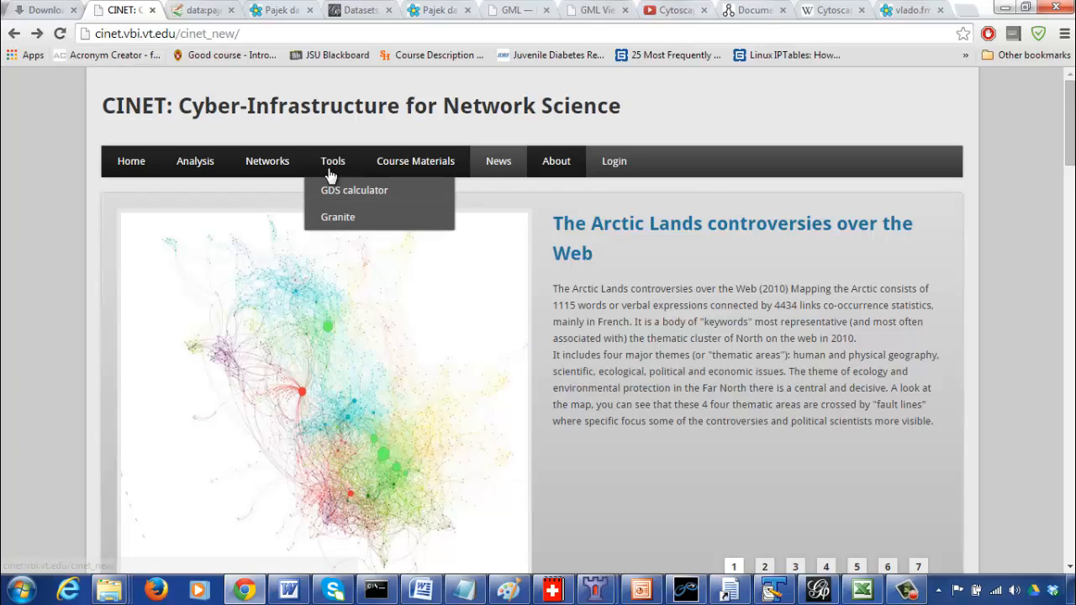
{"action": "left_click", "coordinate": [397, 215]}
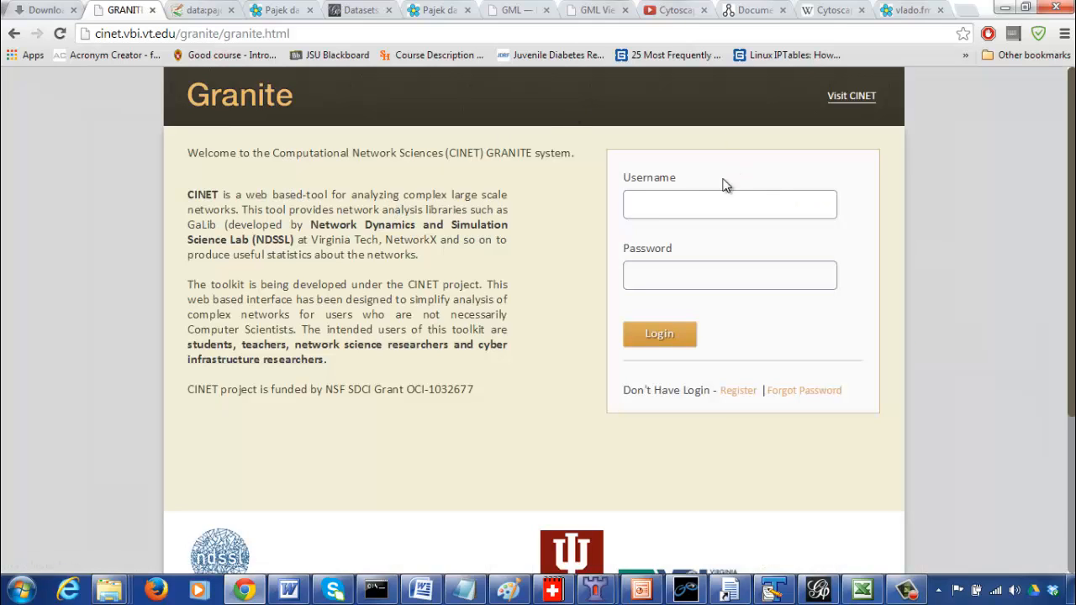
Log in to Granite with the account username and password
{"action": "type", "text": "natarjan"}
{"action": "key", "text": "Tab"}
{"action": "key", "text": "shift+Tab"}
{"action": "type", "text": "natarajan"}
{"action": "key", "text": "Tab"}
{"action": "type", "text": "********"}
{"action": "left_click", "coordinate": [660, 335]}
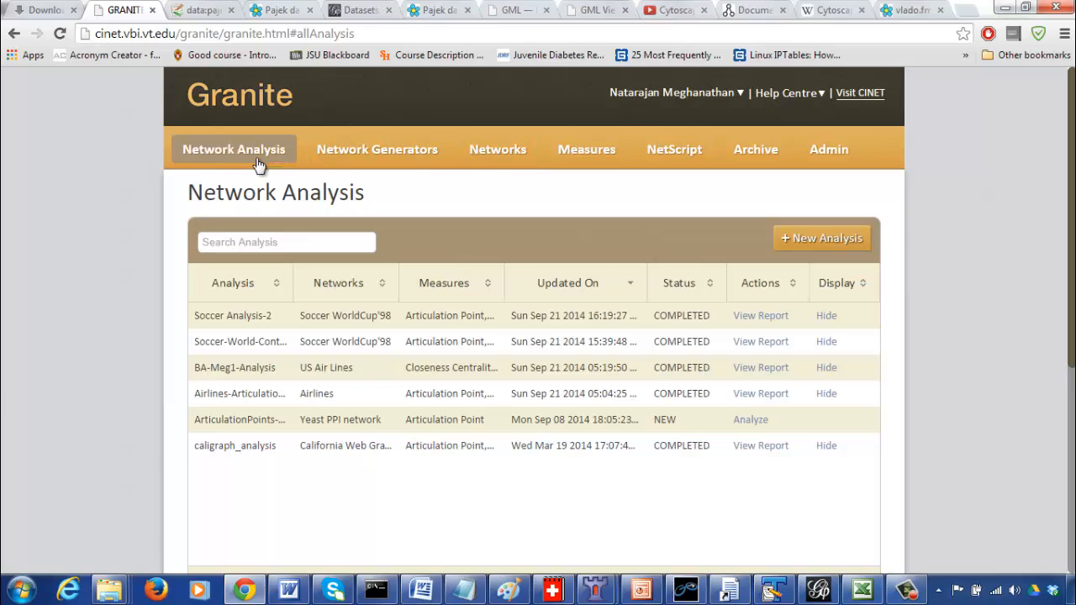
Open the Networks page and review the description and visualization of the Airlines network
{"action": "left_click", "coordinate": [514, 167]}
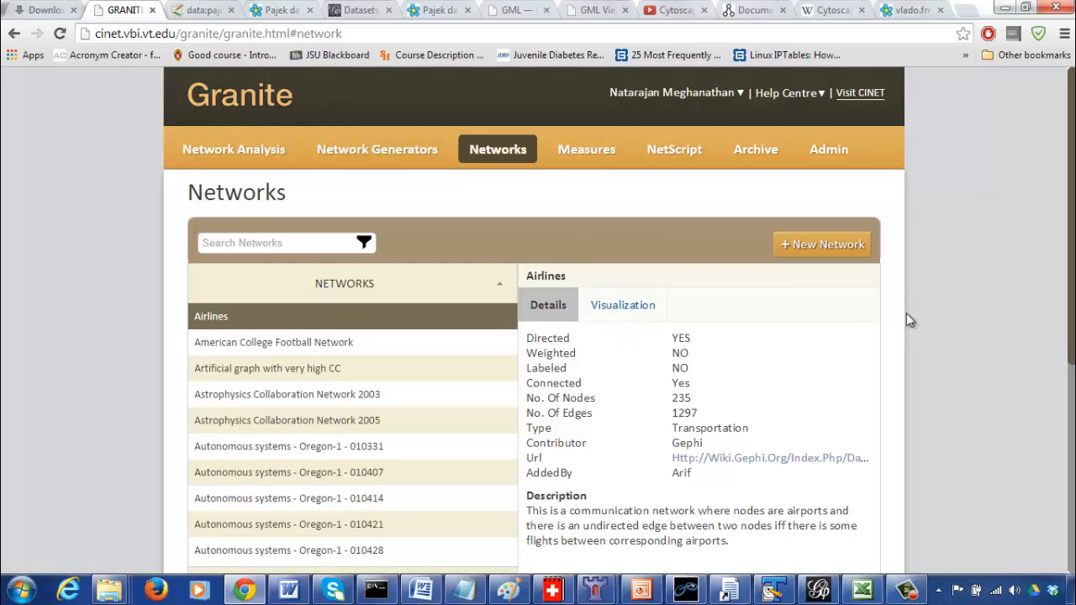
{"action": "scroll", "coordinate": [924, 348], "scroll_direction": "down", "scroll_amount": 1}
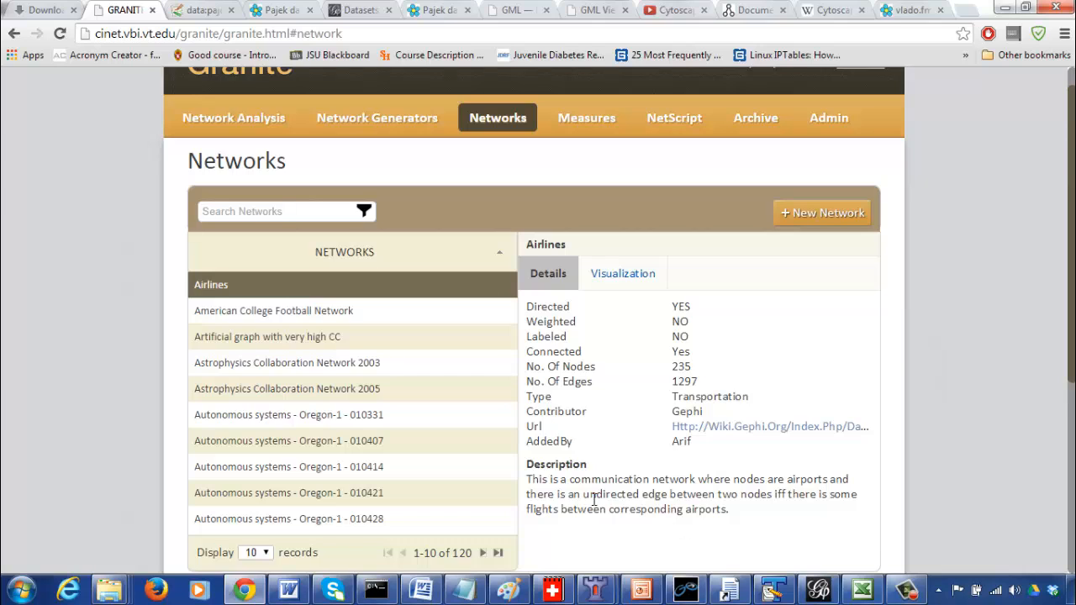
{"action": "left_click_drag", "start_coordinate": [527, 477], "coordinate": [763, 521]}
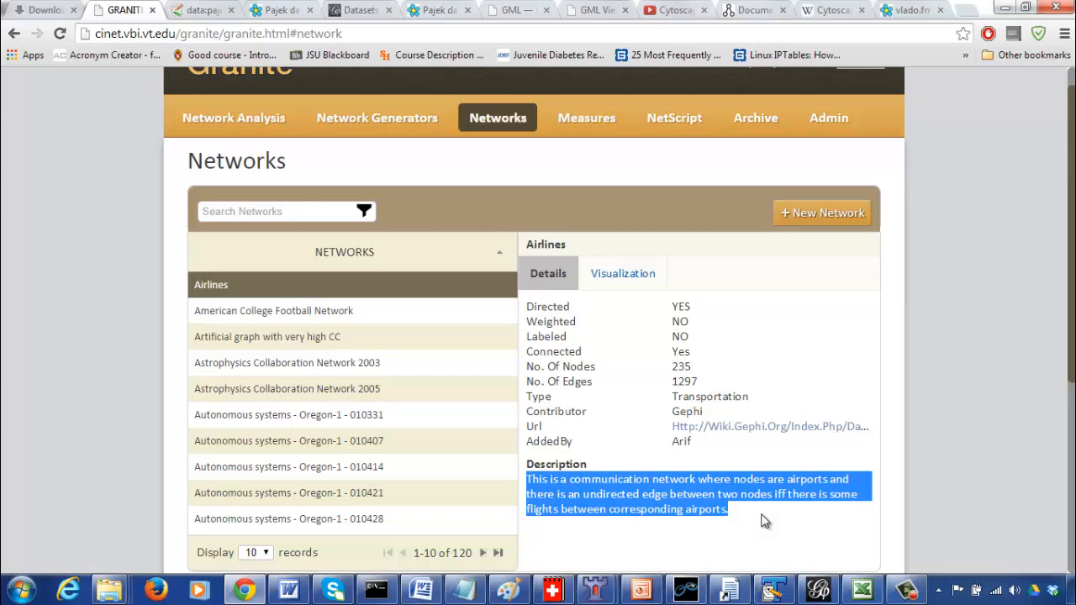
{"action": "left_click", "coordinate": [929, 392]}
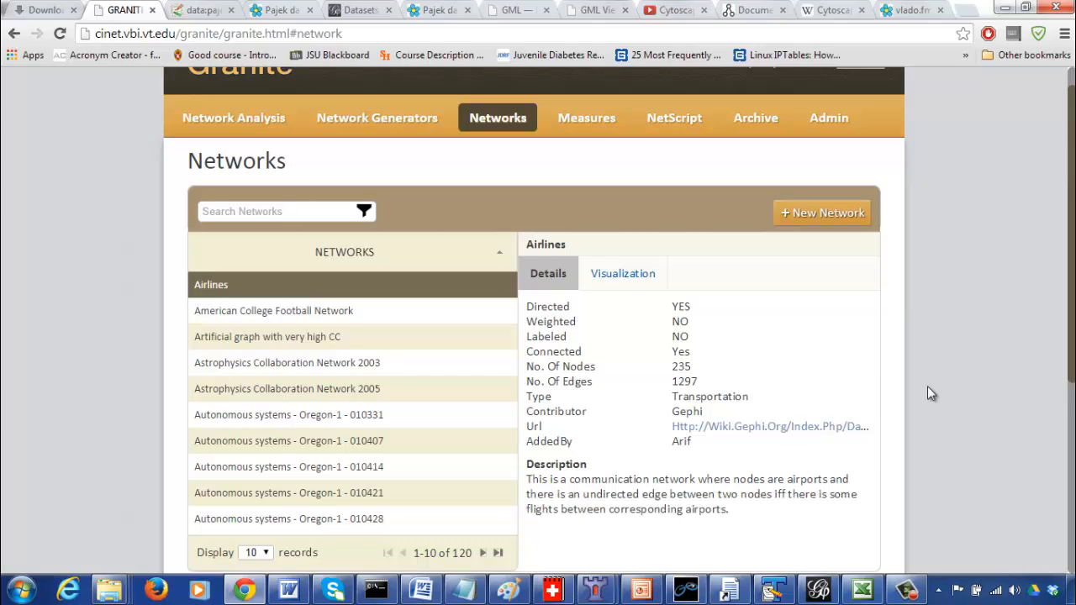
{"action": "left_click", "coordinate": [622, 280]}
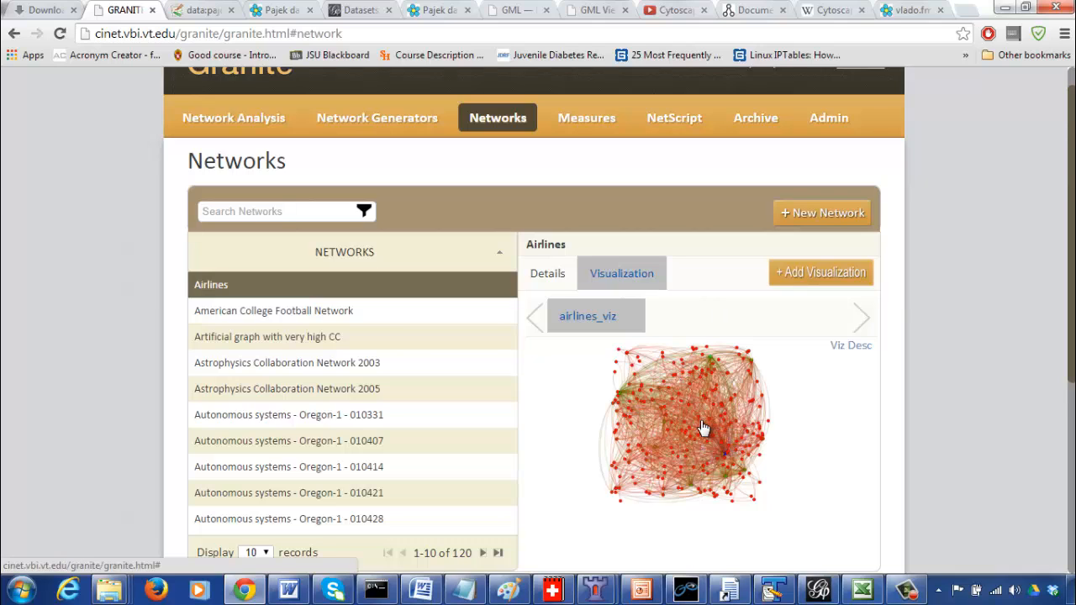
Check the details of Artificial graph with very high CC and the viz-519 and sample-vis visualizations of American College Football Network
{"action": "left_click", "coordinate": [294, 337]}
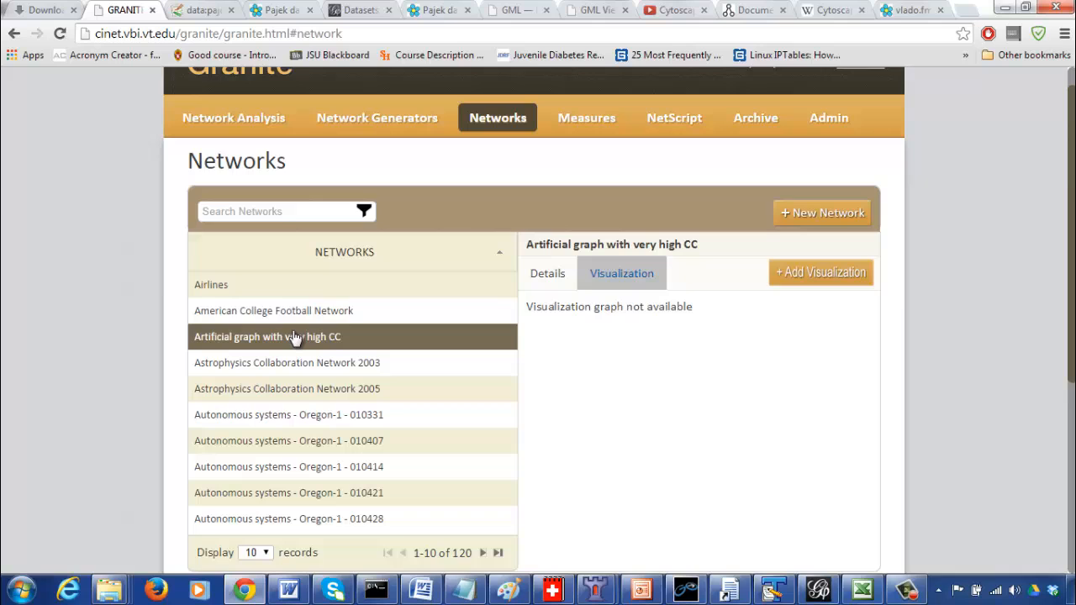
{"action": "left_click", "coordinate": [547, 273]}
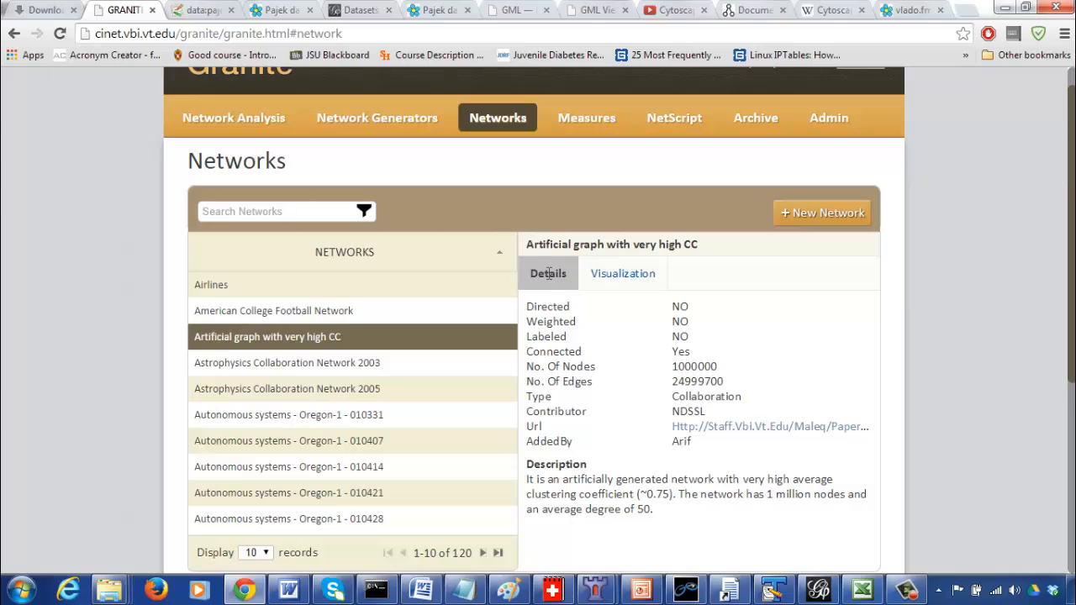
{"action": "left_click", "coordinate": [371, 319]}
{"action": "left_click", "coordinate": [618, 282]}
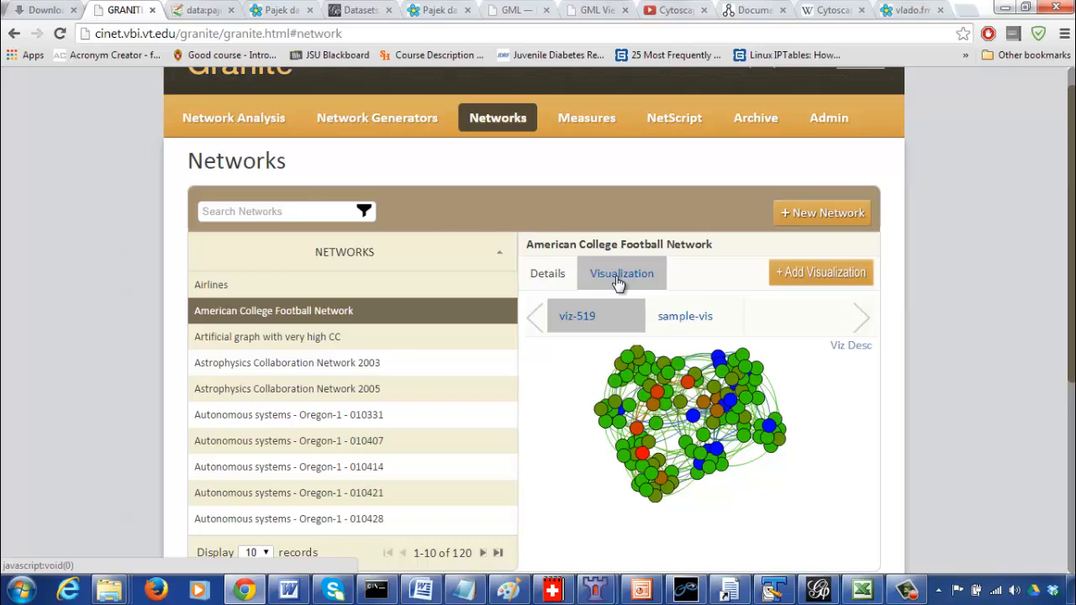
{"action": "left_click", "coordinate": [691, 318]}
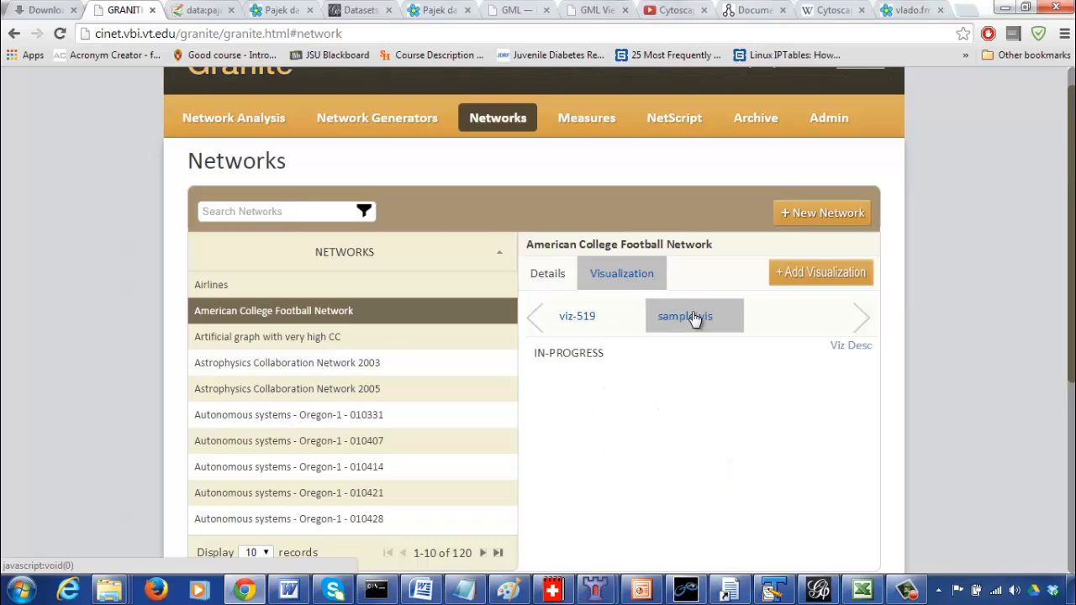
{"action": "left_click", "coordinate": [577, 317]}
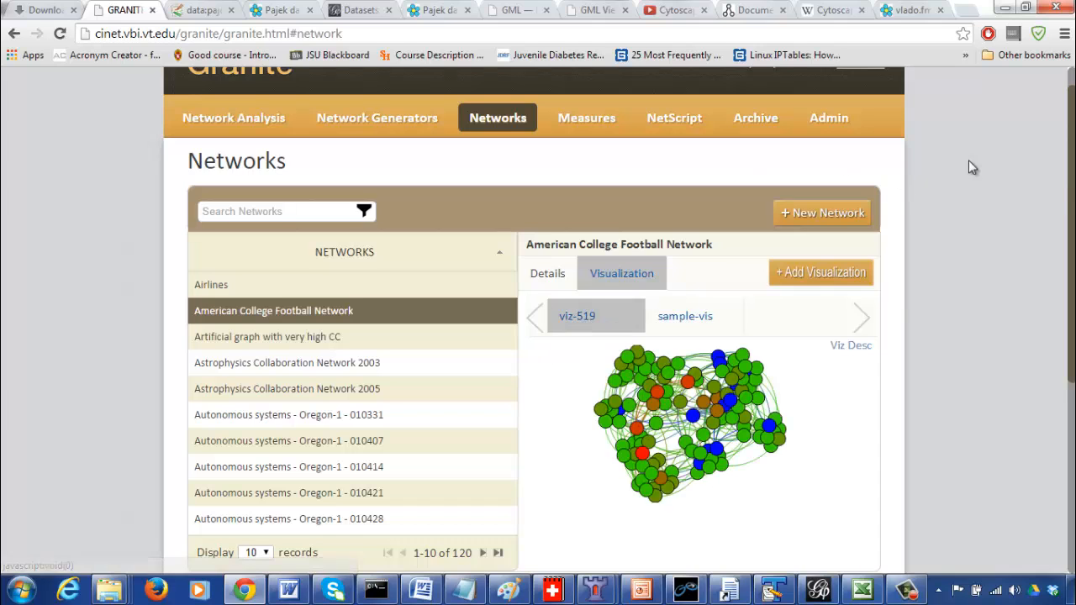
{"action": "left_click_drag", "start_coordinate": [1069, 198], "coordinate": [1028, 259]}
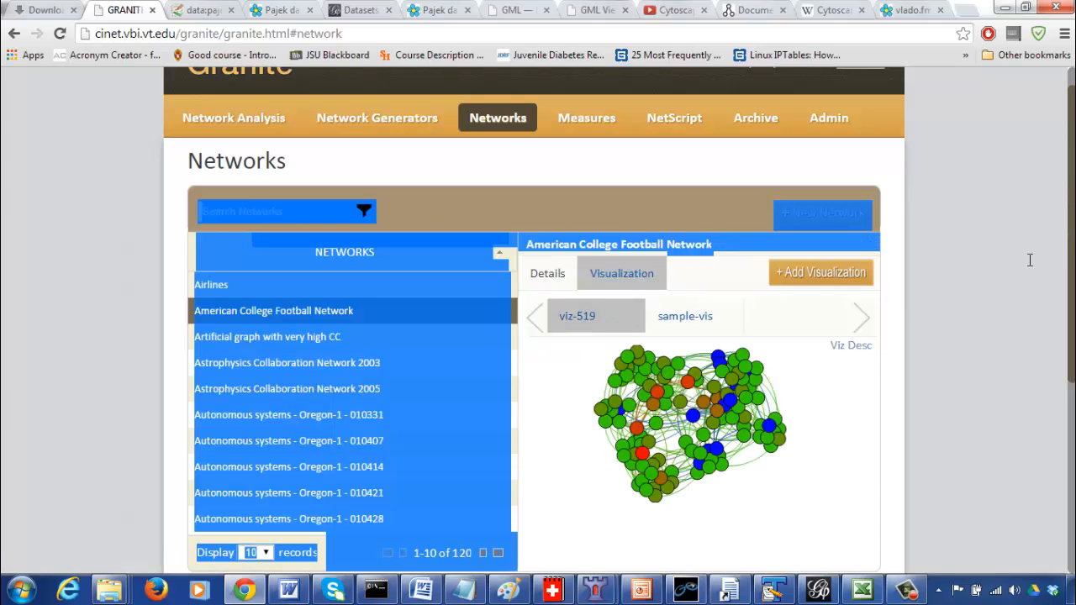
{"action": "left_click", "coordinate": [1028, 259]}
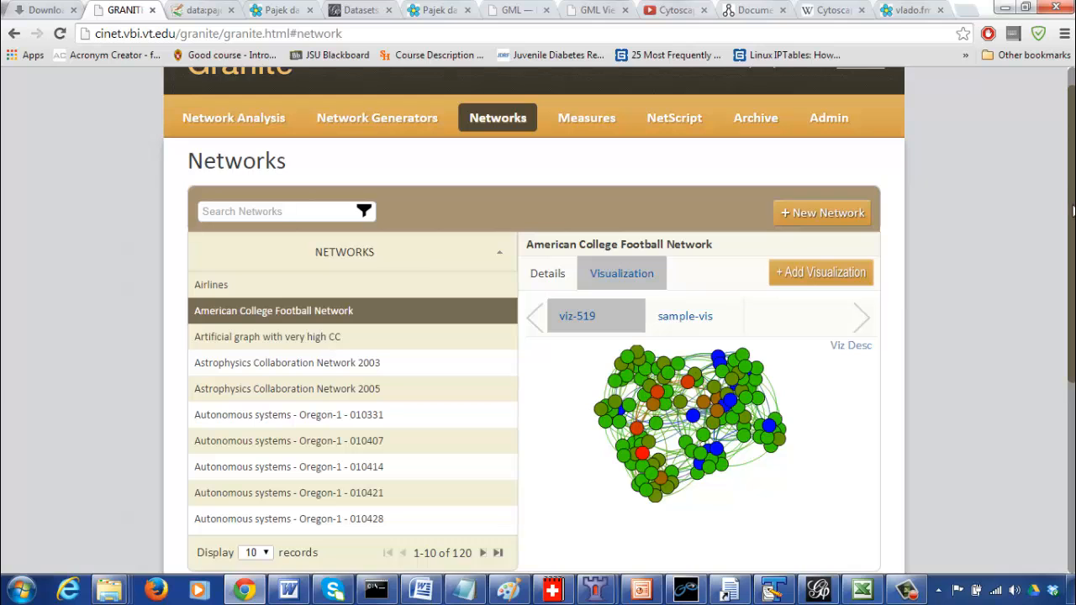
Set the networks list to display all records on one page
{"action": "scroll", "coordinate": [767, 338], "scroll_direction": "down", "scroll_amount": 3}
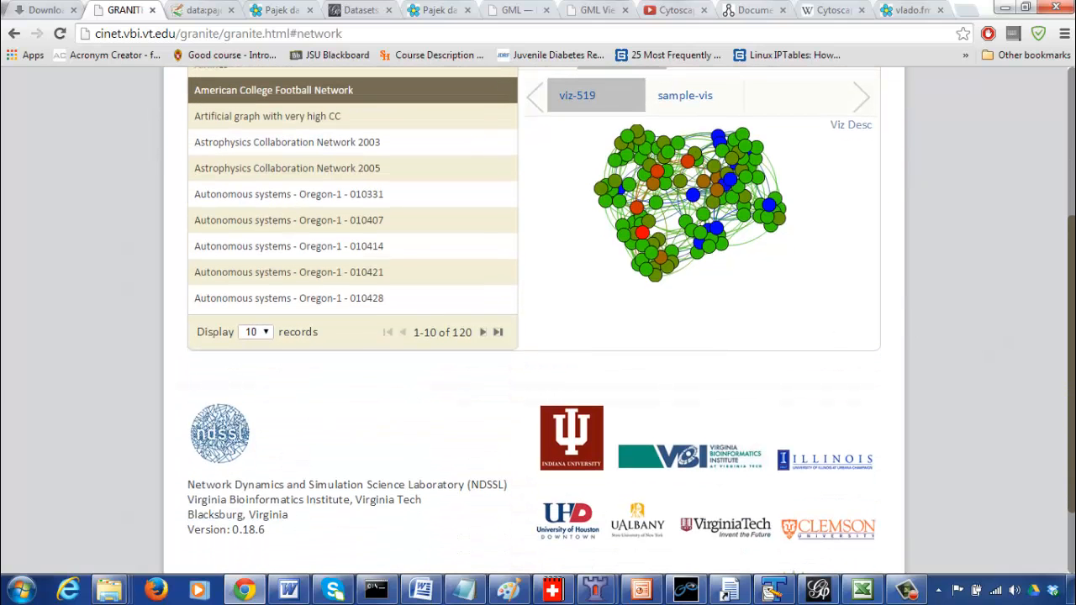
{"action": "scroll", "coordinate": [1073, 326], "scroll_direction": "up", "scroll_amount": 2}
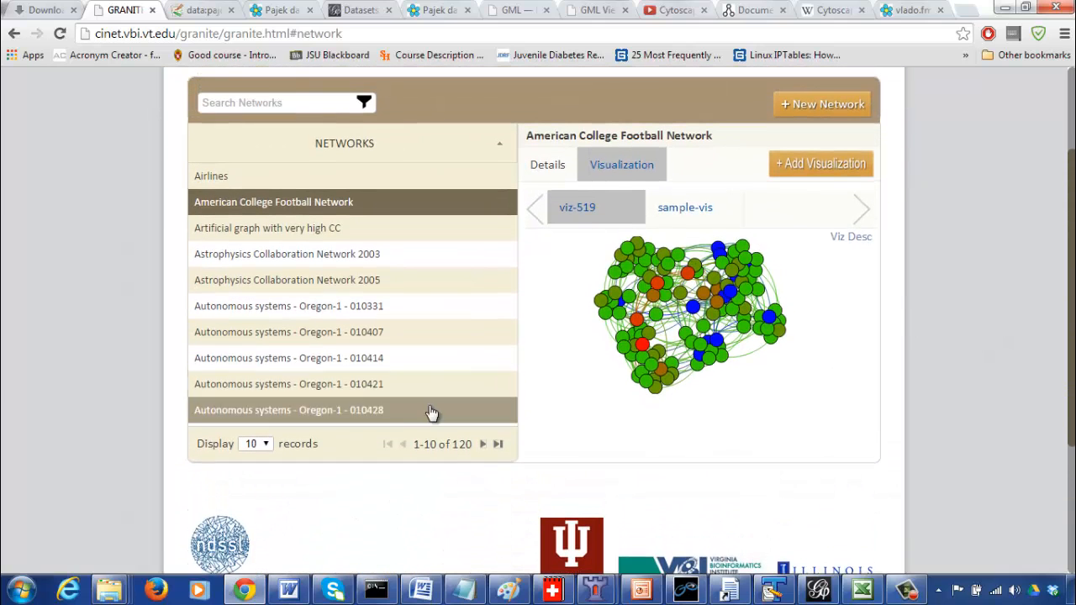
{"action": "left_click", "coordinate": [259, 445]}
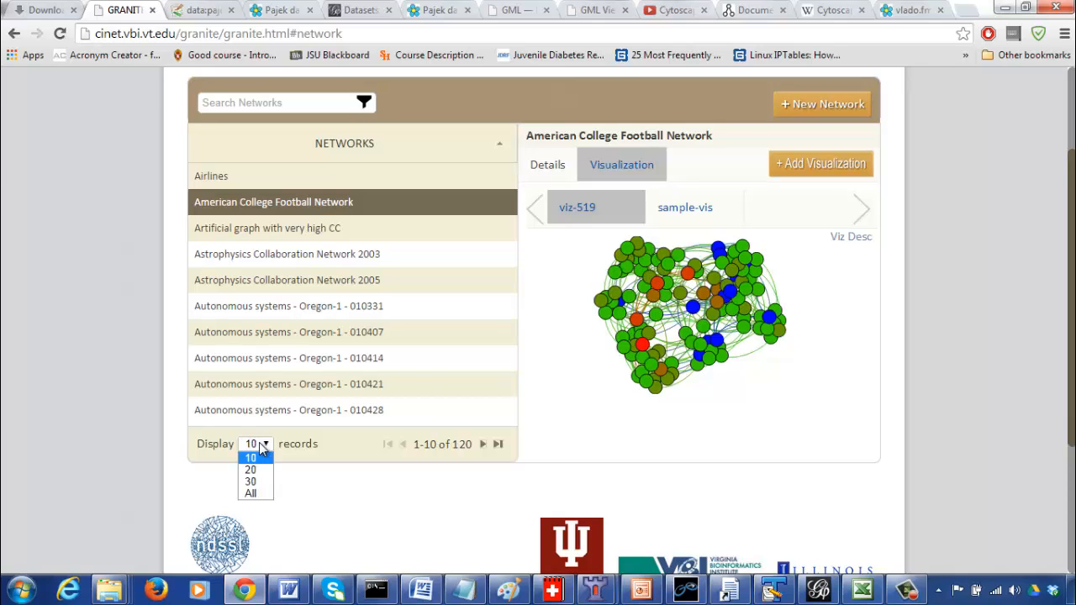
{"action": "left_click", "coordinate": [252, 494]}
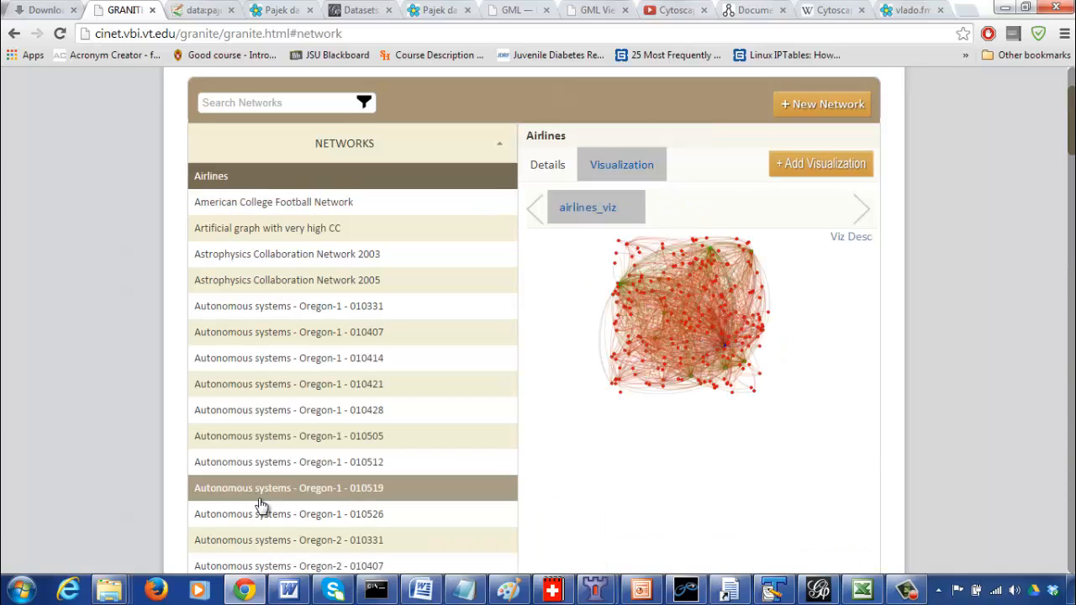
Find and select the Soccer WorldCup'98 network in the full networks list
{"action": "scroll", "coordinate": [932, 285], "scroll_direction": "down", "scroll_amount": 15}
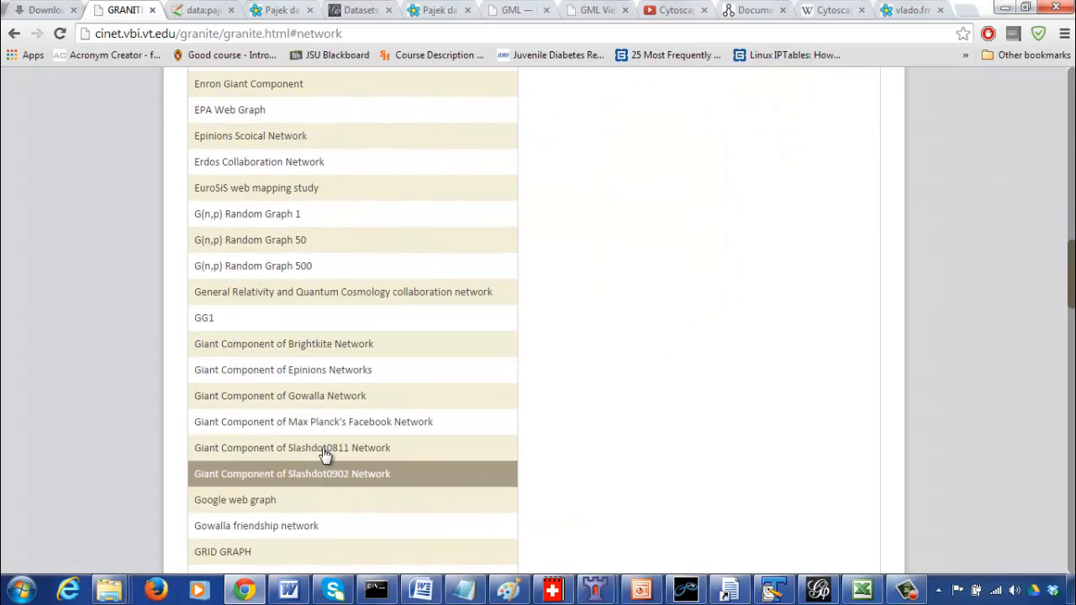
{"action": "left_click", "coordinate": [327, 447]}
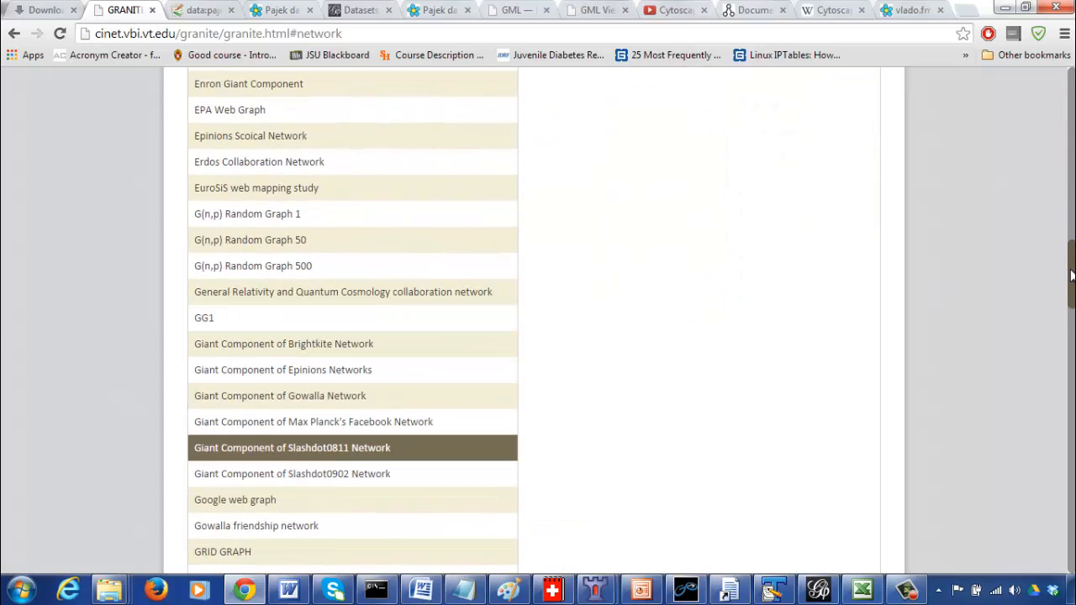
{"action": "scroll", "coordinate": [353, 320], "scroll_direction": "down", "scroll_amount": 15}
{"action": "scroll", "coordinate": [353, 320], "scroll_direction": "down", "scroll_amount": 8}
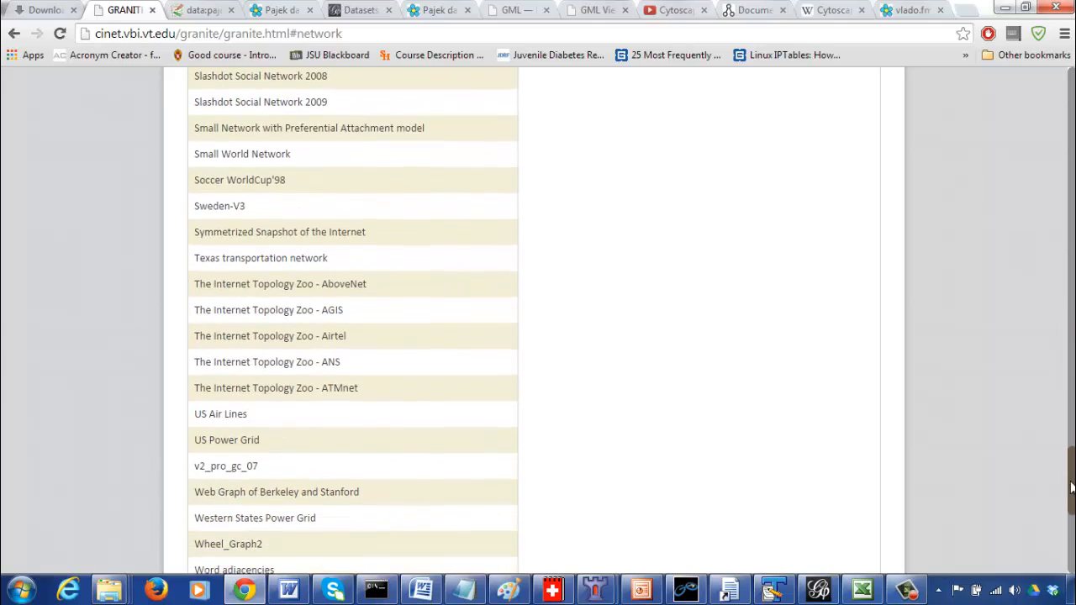
{"action": "scroll", "coordinate": [353, 319], "scroll_direction": "up", "scroll_amount": 8}
{"action": "left_click_drag", "start_coordinate": [1072, 424], "coordinate": [1065, 458]}
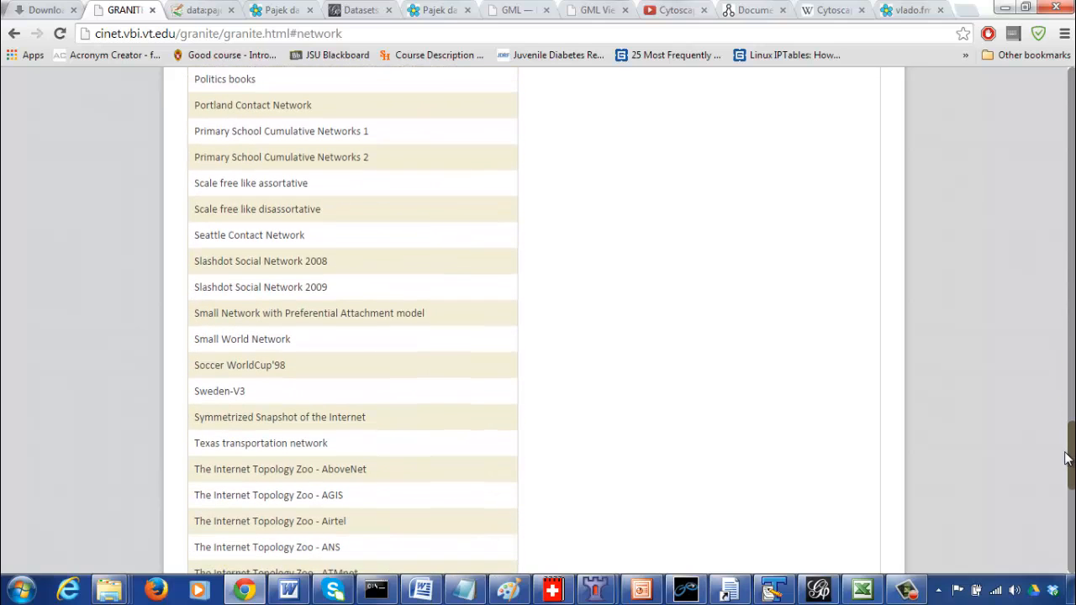
{"action": "left_click", "coordinate": [437, 365]}
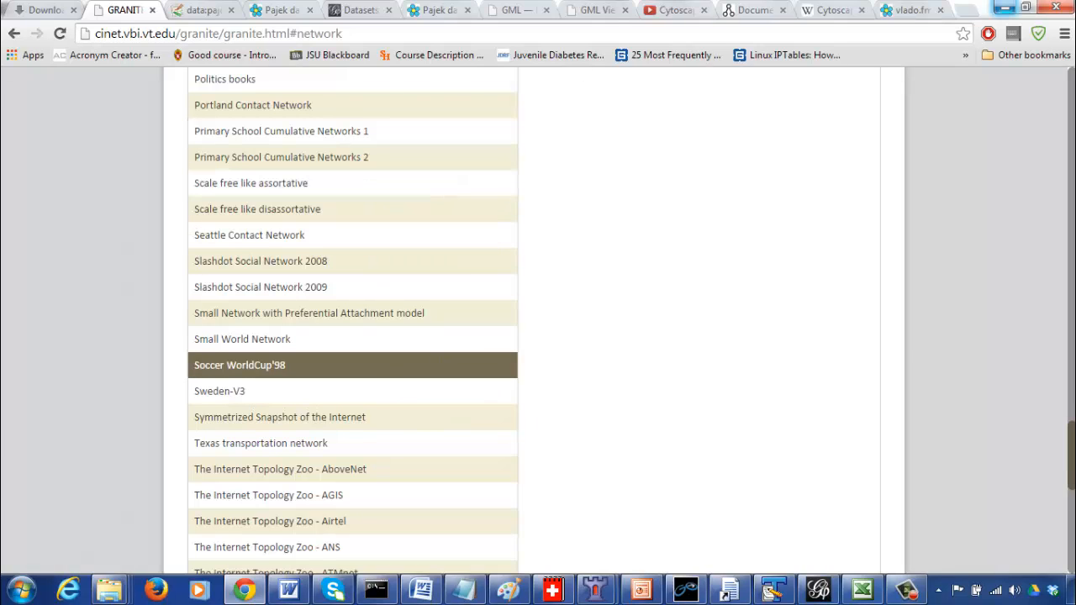
Examine the Soccer WorldCup'98 network's details, including its directed and weighted properties and how its description defines nodes and edges
{"action": "left_click", "coordinate": [1072, 147]}
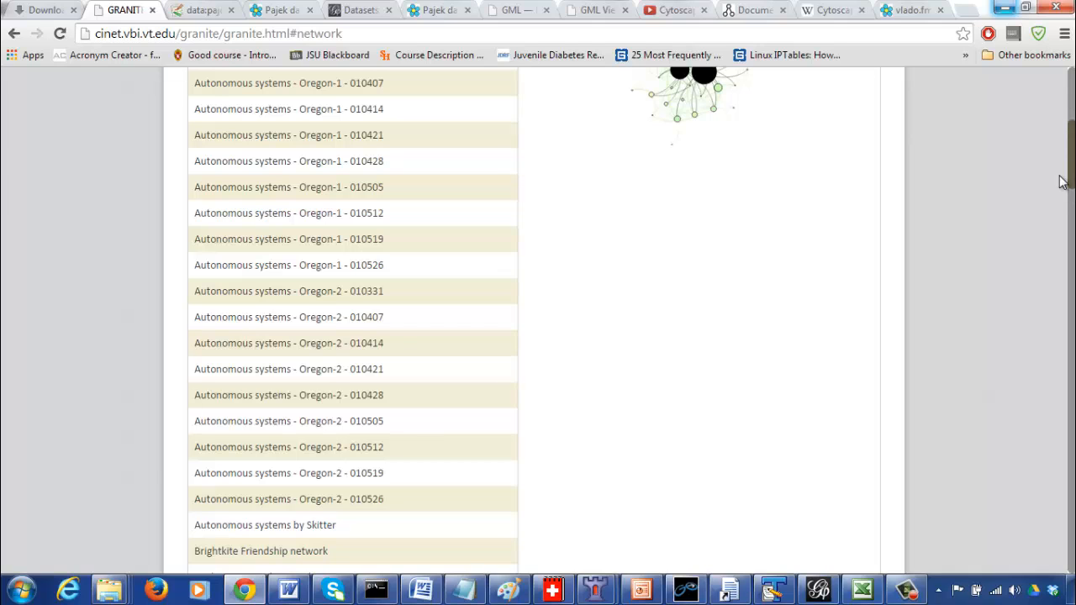
{"action": "left_click", "coordinate": [1071, 84]}
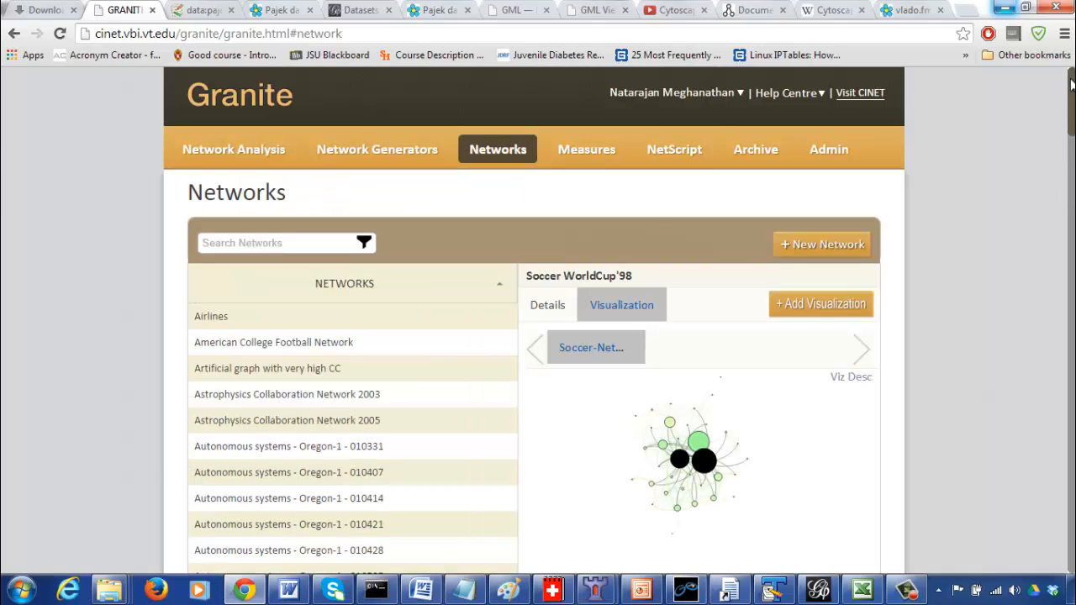
{"action": "left_click", "coordinate": [554, 304]}
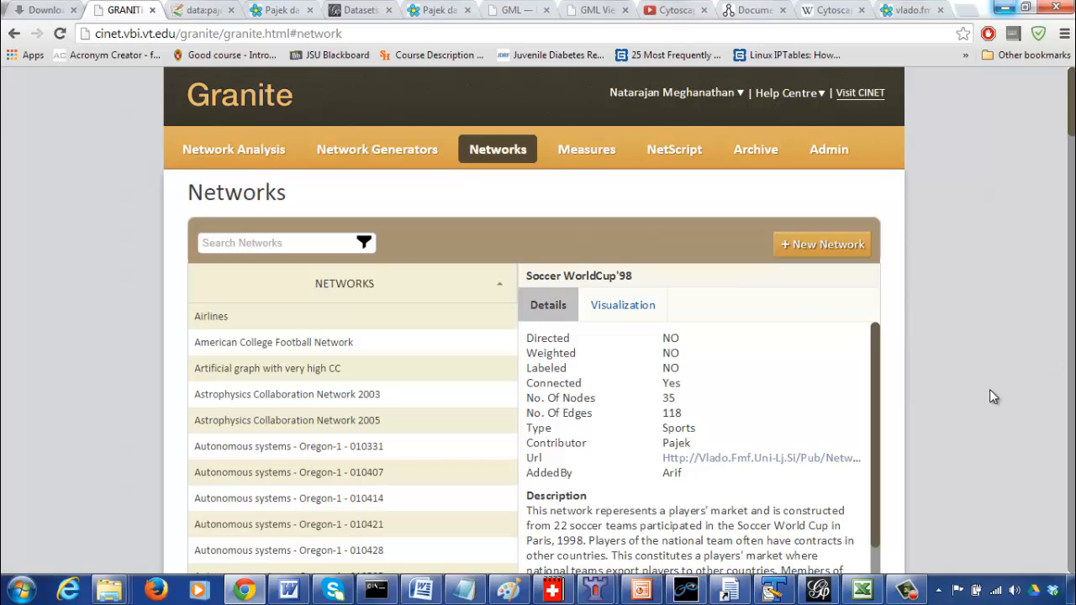
{"action": "double_click", "coordinate": [681, 337]}
{"action": "left_click_drag", "start_coordinate": [1071, 124], "coordinate": [1072, 130]}
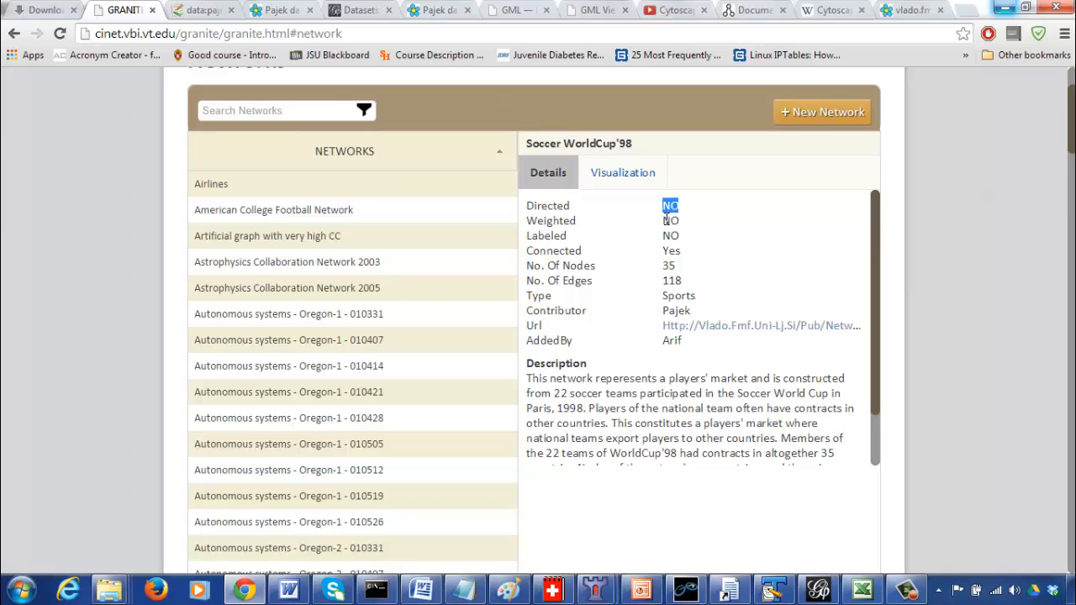
{"action": "left_click_drag", "start_coordinate": [665, 219], "coordinate": [681, 227]}
{"action": "left_click_drag", "start_coordinate": [877, 402], "coordinate": [879, 451]}
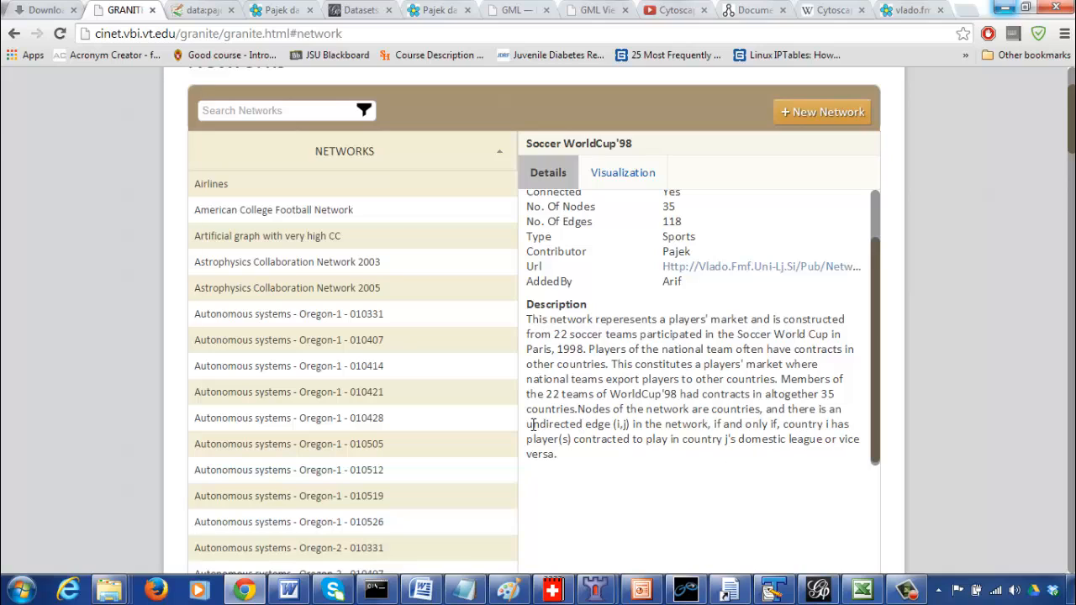
{"action": "left_click_drag", "start_coordinate": [532, 424], "coordinate": [645, 429]}
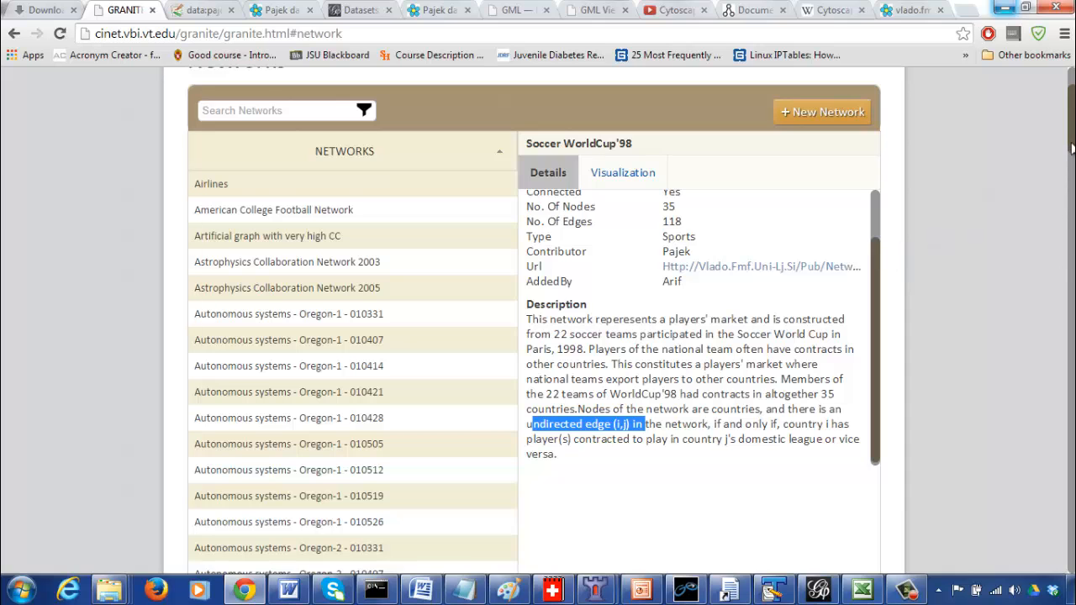
Start a new visualization for the Soccer WorldCup'98 network and name it SoccerAnalysis-Vis-2
{"action": "mouse_move", "coordinate": [1070, 148]}
{"action": "left_mouse_down"}
{"action": "mouse_move", "coordinate": [1071, 135]}
{"action": "mouse_move", "coordinate": [1071, 166]}
{"action": "mouse_move", "coordinate": [1070, 135]}
{"action": "left_mouse_up"}
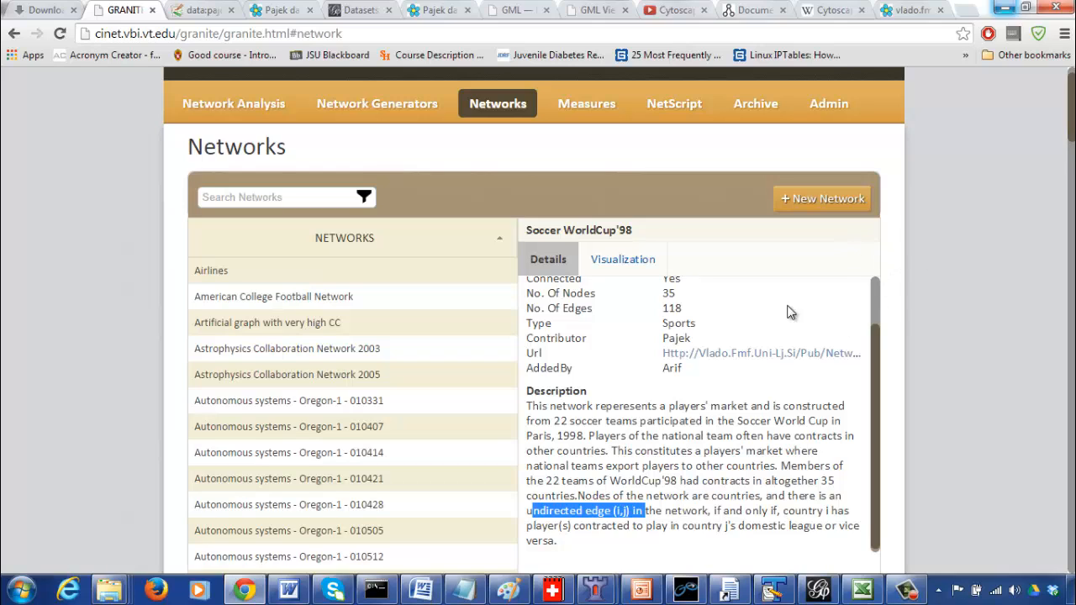
{"action": "left_click", "coordinate": [639, 267]}
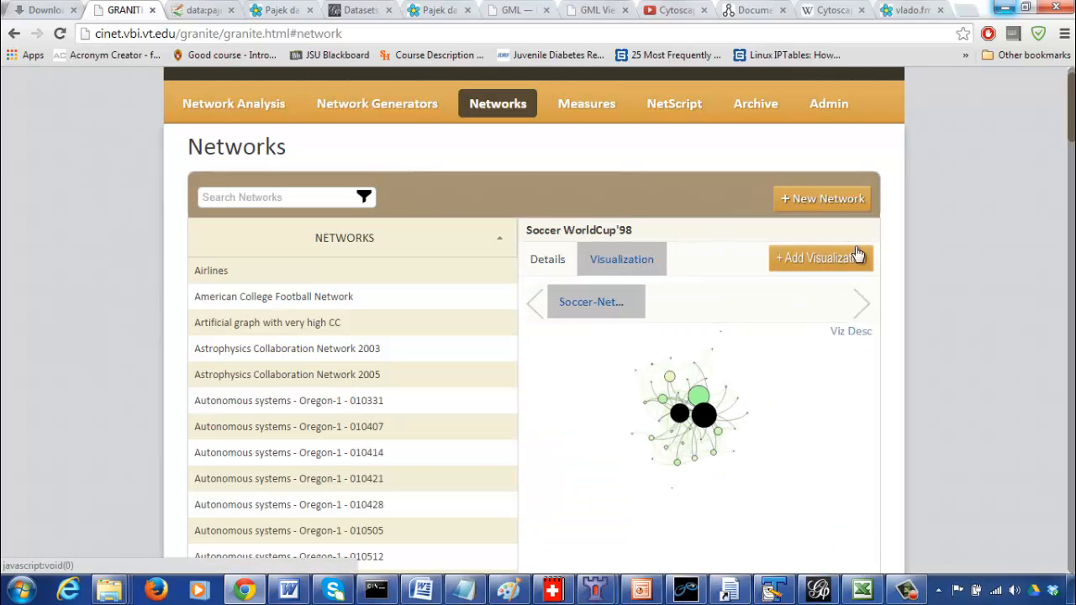
{"action": "left_click", "coordinate": [811, 267]}
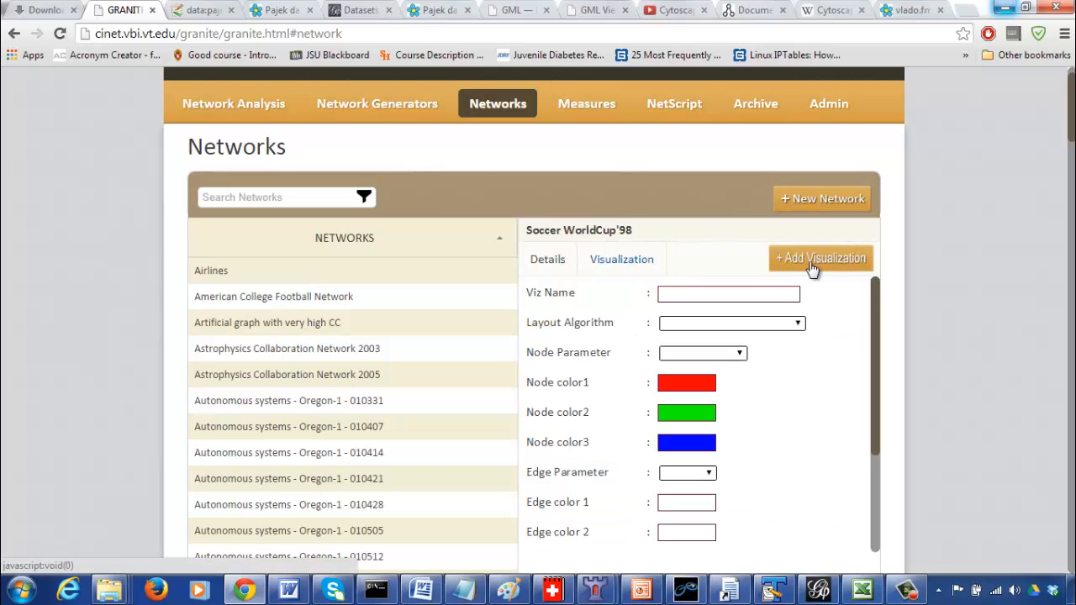
{"action": "left_click", "coordinate": [743, 296]}
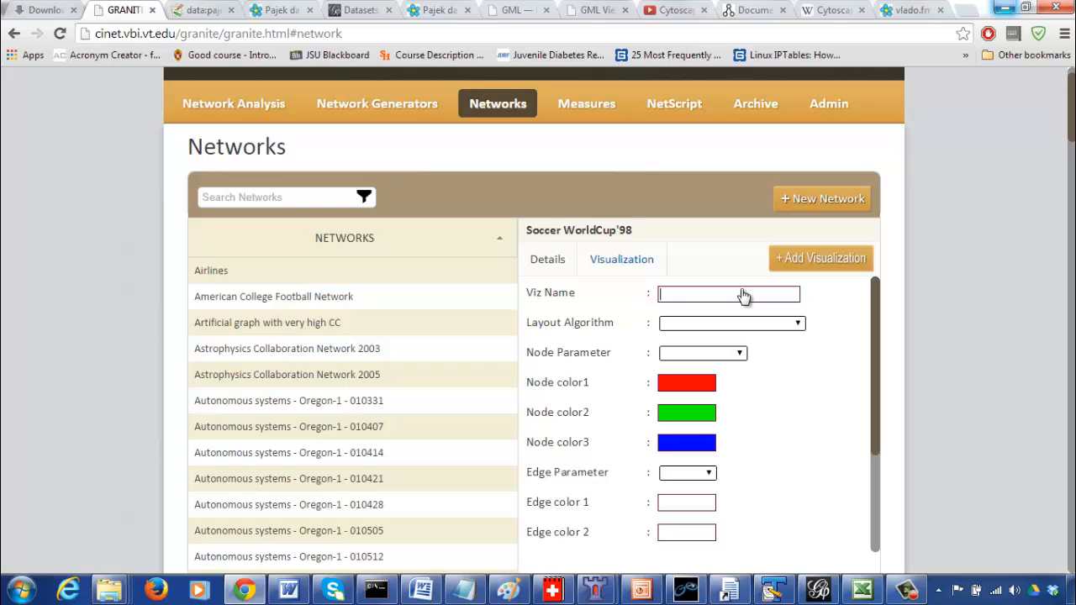
{"action": "type", "text": "SoccerAnalysis "}
{"action": "type", "text": "Vis-2"}
Set the visualization's layout algorithm to Yifan Hu + Force Atlas and its node parameter to Degree
{"action": "left_click", "coordinate": [797, 324]}
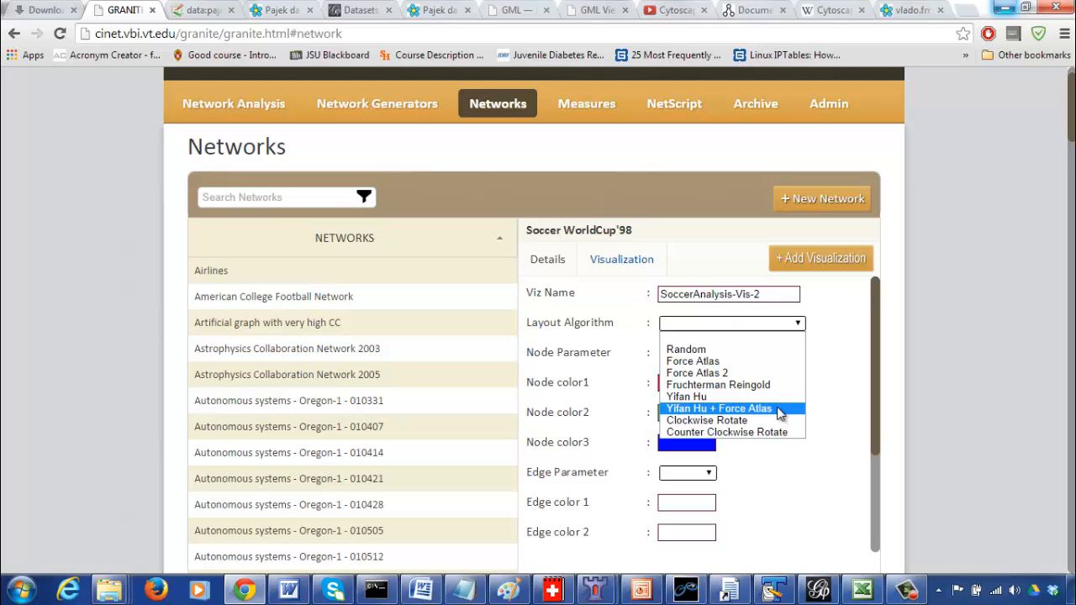
{"action": "left_click", "coordinate": [778, 409]}
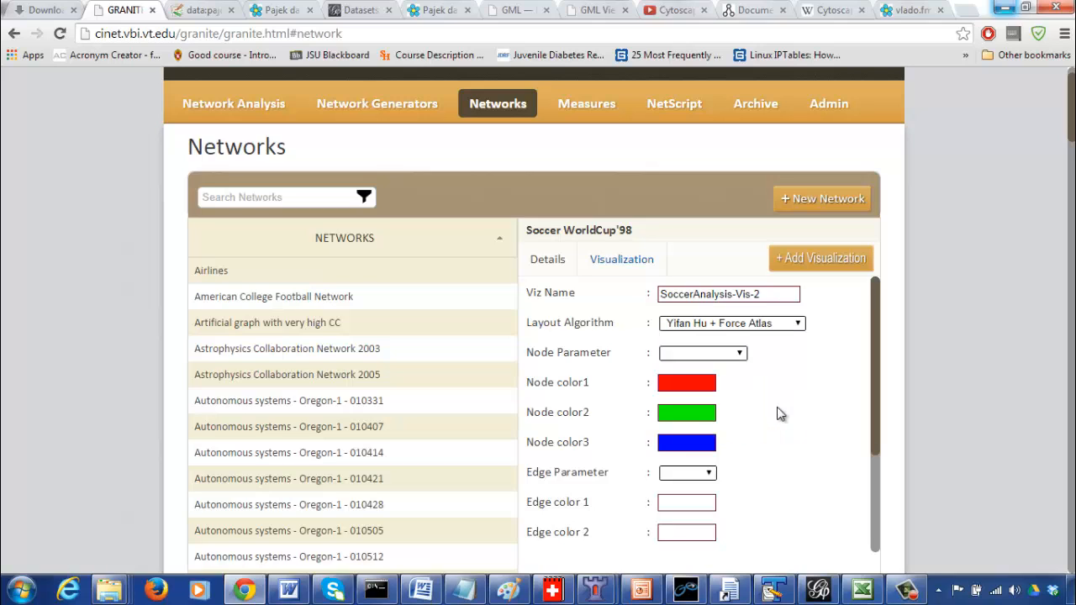
{"action": "left_click", "coordinate": [704, 354]}
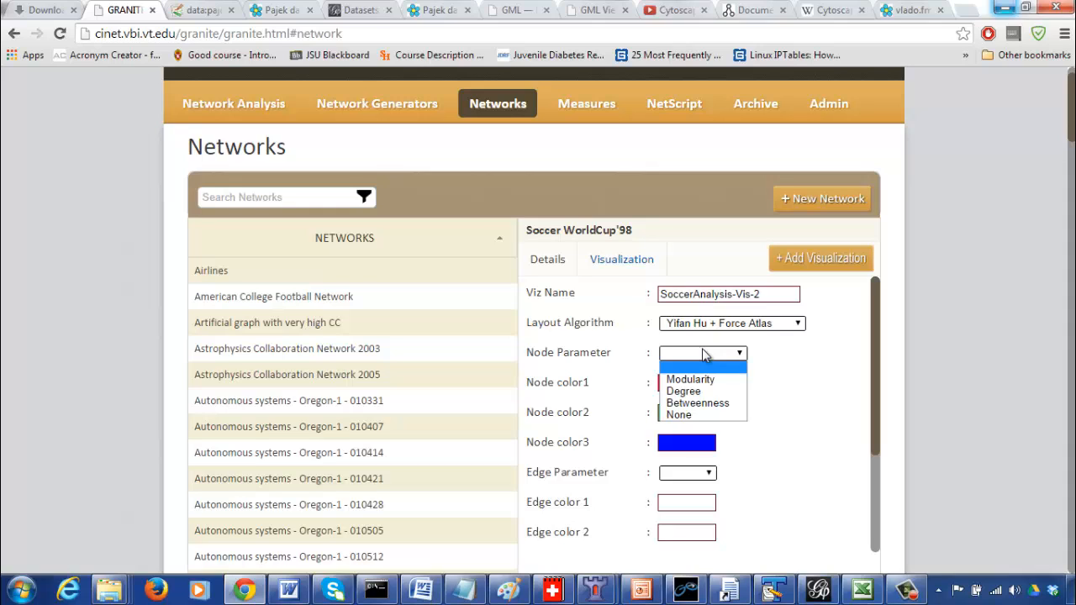
{"action": "left_click", "coordinate": [813, 420]}
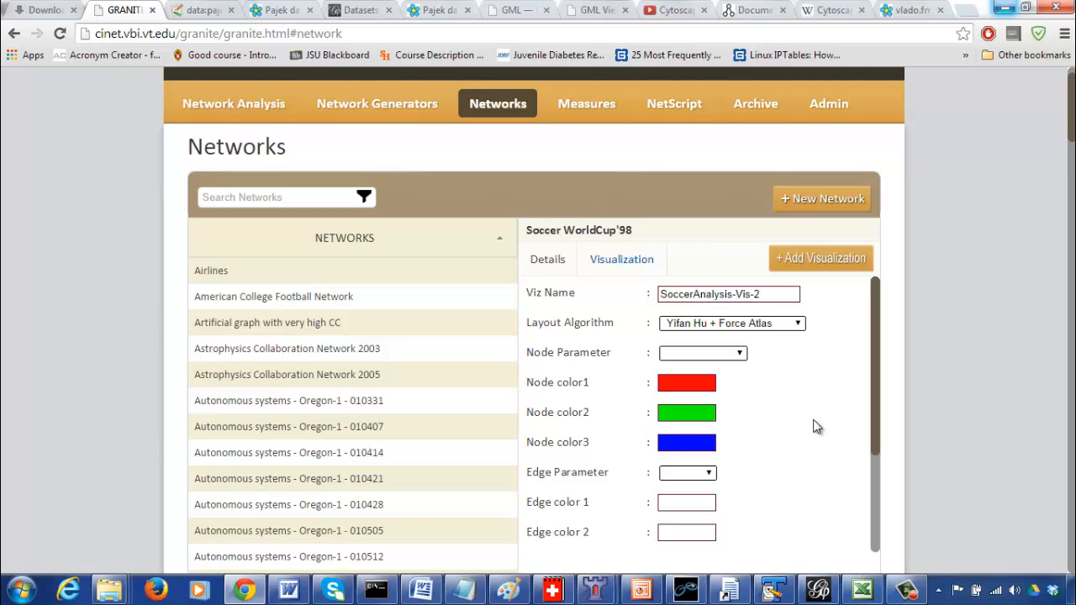
{"action": "left_click", "coordinate": [715, 353]}
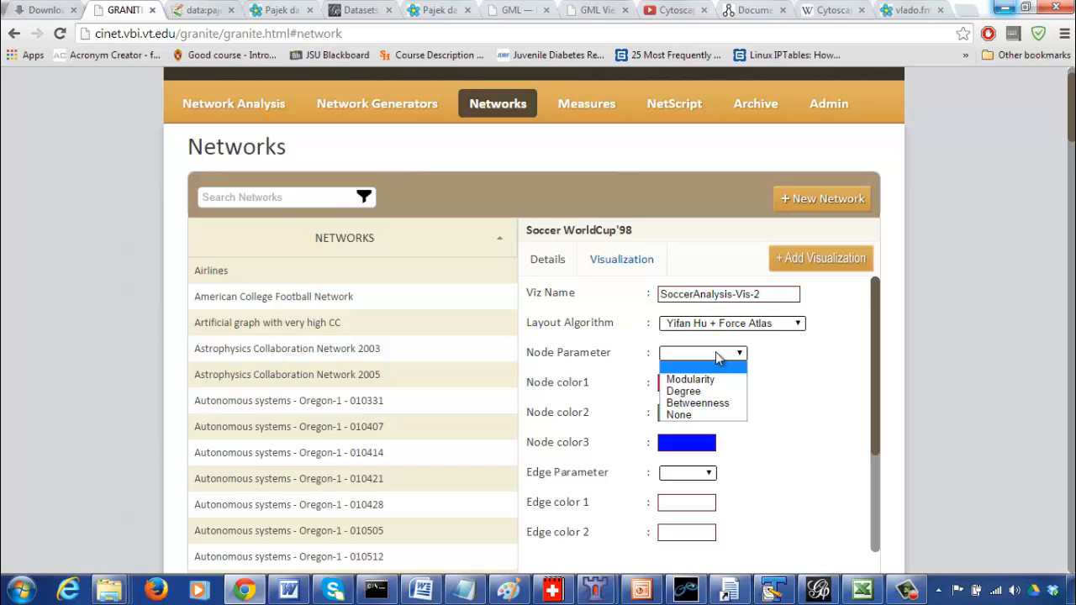
{"action": "left_click", "coordinate": [737, 395]}
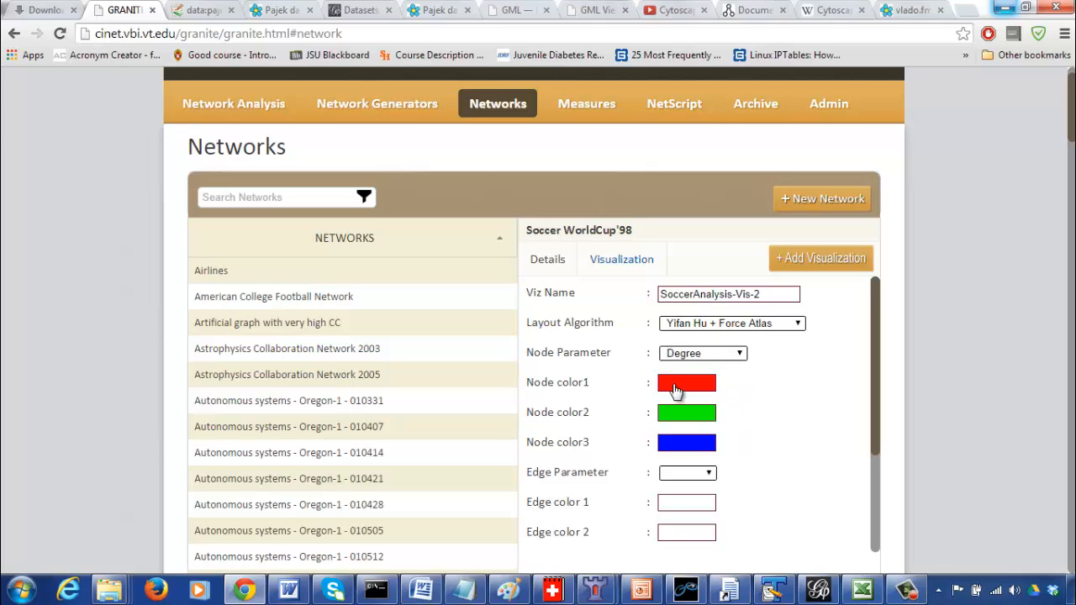
Set node color 1 to light blue and node color 2 to bright green
{"action": "left_click", "coordinate": [710, 388]}
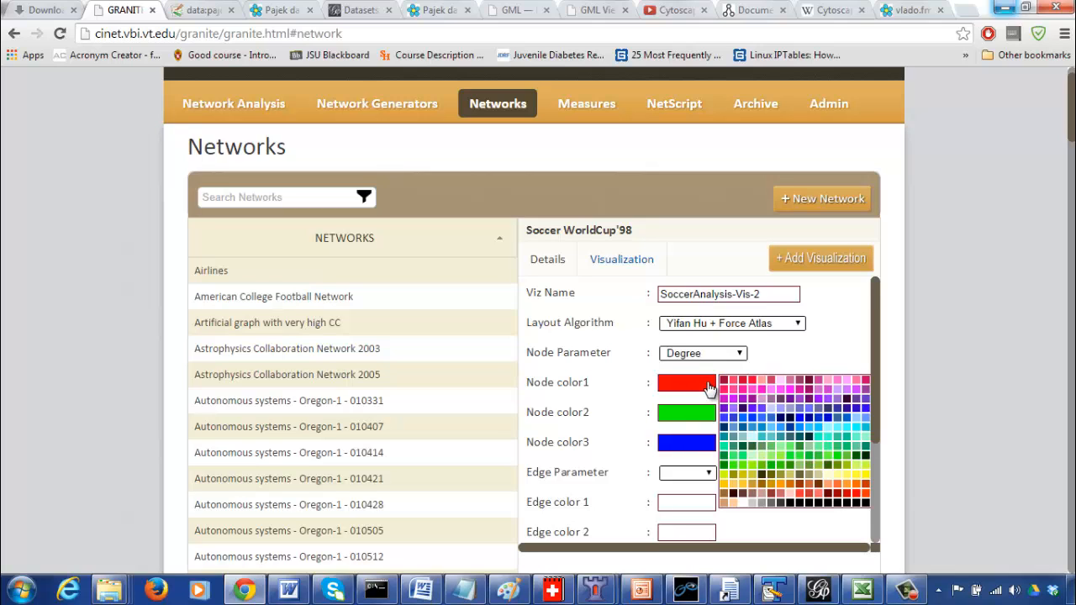
{"action": "left_click", "coordinate": [769, 434]}
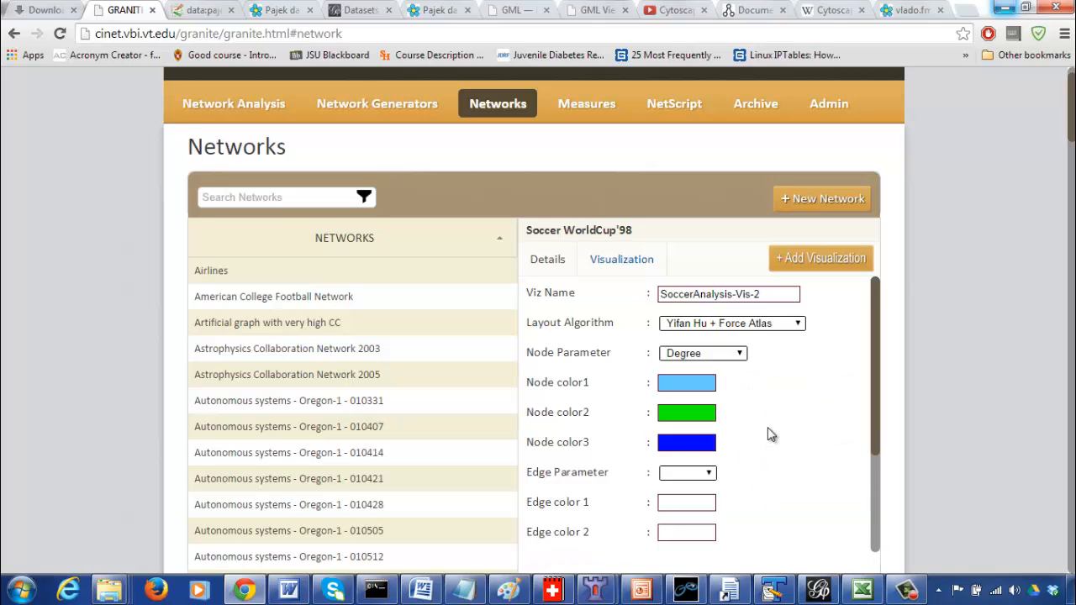
{"action": "left_click", "coordinate": [711, 414]}
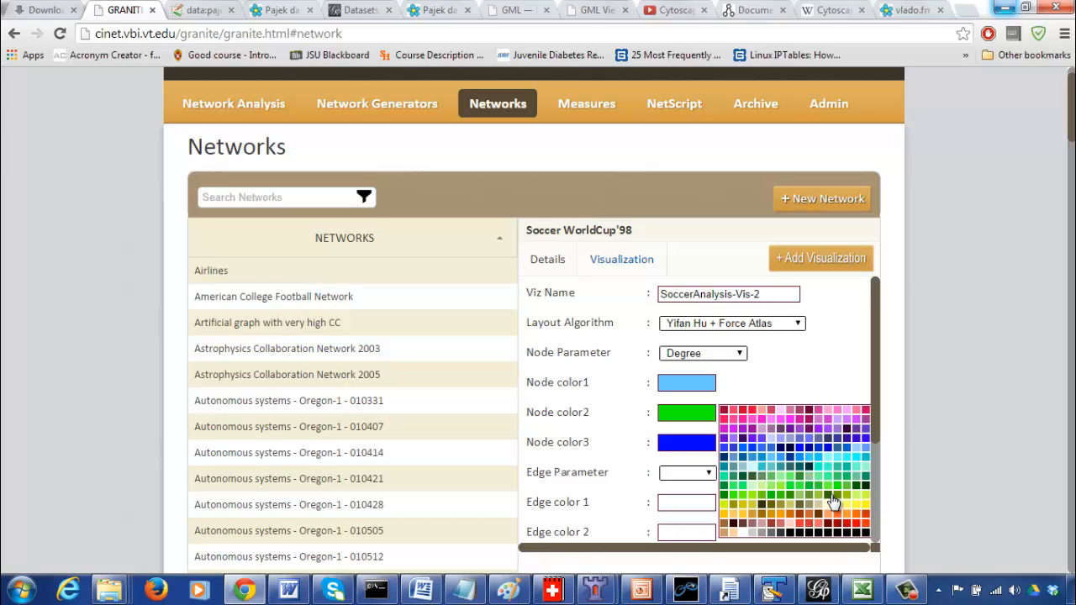
{"action": "left_click", "coordinate": [831, 497]}
{"action": "left_click", "coordinate": [693, 425]}
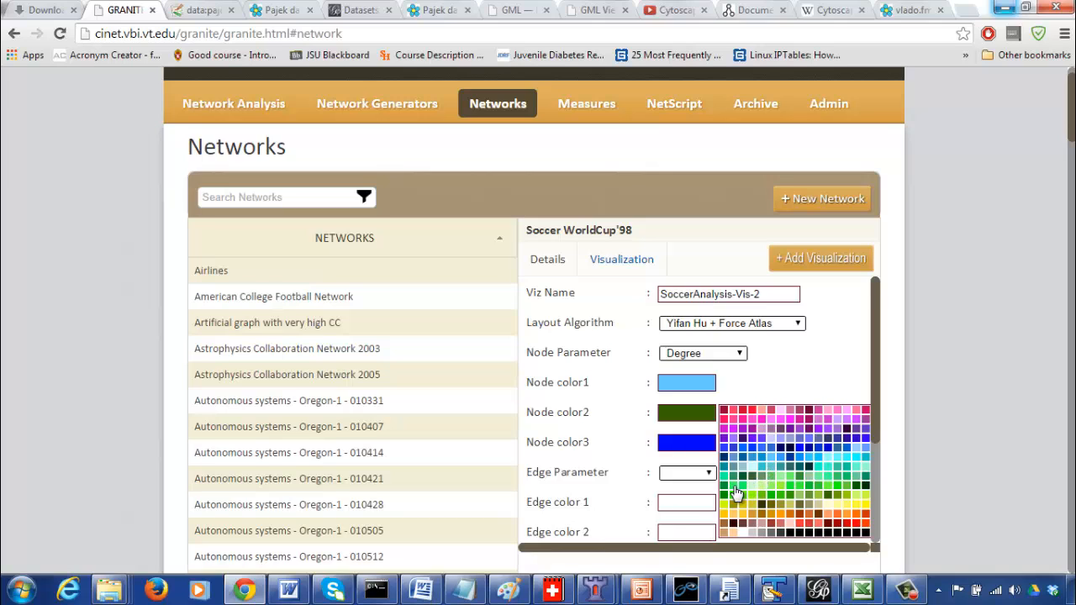
{"action": "left_click", "coordinate": [733, 494]}
Set node color 3 to black and change node color 1 to pale yellow
{"action": "left_click", "coordinate": [701, 450]}
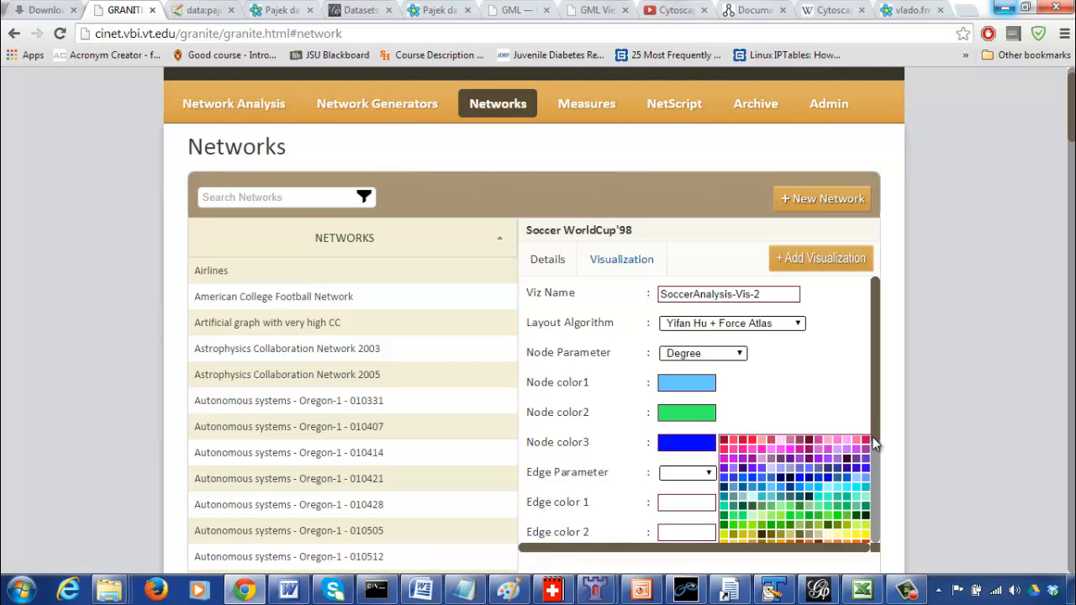
{"action": "left_click_drag", "start_coordinate": [871, 439], "coordinate": [872, 469]}
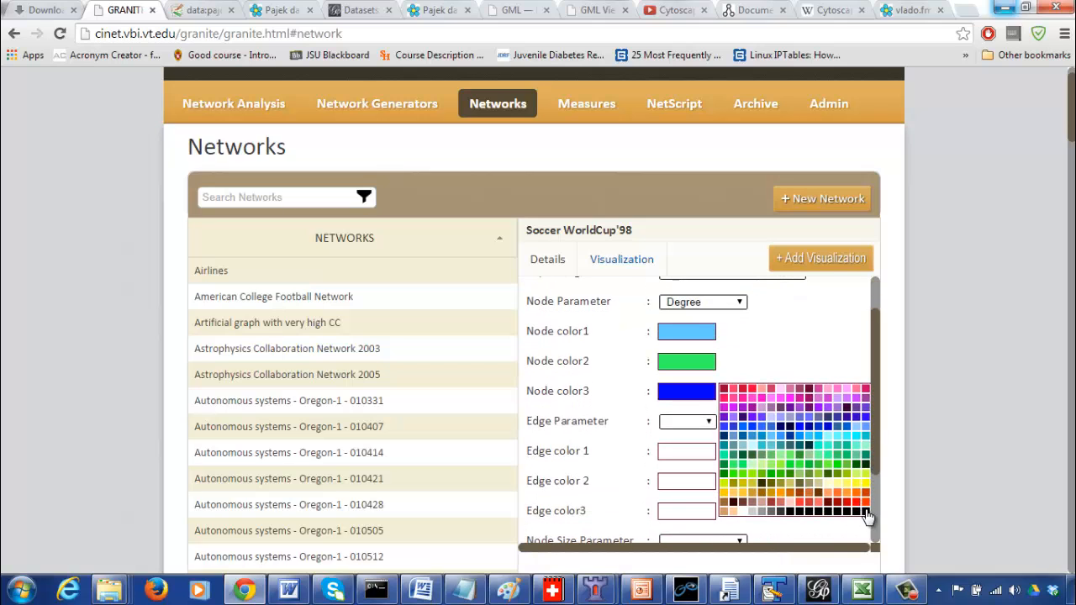
{"action": "left_click", "coordinate": [861, 512]}
{"action": "left_click", "coordinate": [696, 342]}
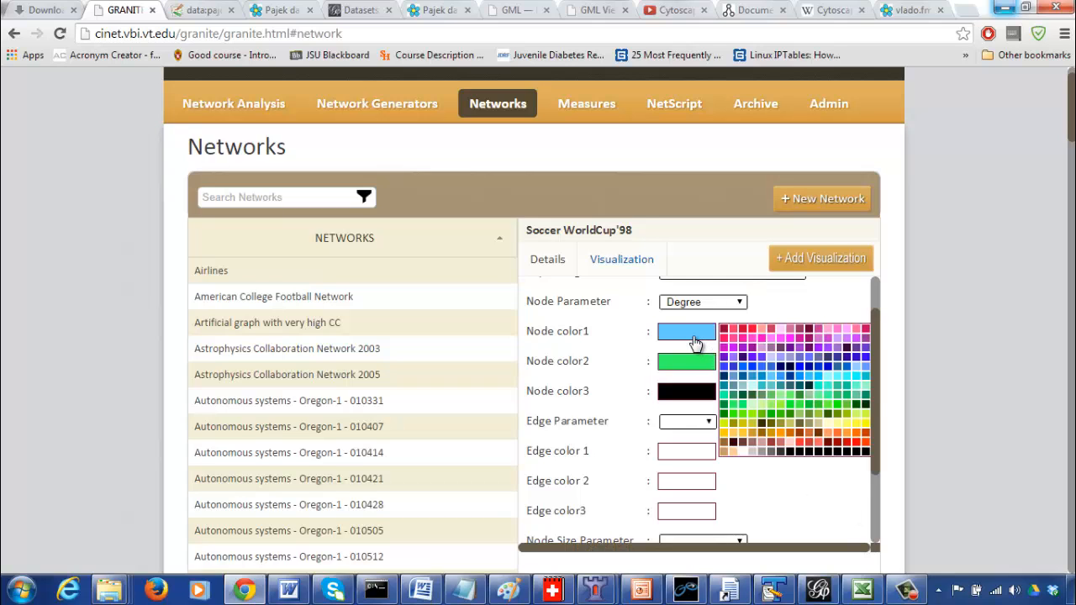
{"action": "left_click", "coordinate": [753, 391]}
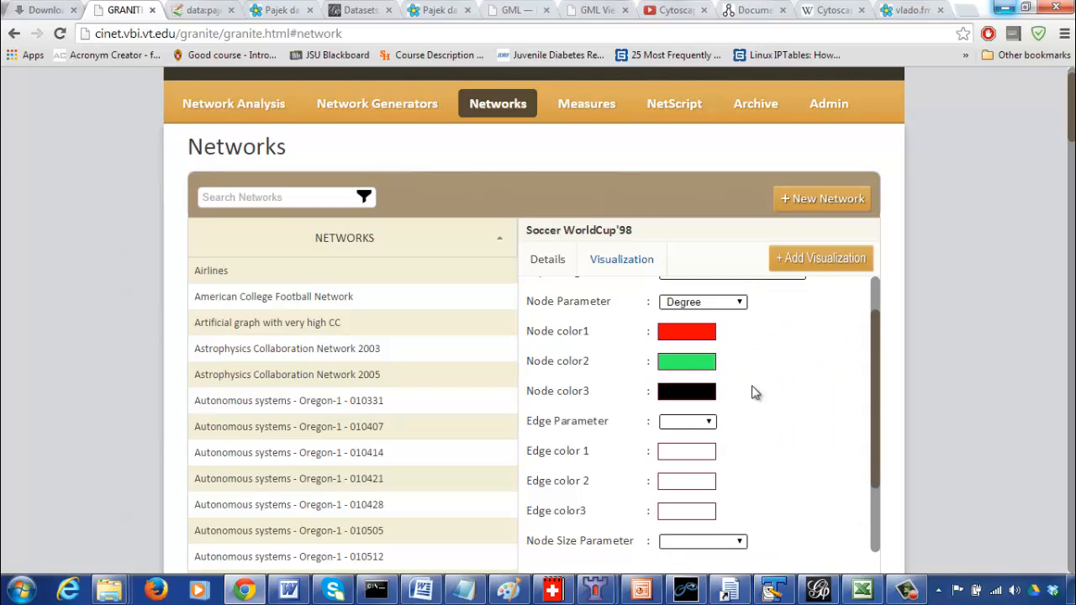
{"action": "left_click", "coordinate": [699, 332]}
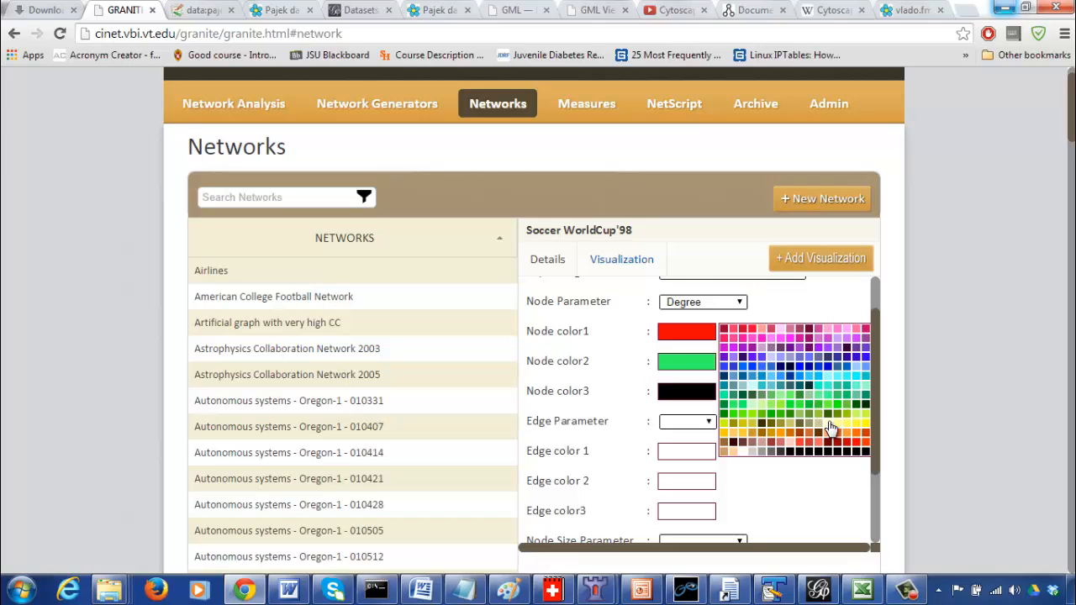
{"action": "left_click", "coordinate": [829, 428]}
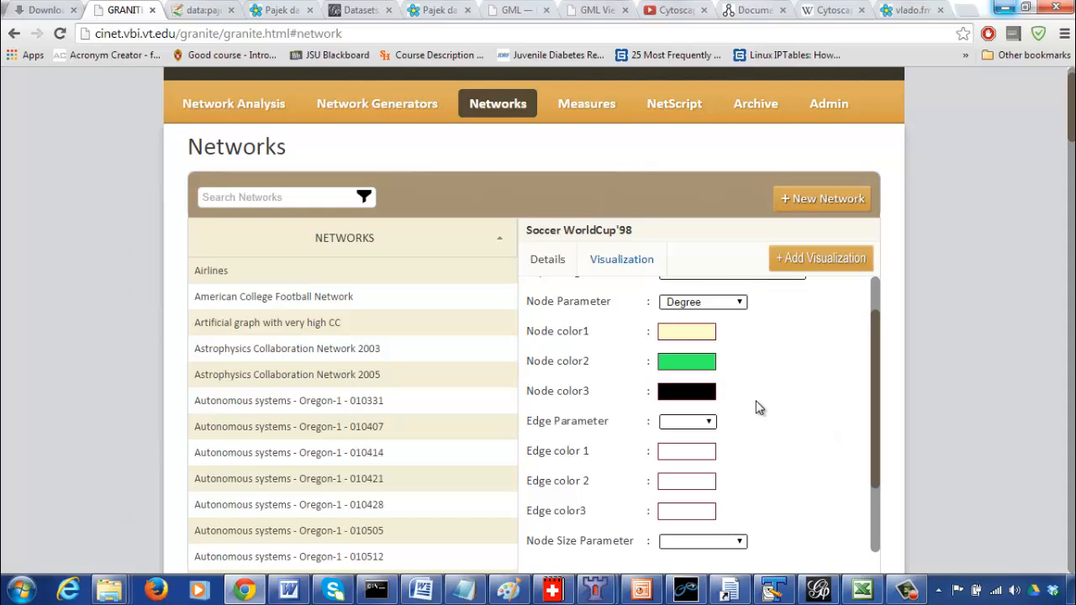
Set the edge parameter to Weight and open the palette for edge color 1, closing it without picking a color
{"action": "left_click", "coordinate": [710, 423]}
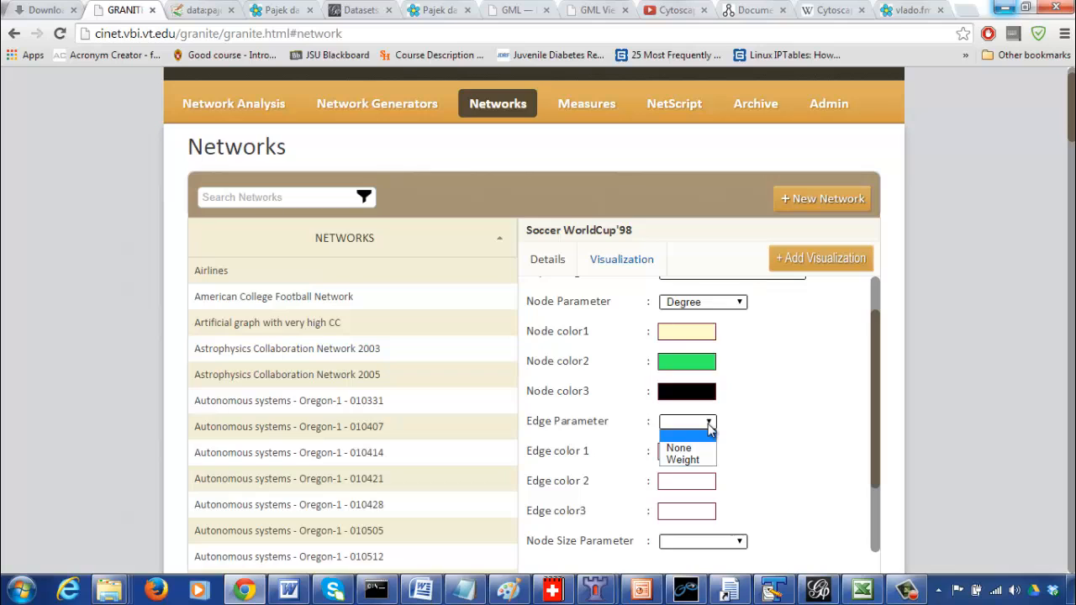
{"action": "left_click", "coordinate": [700, 461]}
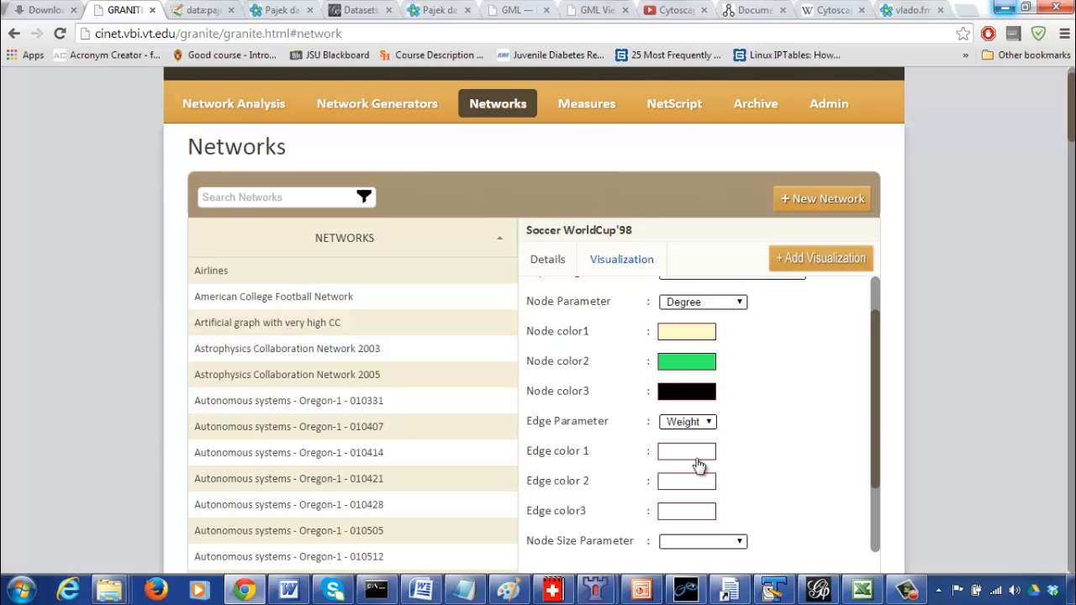
{"action": "left_click_drag", "start_coordinate": [873, 424], "coordinate": [874, 458]}
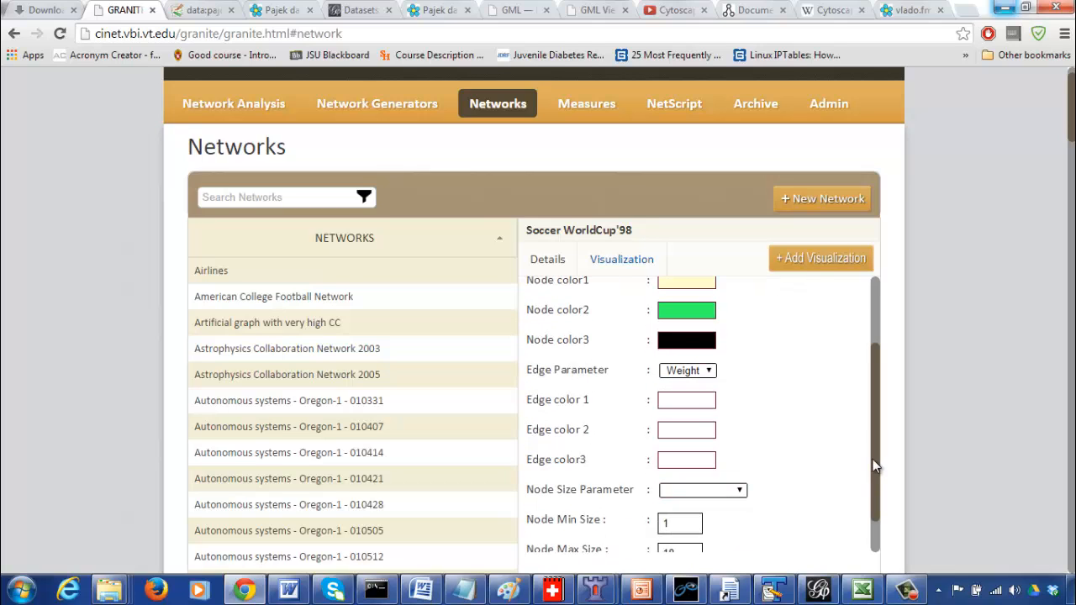
{"action": "left_click", "coordinate": [697, 401]}
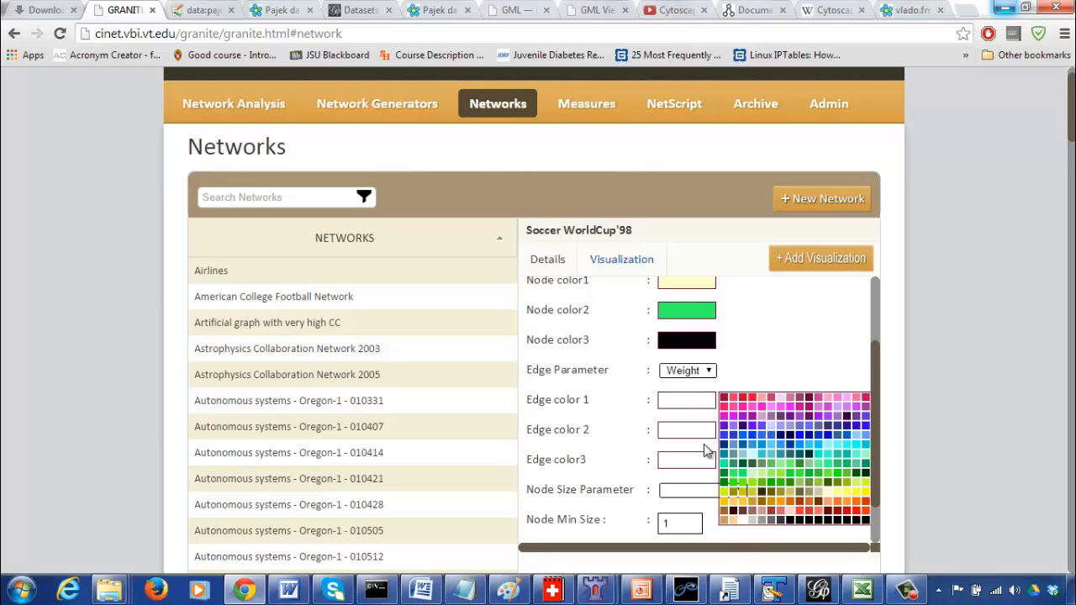
{"action": "left_click", "coordinate": [781, 332]}
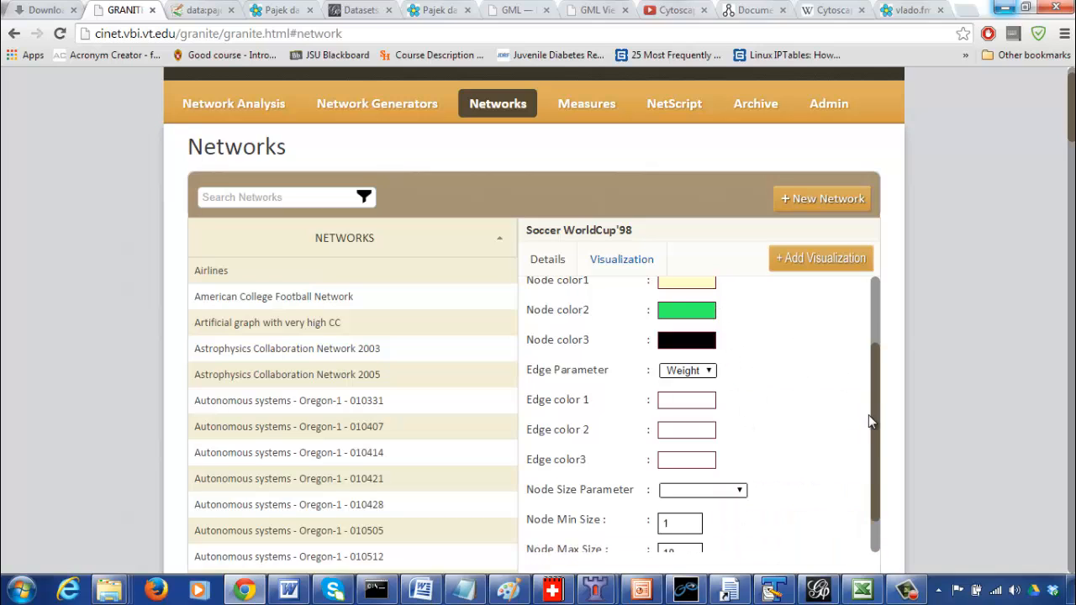
Set the node size parameter to Betweenness and keep the current Windows color scheme without showing the performance message again
{"action": "left_click_drag", "start_coordinate": [876, 431], "coordinate": [873, 487]}
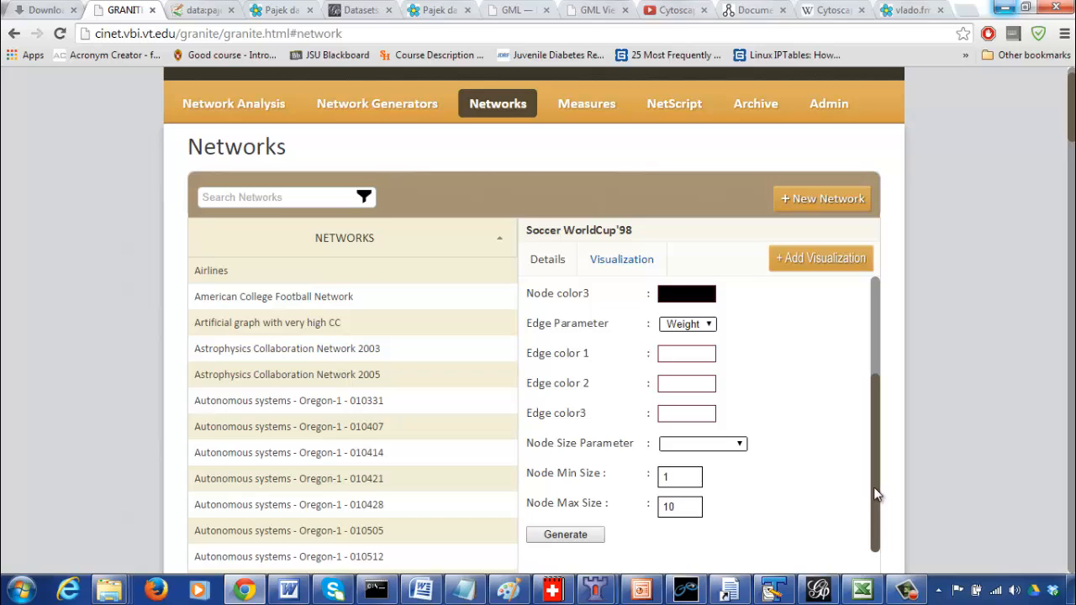
{"action": "left_click", "coordinate": [732, 444]}
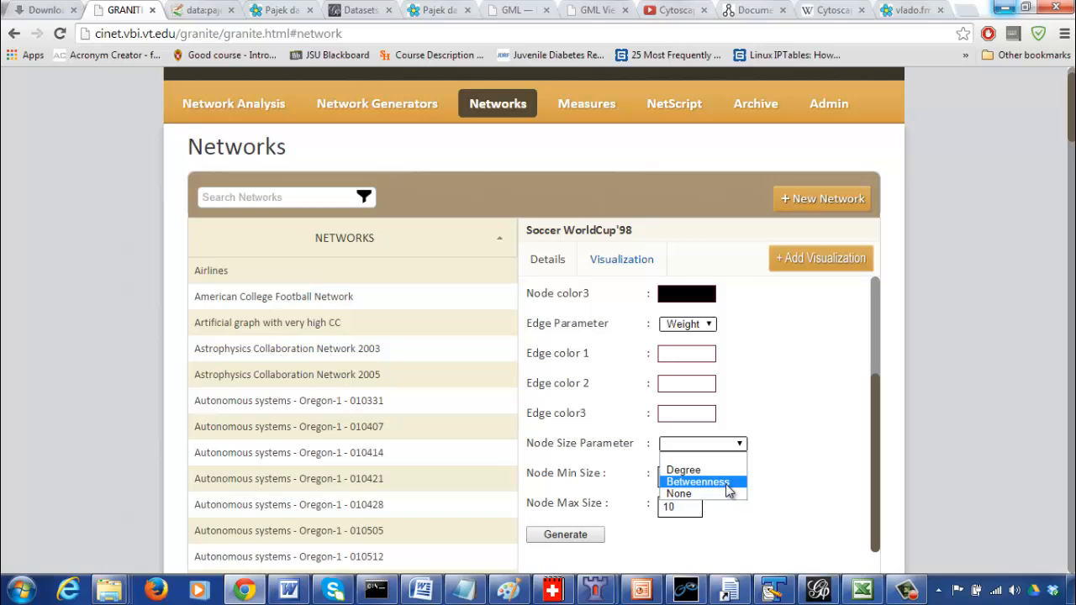
{"action": "left_click", "coordinate": [728, 482]}
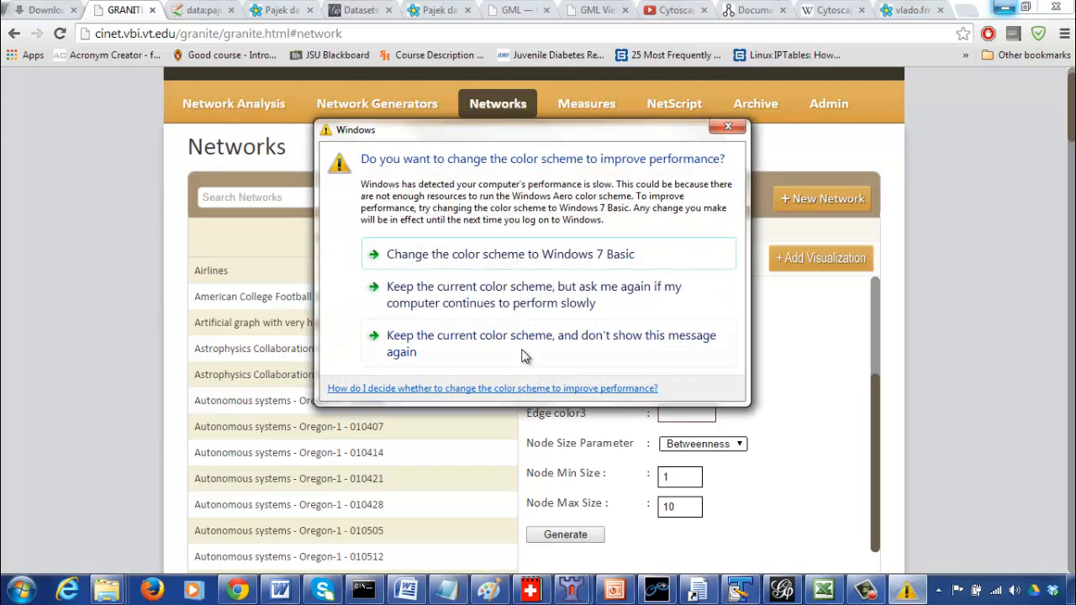
{"action": "left_click", "coordinate": [512, 355]}
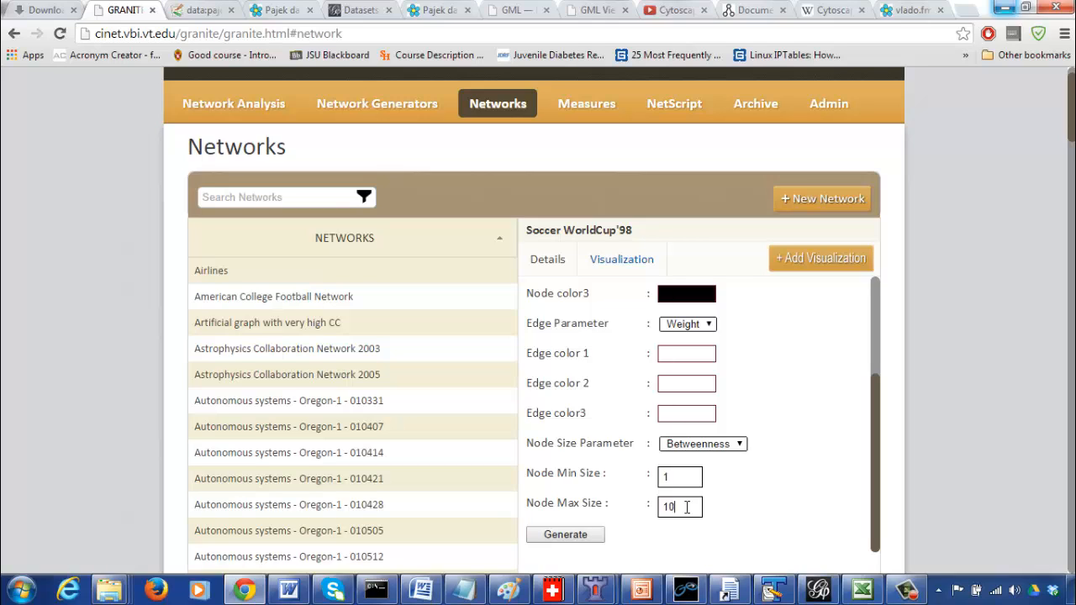
Set the maximum node size to 25 and generate the visualization
{"action": "key", "text": "BackSpace"}
{"action": "type", "text": "2"}
{"action": "key", "text": "Delete"}
{"action": "type", "text": "5"}
{"action": "left_click", "coordinate": [593, 537]}
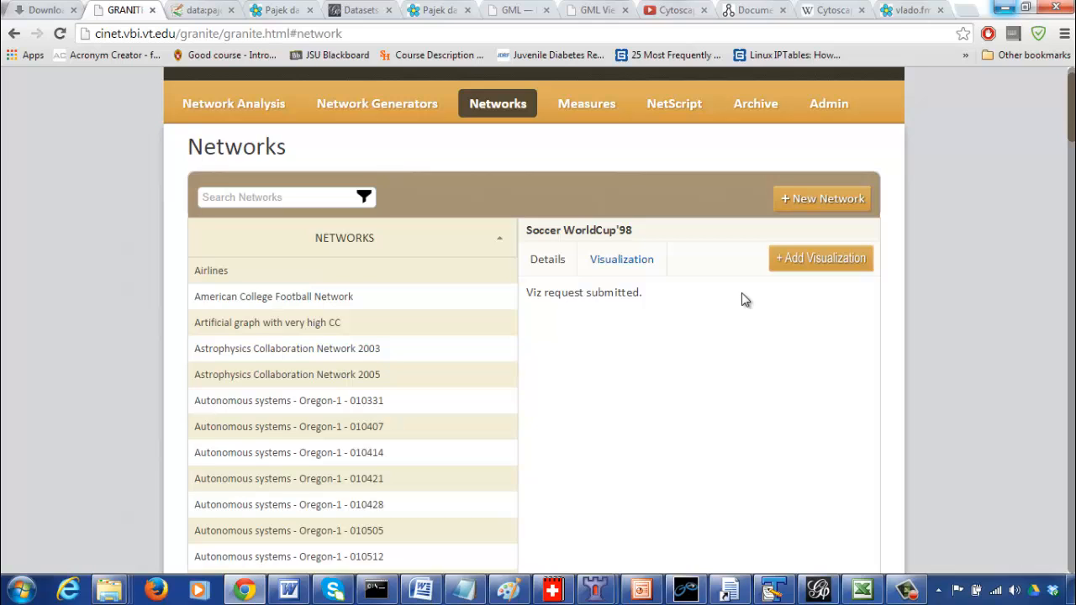
Check the status of the submitted SoccerAnalysis visualization alongside the existing Soccer-Network visualization
{"action": "left_click", "coordinate": [644, 262]}
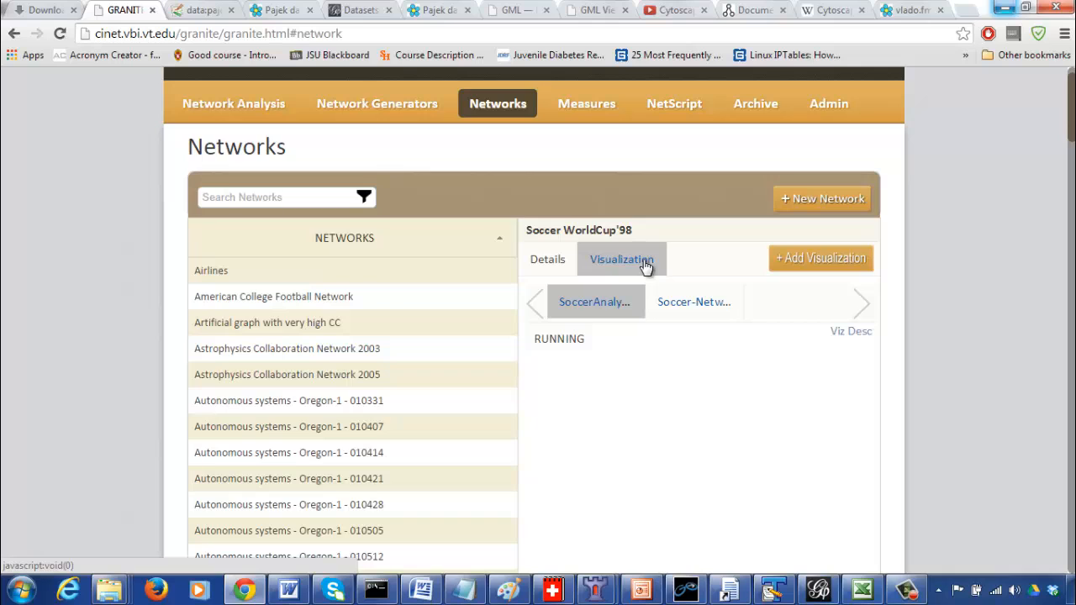
{"action": "left_click", "coordinate": [671, 314]}
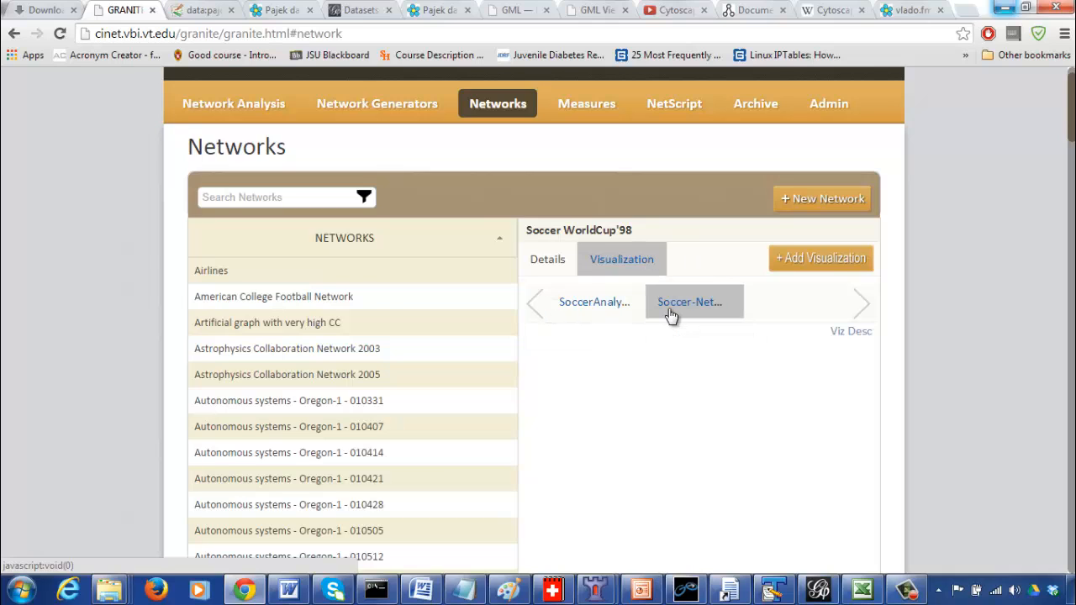
{"action": "left_click", "coordinate": [595, 309]}
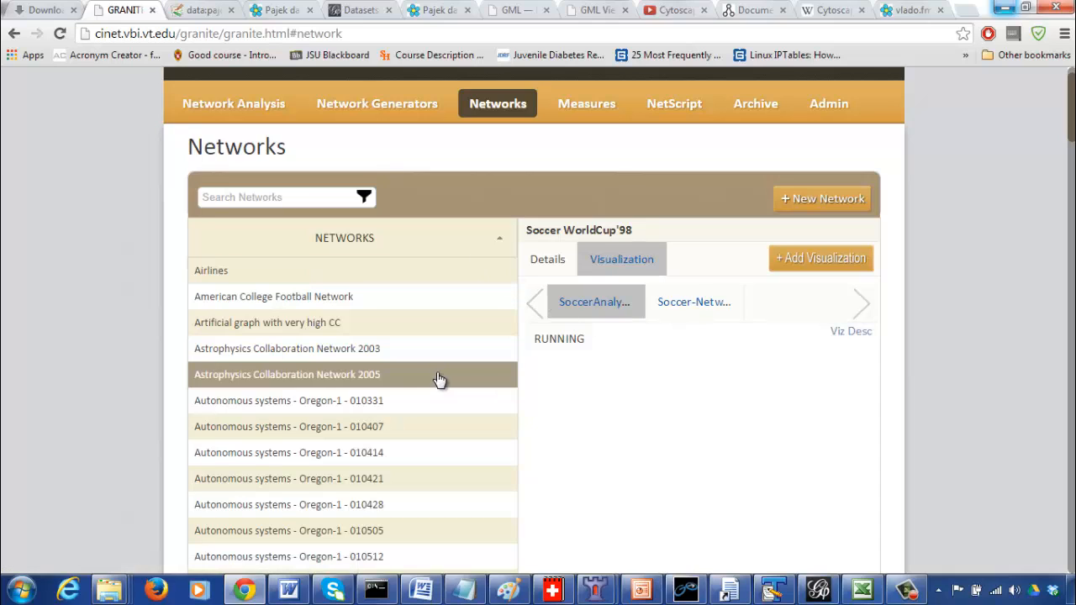
Go to the network analyses and start a new analysis
{"action": "left_click", "coordinate": [244, 105]}
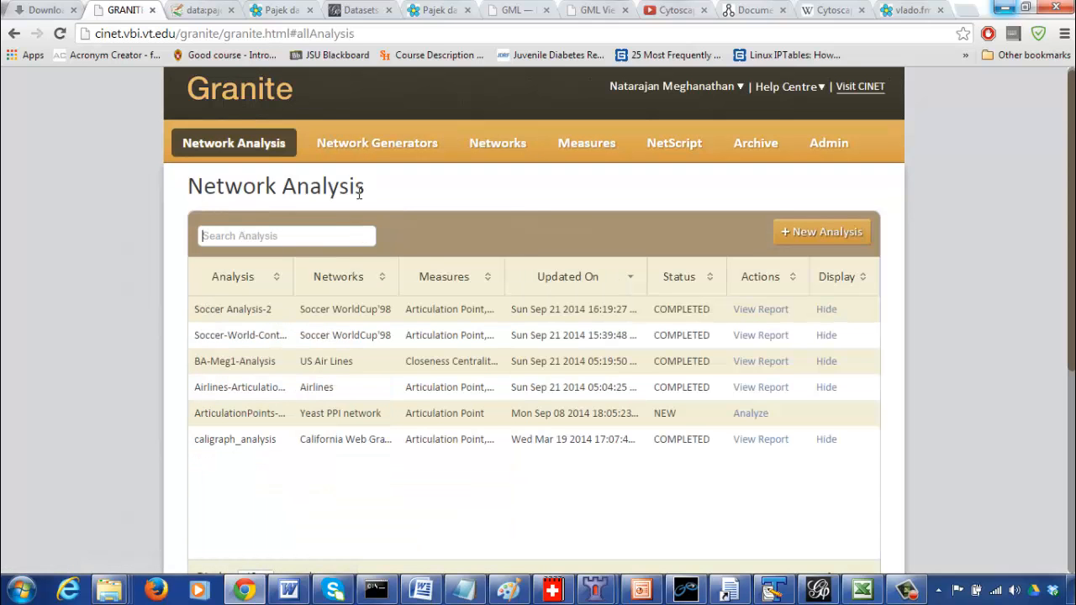
{"action": "left_click", "coordinate": [295, 236]}
{"action": "left_click", "coordinate": [823, 232]}
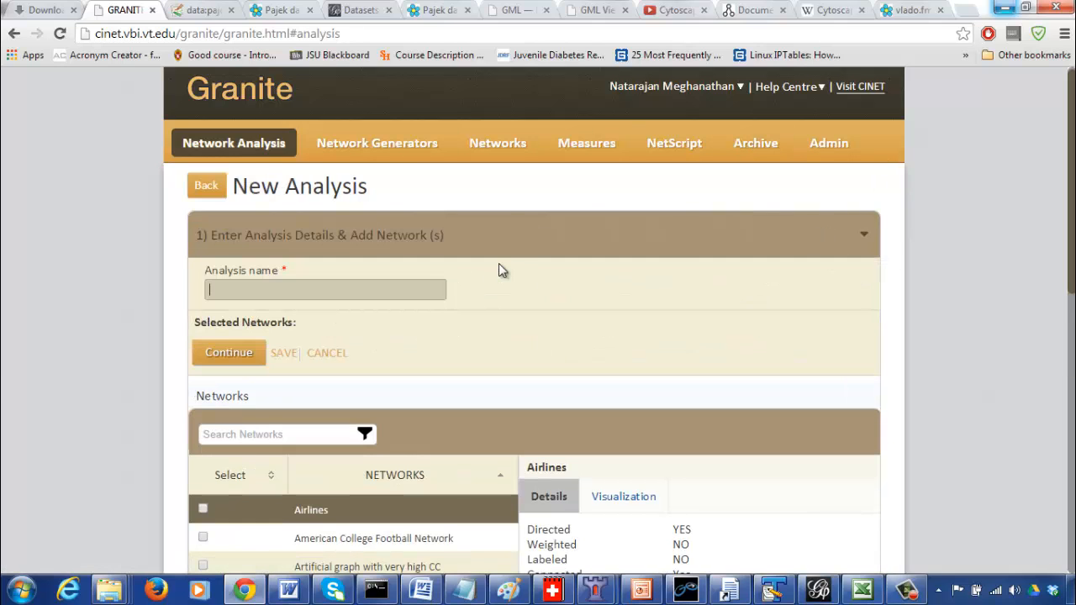
Name the new analysis "Soccer Network Analysis v2"
{"action": "left_click", "coordinate": [397, 288]}
{"action": "type", "text": "SoccerNetwork Analysis"}
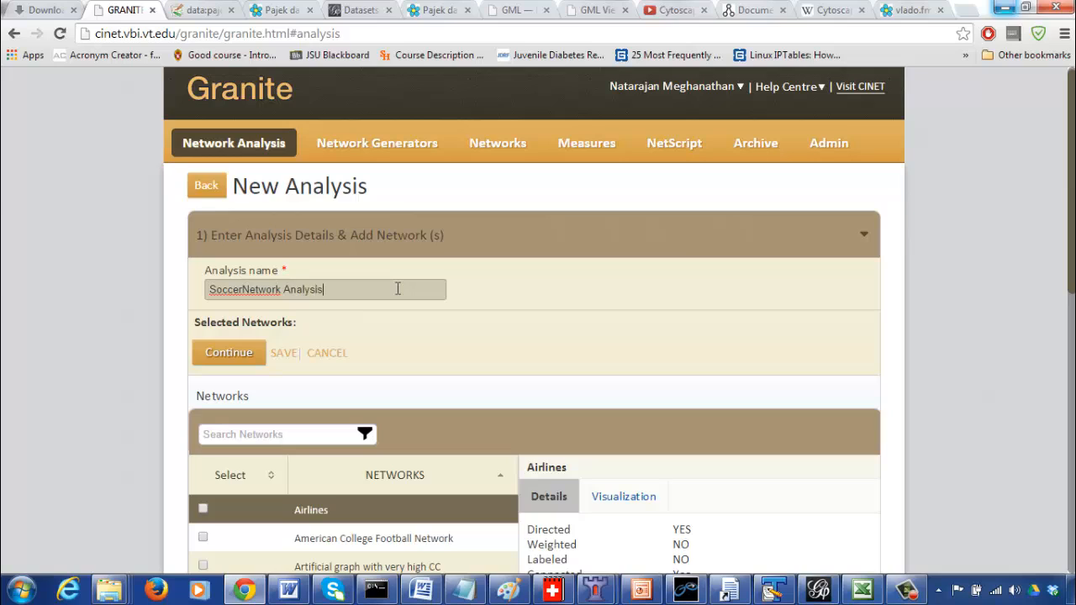
{"action": "key", "text": "Left"}
{"action": "key", "text": "Left"}
{"action": "key", "text": "Left"}
{"action": "key", "text": "Left"}
{"action": "key", "text": "Left"}
{"action": "key", "text": "Left"}
{"action": "key", "text": "Left"}
{"action": "key", "text": "Left"}
{"action": "key", "text": "Left"}
{"action": "key", "text": "Left"}
{"action": "key", "text": "Left"}
{"action": "key", "text": "Left"}
{"action": "key", "text": "Left"}
{"action": "key", "text": "Left"}
{"action": "key", "text": "Left"}
{"action": "key", "text": "Left"}
{"action": "key", "text": "Left"}
{"action": "key", "text": "Left"}
{"action": "key", "text": "Left"}
{"action": "key", "text": "Left"}
{"action": "key", "text": "Right"}
{"action": "key", "text": "Right"}
{"action": "key", "text": "End"}
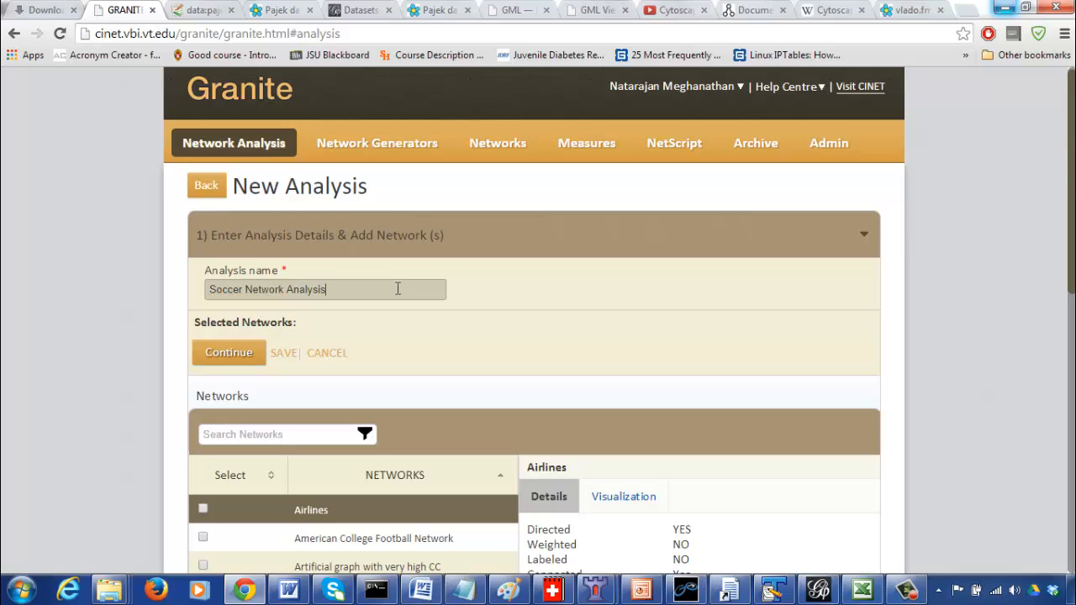
{"action": "type", "text": "v2"}
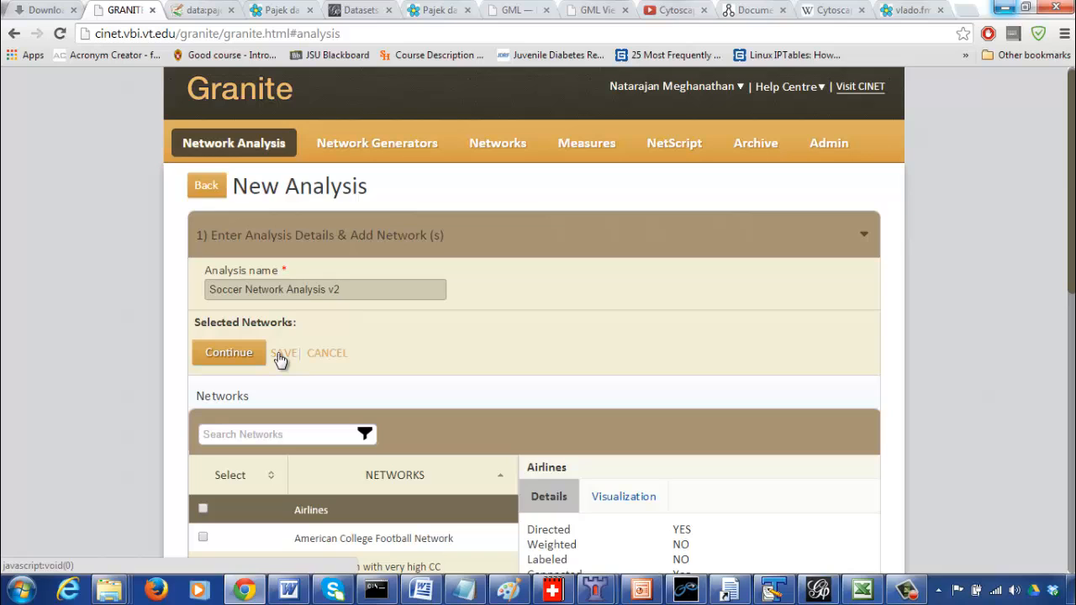
Find the Soccer WorldCup'98 network in the network list and select it for the analysis
{"action": "left_click", "coordinate": [230, 354]}
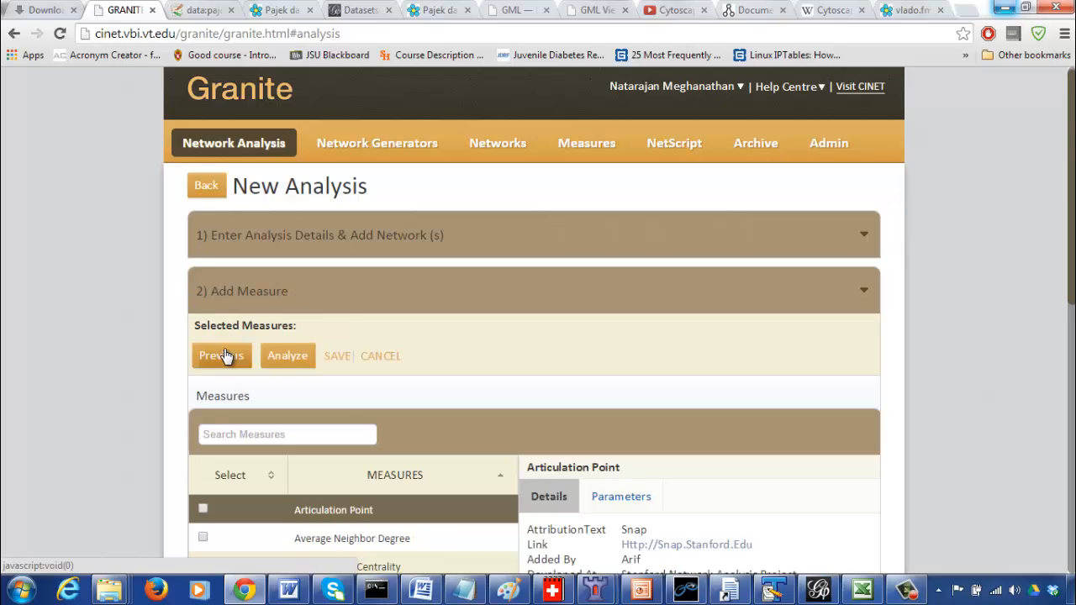
{"action": "left_click", "coordinate": [864, 293]}
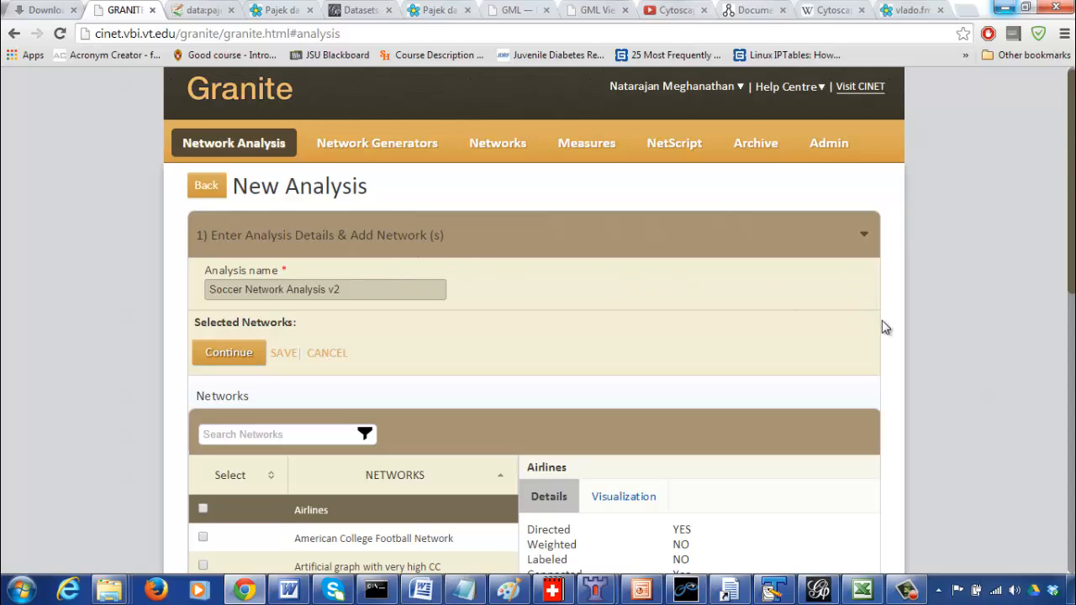
{"action": "left_click_drag", "start_coordinate": [1071, 254], "coordinate": [1071, 388]}
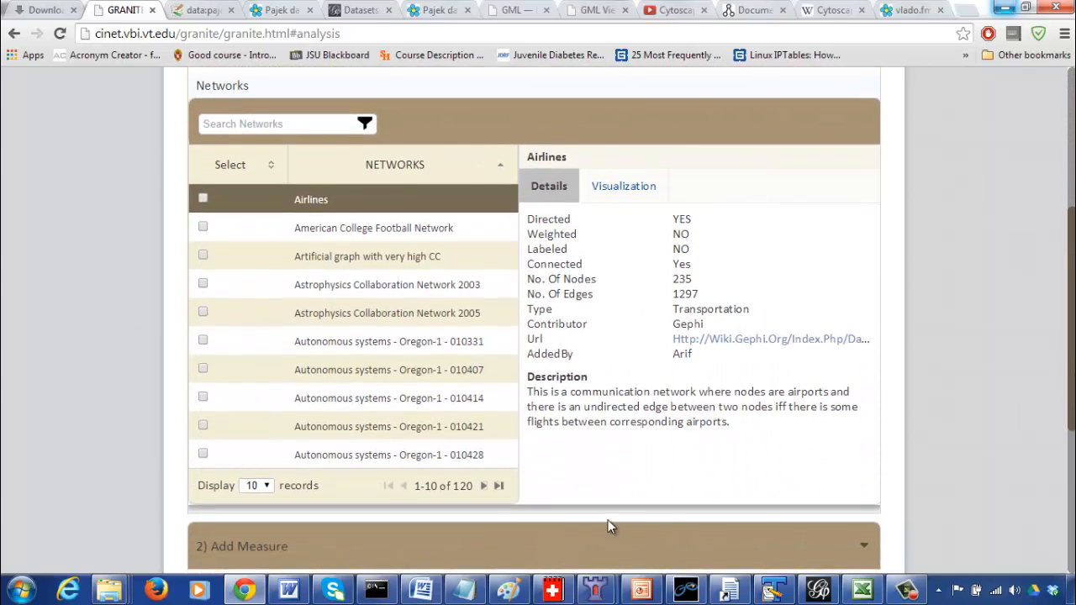
{"action": "left_click", "coordinate": [483, 487]}
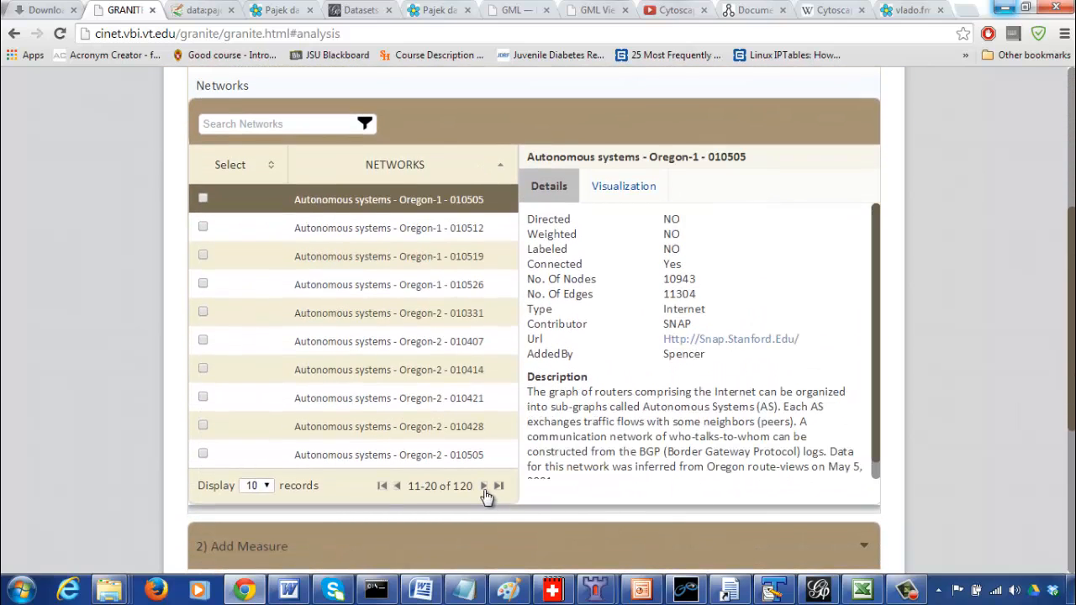
{"action": "left_click", "coordinate": [483, 487]}
{"action": "left_click", "coordinate": [484, 487]}
{"action": "left_click", "coordinate": [483, 487]}
{"action": "left_click", "coordinate": [484, 487]}
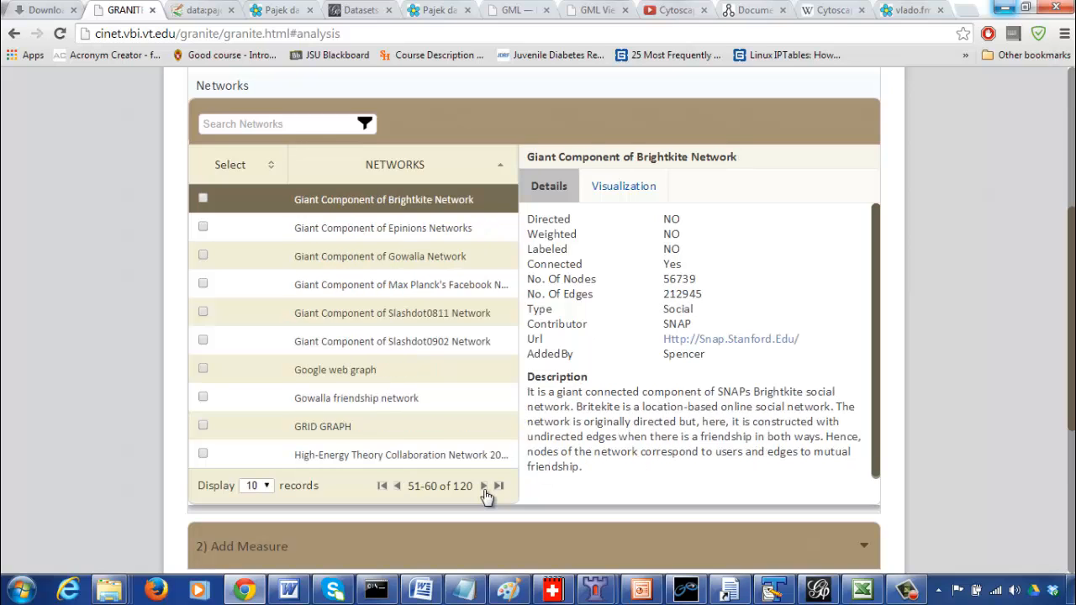
{"action": "left_click", "coordinate": [483, 487]}
{"action": "left_click", "coordinate": [483, 488]}
{"action": "left_click", "coordinate": [483, 487]}
{"action": "left_click", "coordinate": [483, 487]}
{"action": "left_click", "coordinate": [484, 487]}
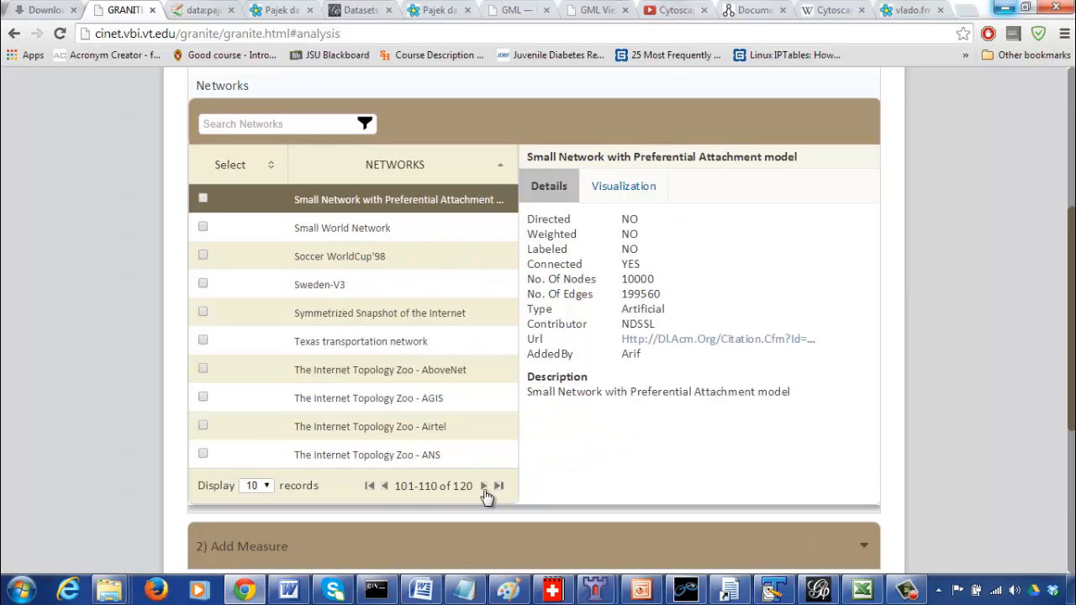
{"action": "left_click", "coordinate": [389, 490]}
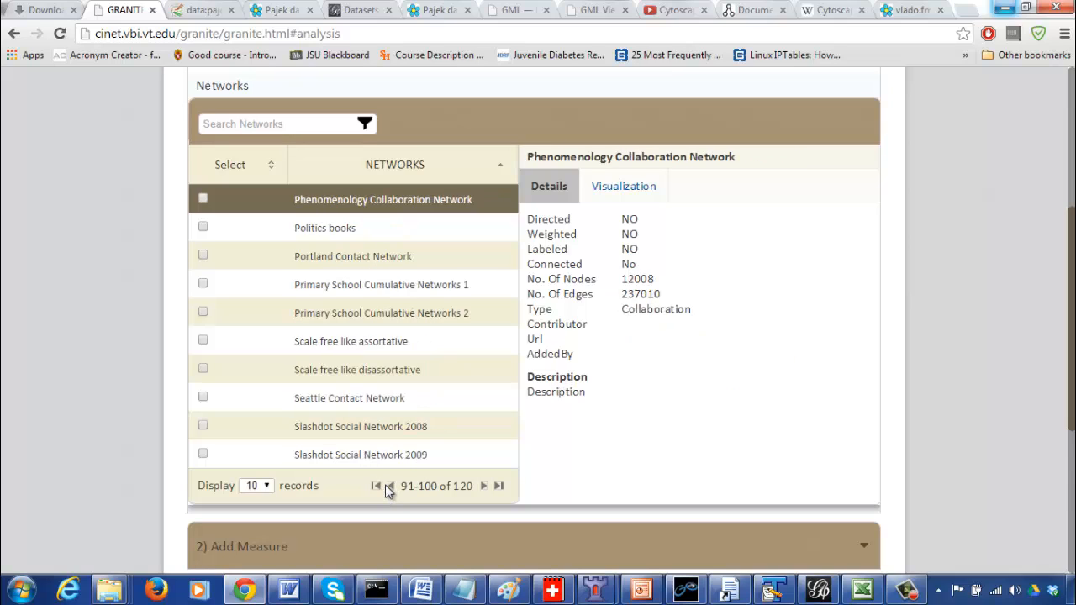
{"action": "left_click", "coordinate": [391, 488]}
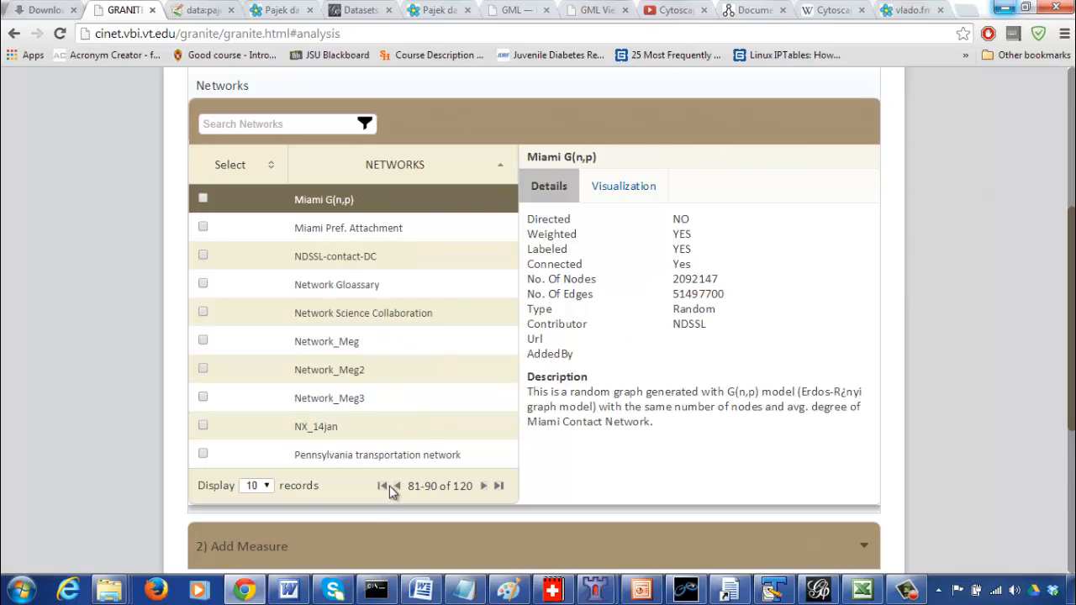
{"action": "left_click", "coordinate": [485, 488]}
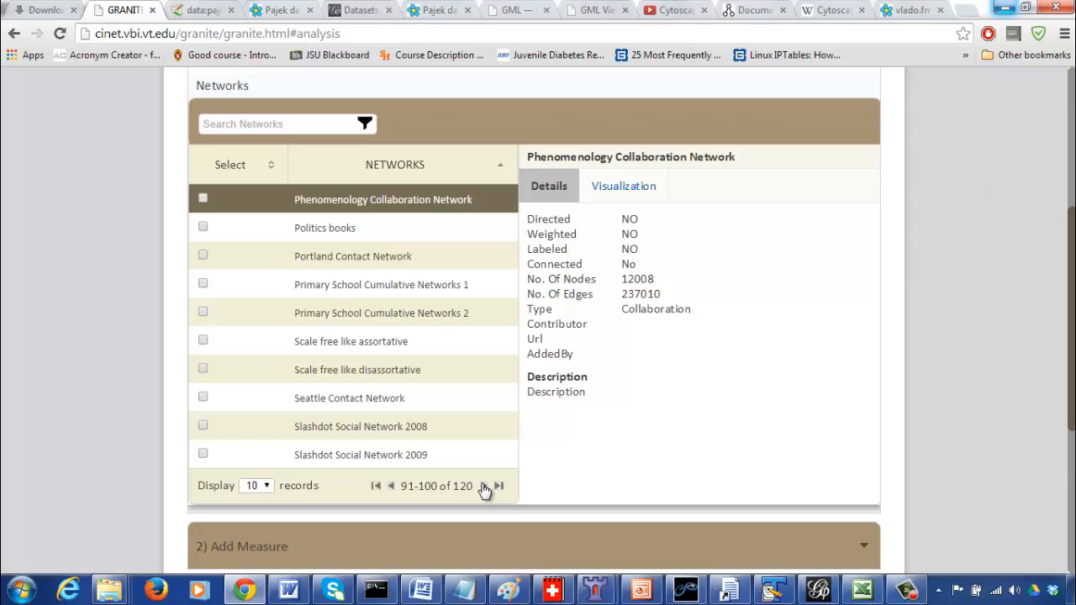
{"action": "left_click", "coordinate": [485, 488]}
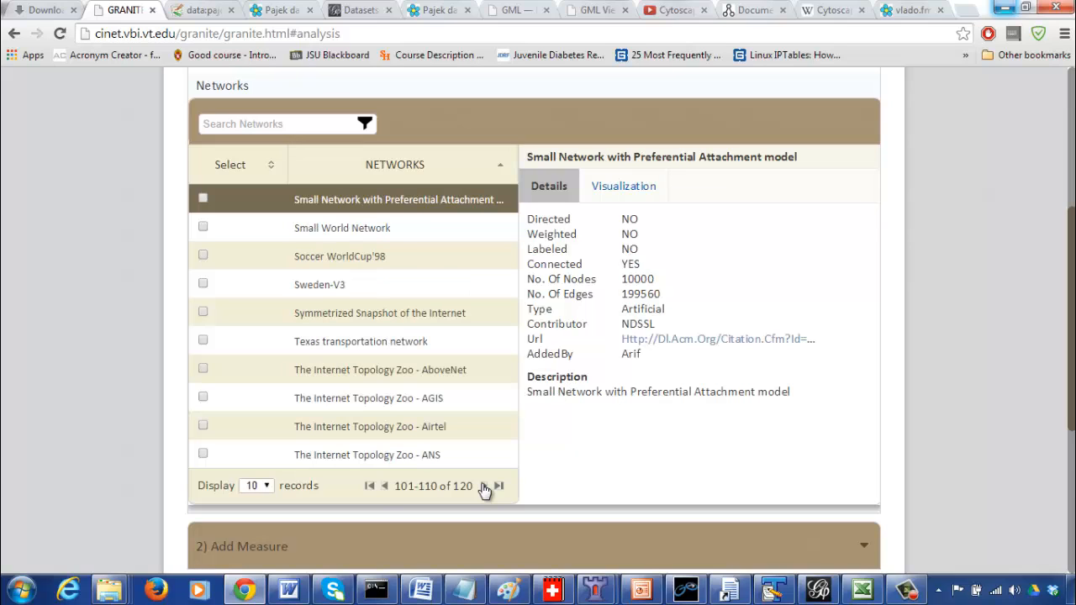
{"action": "left_click", "coordinate": [206, 256]}
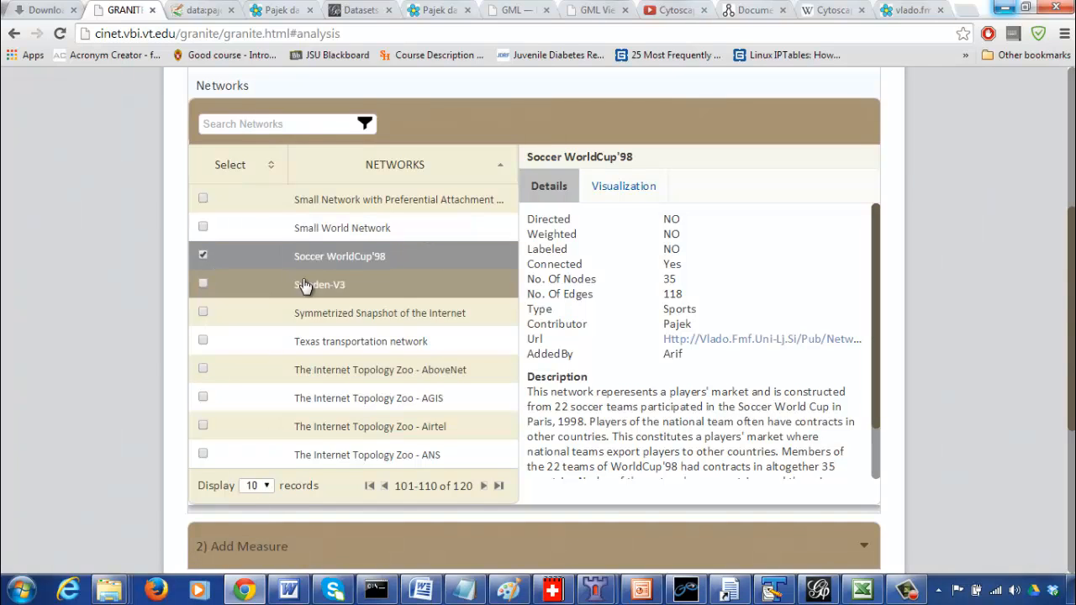
Open the Add Measure section and increase the number of measures displayed per page
{"action": "scroll", "coordinate": [1069, 390], "scroll_direction": "down", "scroll_amount": 3}
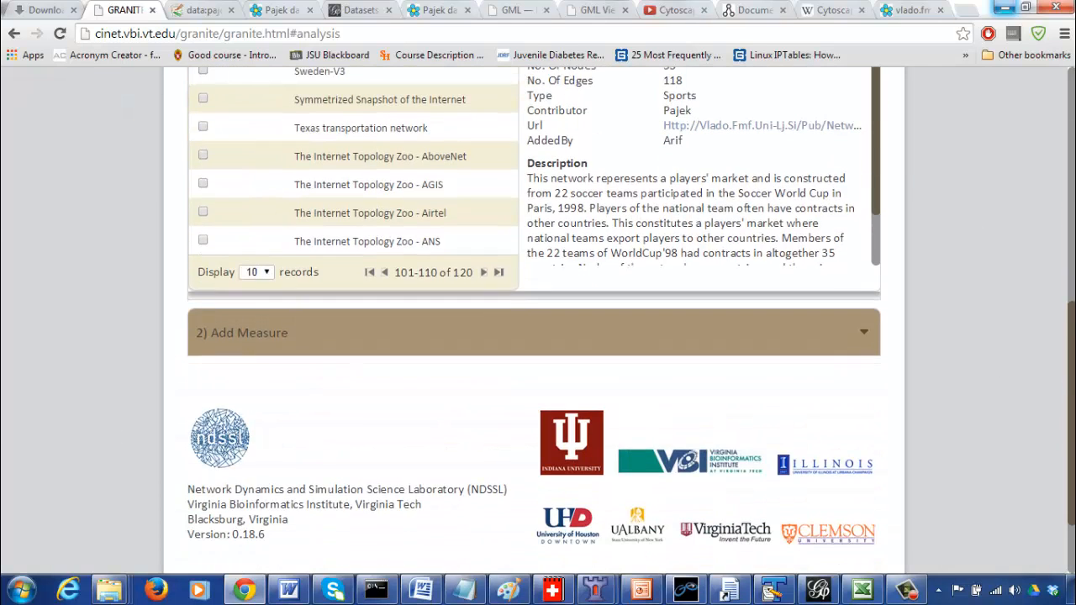
{"action": "left_click", "coordinate": [865, 333]}
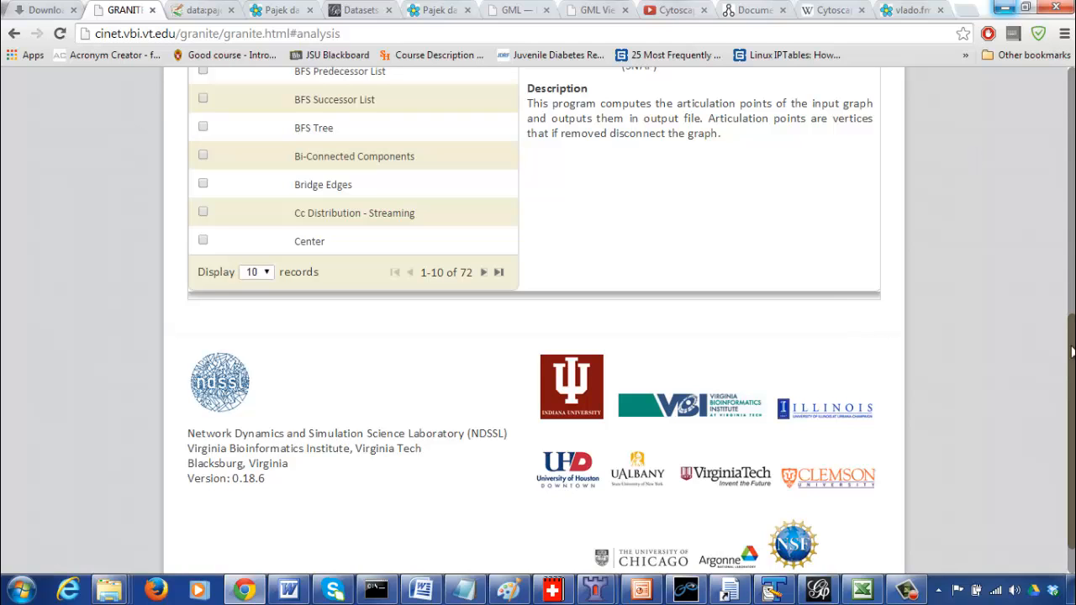
{"action": "scroll", "coordinate": [1063, 245], "scroll_direction": "up", "scroll_amount": 3}
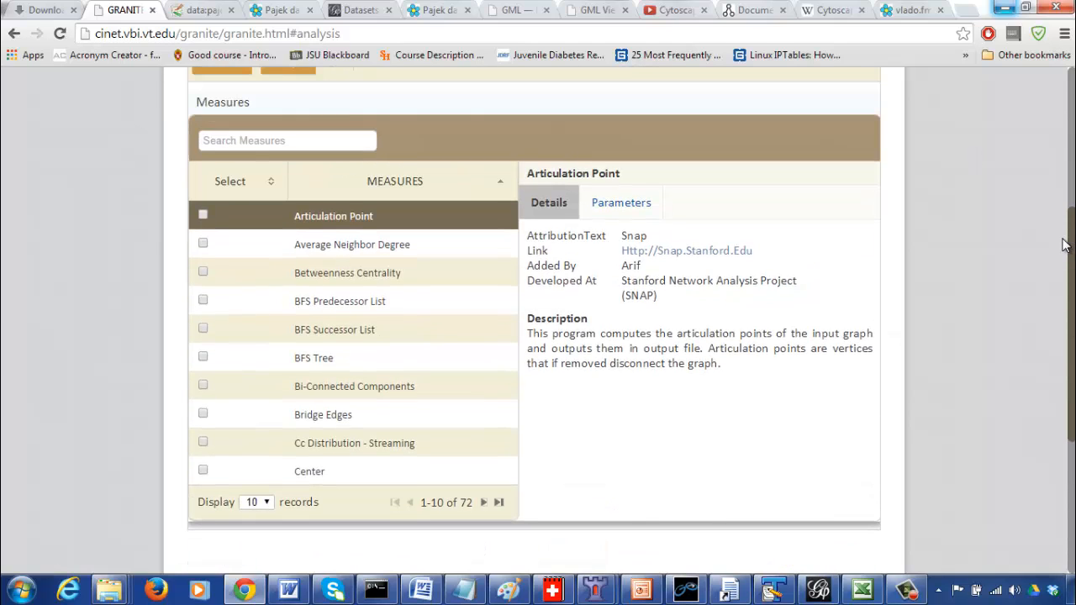
{"action": "left_click", "coordinate": [255, 504]}
{"action": "left_click", "coordinate": [252, 552]}
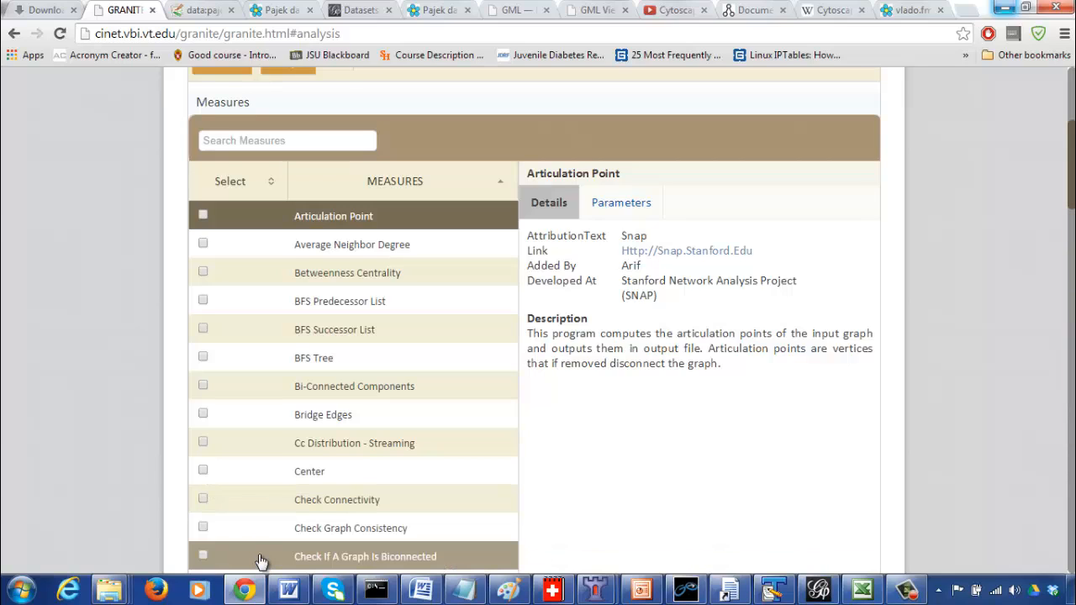
Select the Articulation Point, Betweenness Centrality and Average Neighbor Degree measures for the analysis
{"action": "scroll", "coordinate": [613, 521], "scroll_direction": "down", "scroll_amount": 1}
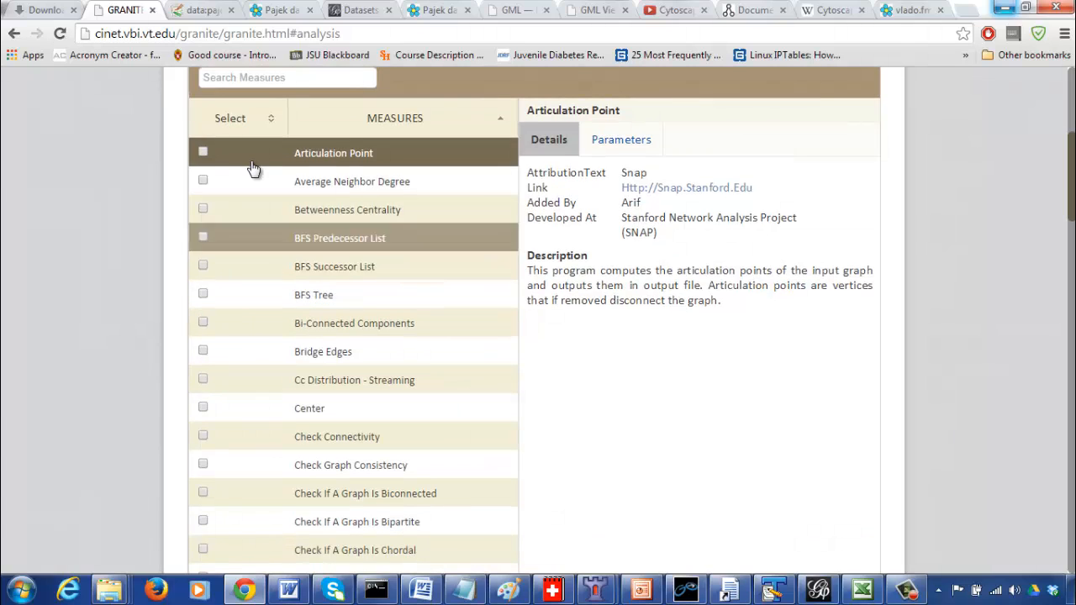
{"action": "left_click", "coordinate": [202, 153]}
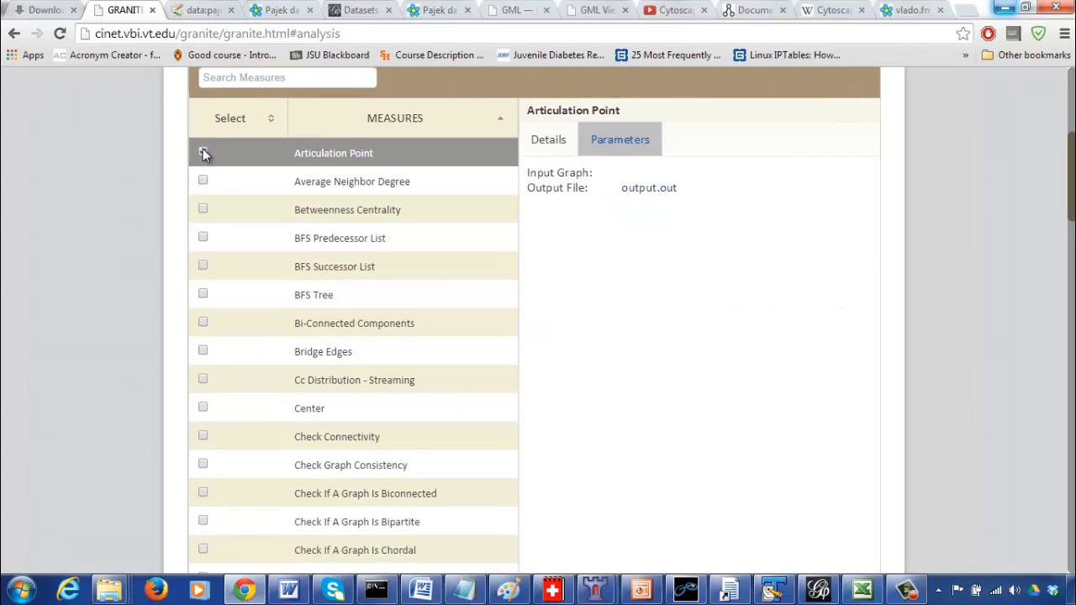
{"action": "left_click", "coordinate": [203, 153]}
{"action": "left_click", "coordinate": [201, 209]}
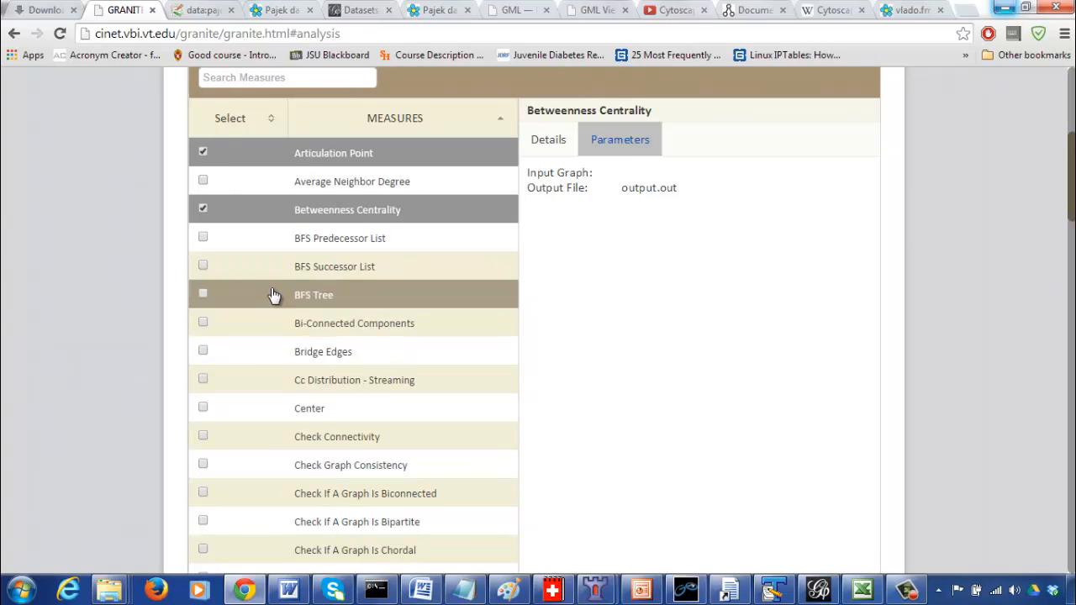
{"action": "left_click", "coordinate": [204, 180]}
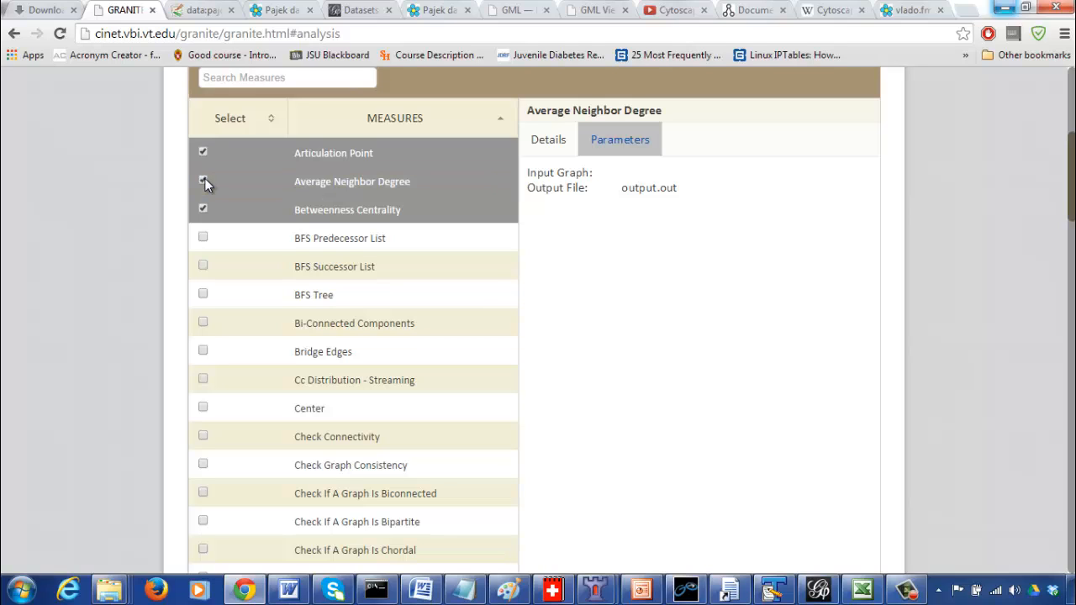
Add the measures that check whether the graph is biconnected, bipartite and Eulerian
{"action": "left_click", "coordinate": [203, 493]}
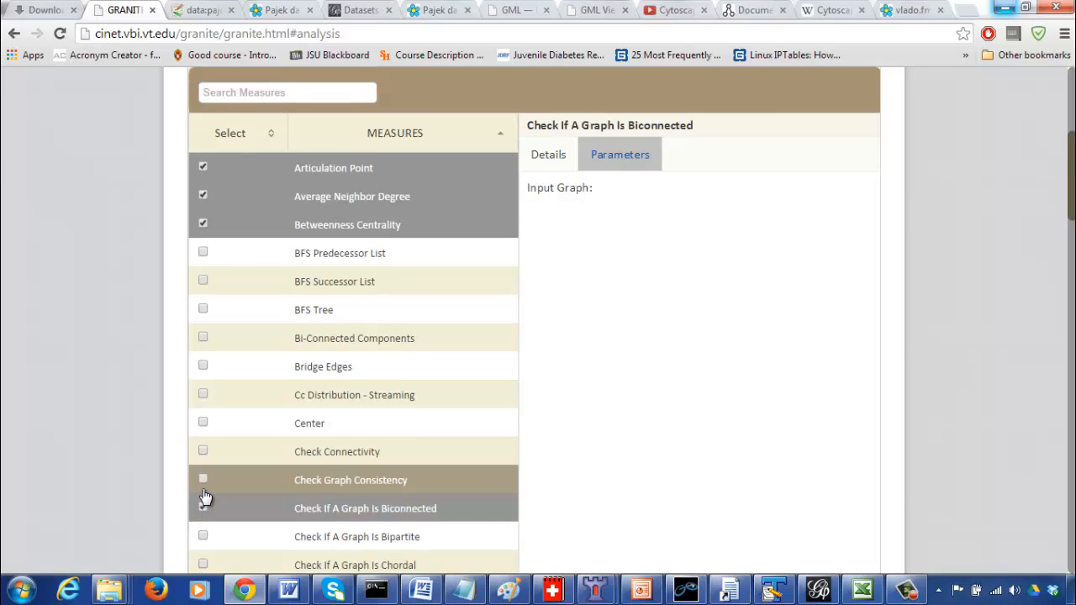
{"action": "left_click", "coordinate": [202, 538]}
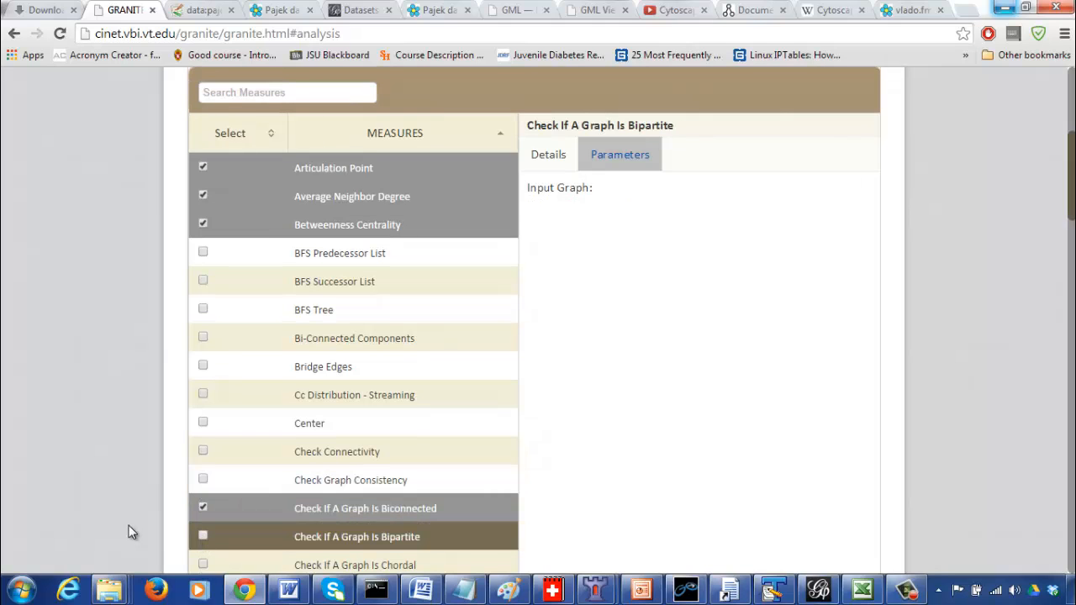
{"action": "left_click", "coordinate": [204, 536]}
{"action": "scroll", "coordinate": [147, 513], "scroll_direction": "down", "scroll_amount": 3}
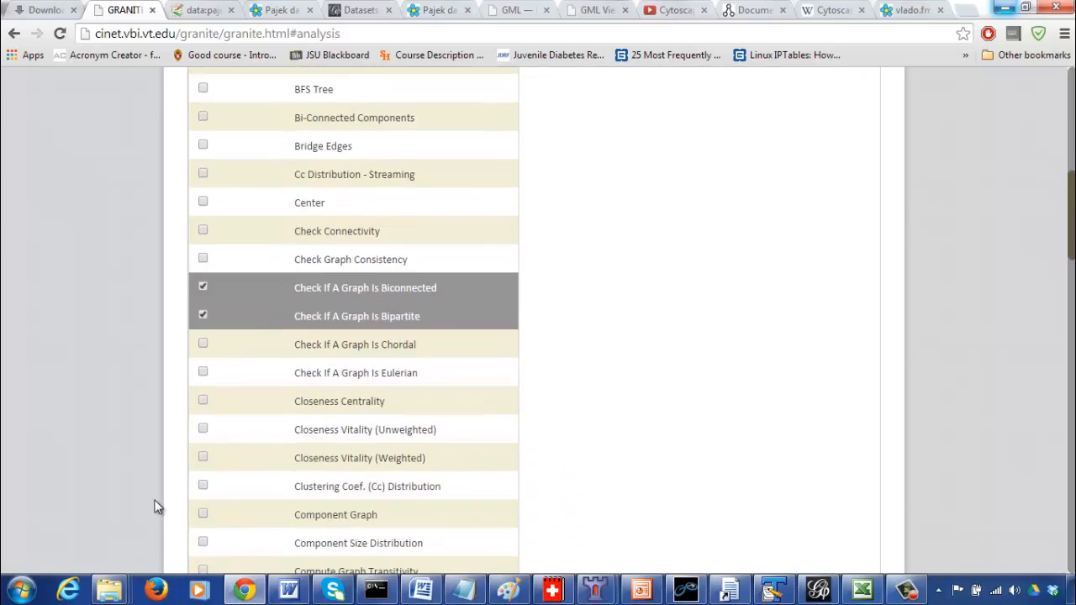
{"action": "left_click", "coordinate": [201, 372]}
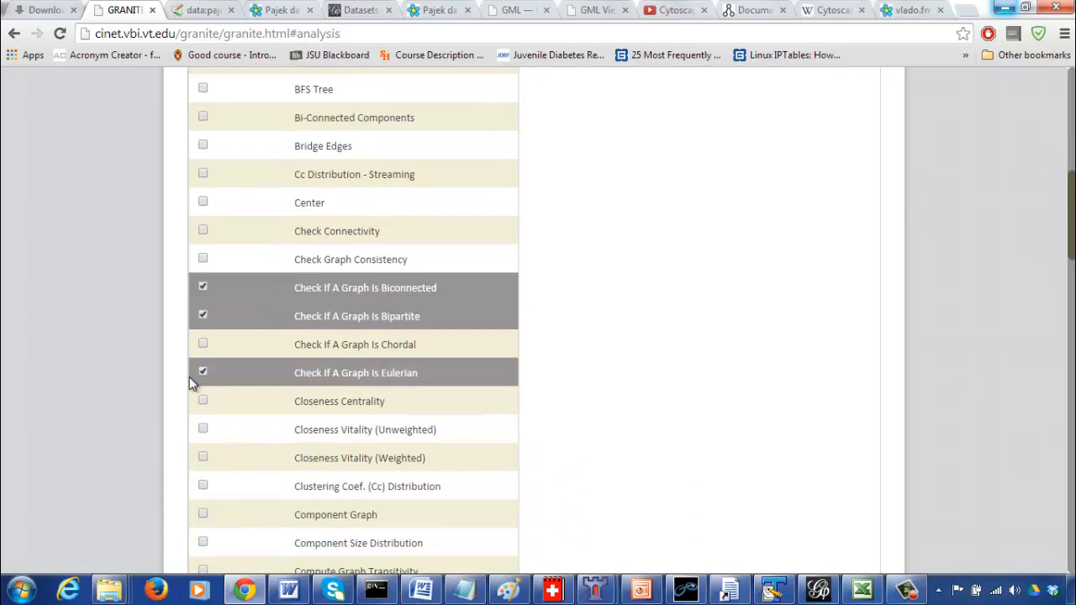
Add the Degree Distribution and Hub-Authority measures to the analysis
{"action": "scroll", "coordinate": [118, 415], "scroll_direction": "down", "scroll_amount": 2}
{"action": "scroll", "coordinate": [118, 415], "scroll_direction": "down", "scroll_amount": 3}
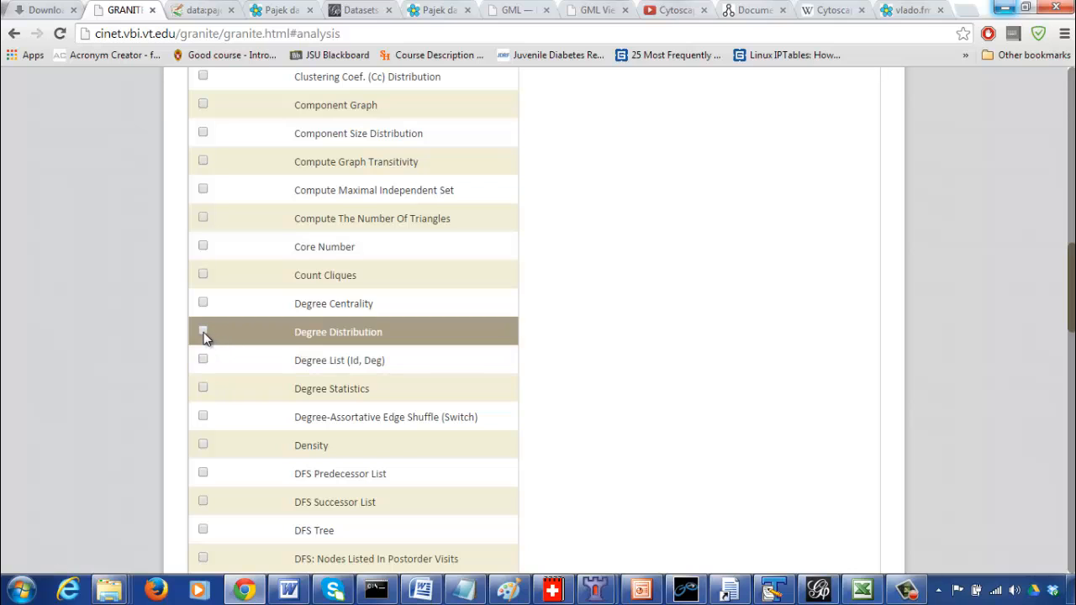
{"action": "left_click", "coordinate": [203, 333]}
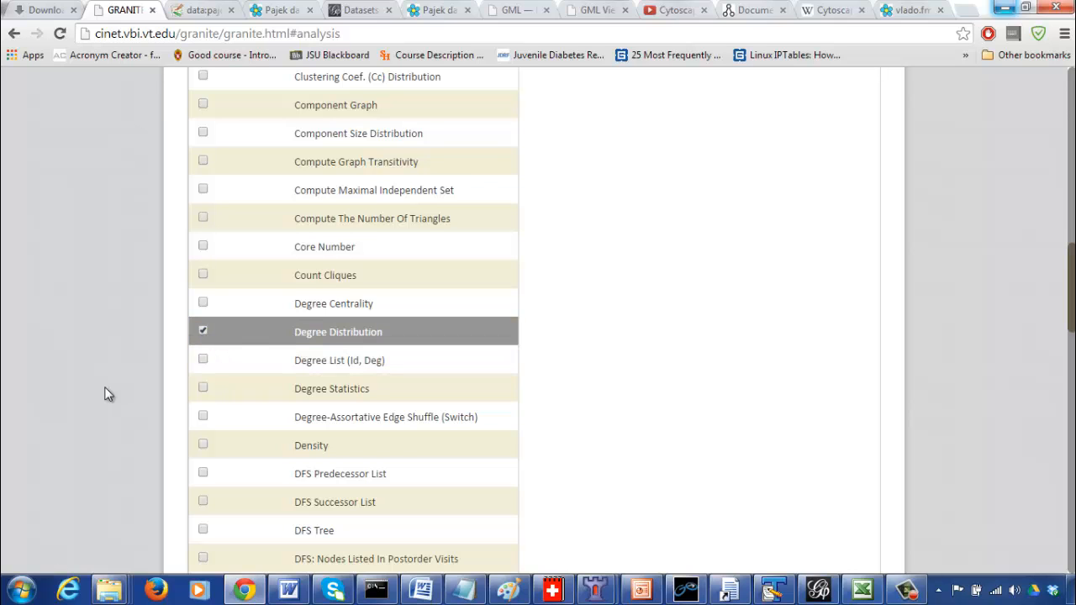
{"action": "scroll", "coordinate": [106, 392], "scroll_direction": "down", "scroll_amount": 3}
{"action": "scroll", "coordinate": [106, 394], "scroll_direction": "down", "scroll_amount": 3}
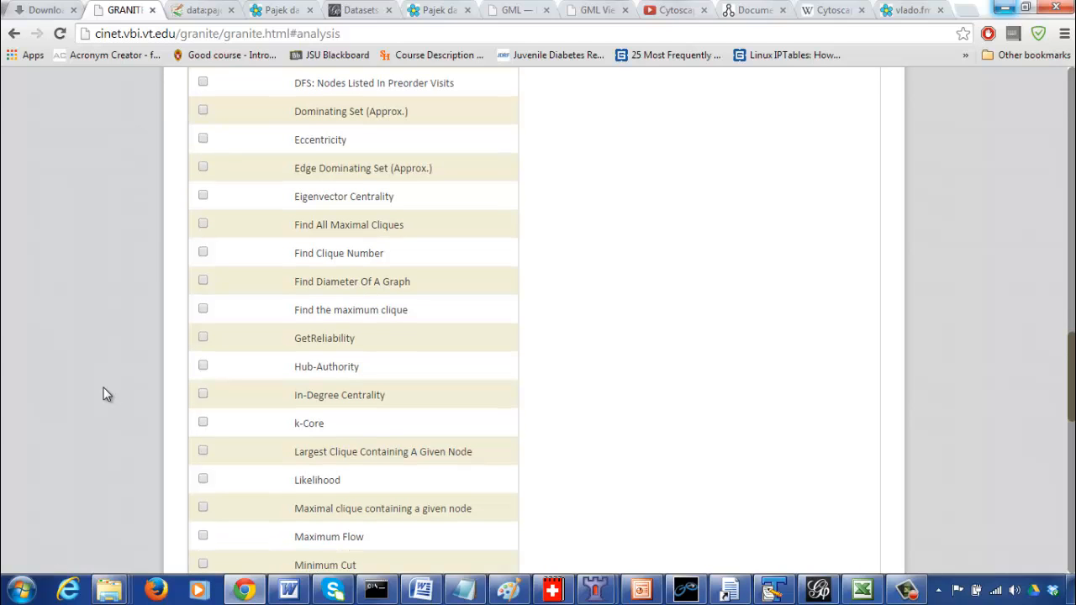
{"action": "left_click_drag", "start_coordinate": [174, 360], "coordinate": [142, 367]}
{"action": "left_click", "coordinate": [202, 366]}
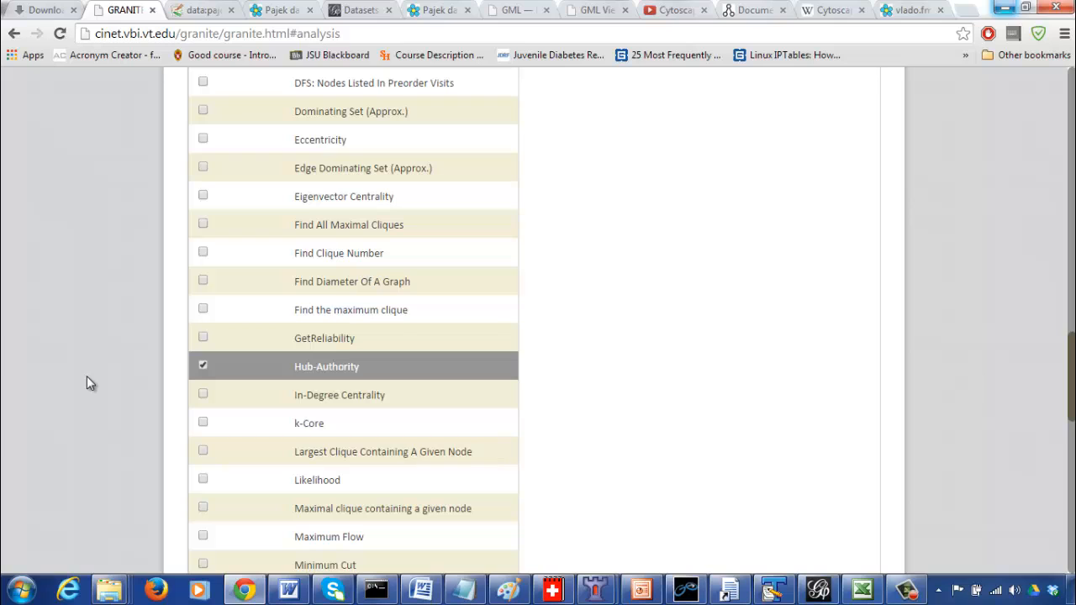
Add the PageRank measure to the analysis
{"action": "scroll", "coordinate": [90, 383], "scroll_direction": "down", "scroll_amount": 2}
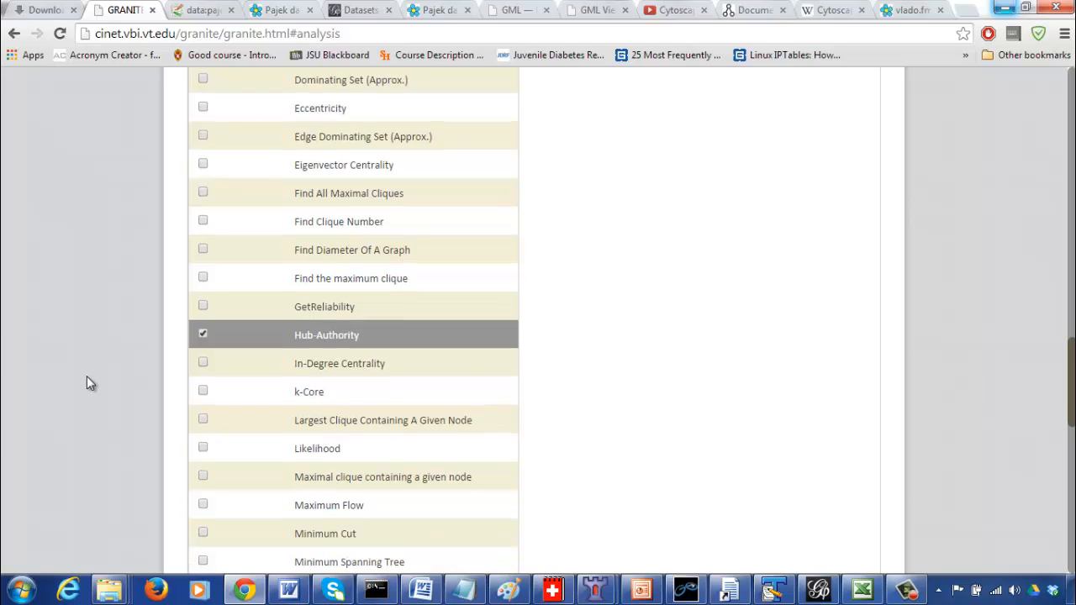
{"action": "scroll", "coordinate": [90, 383], "scroll_direction": "down", "scroll_amount": 1}
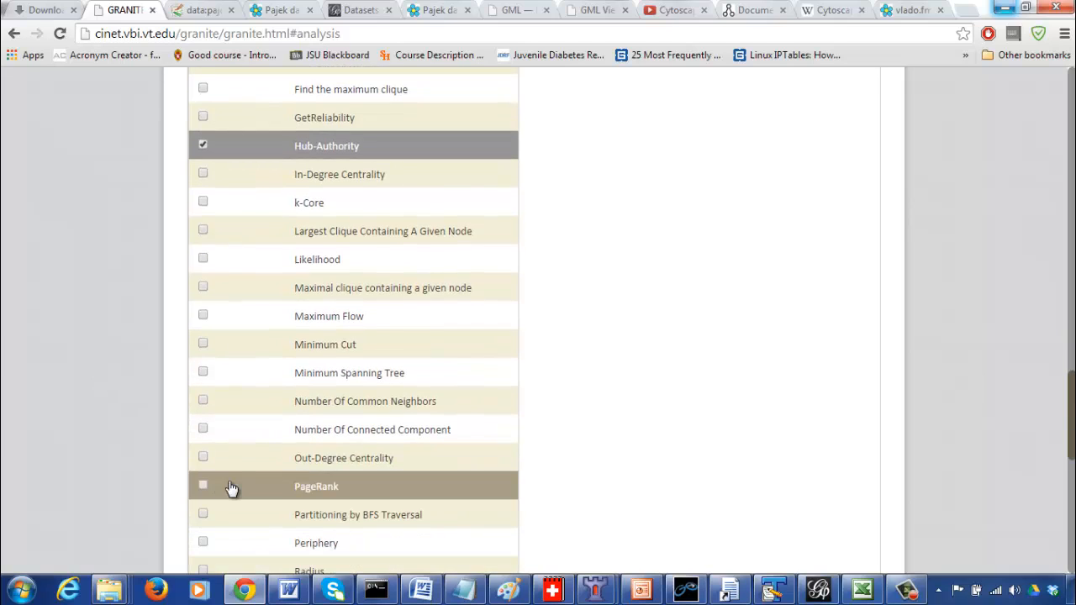
{"action": "left_click", "coordinate": [202, 485]}
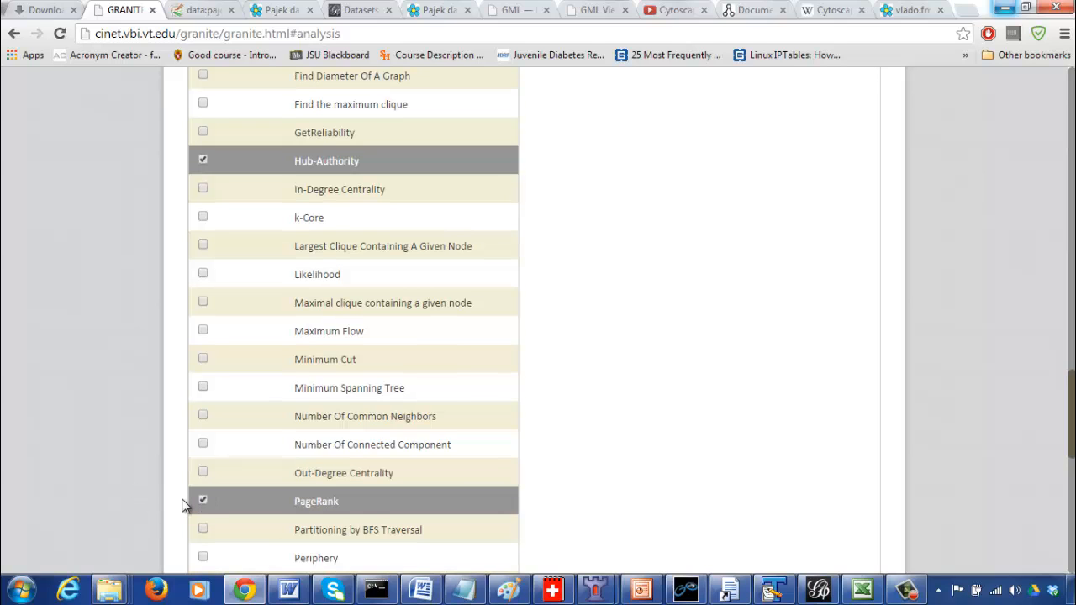
{"action": "scroll", "coordinate": [124, 497], "scroll_direction": "down", "scroll_amount": 1}
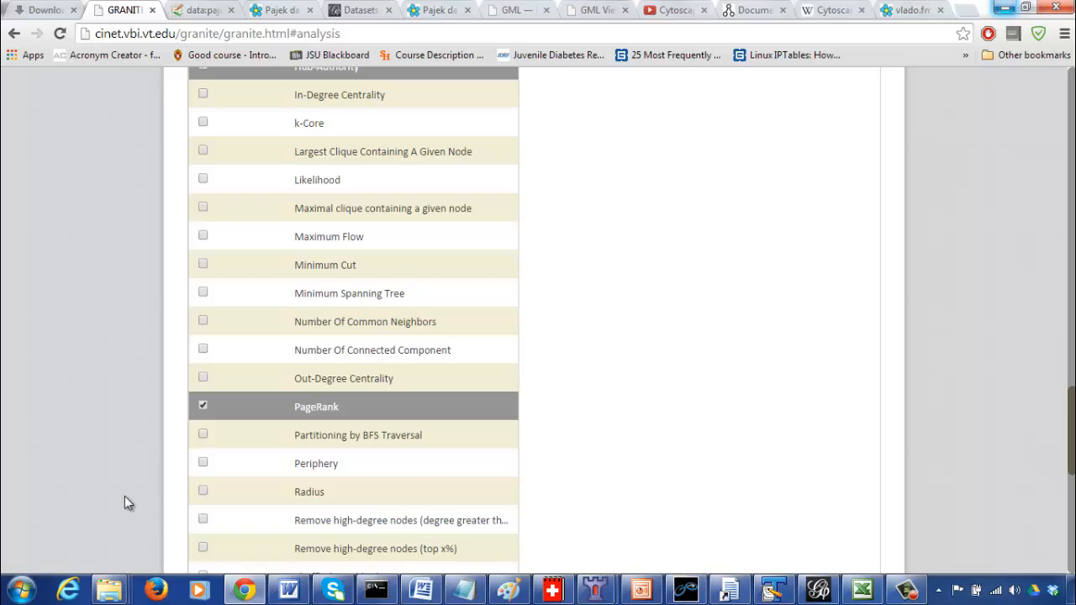
{"action": "scroll", "coordinate": [124, 497], "scroll_direction": "down", "scroll_amount": 1}
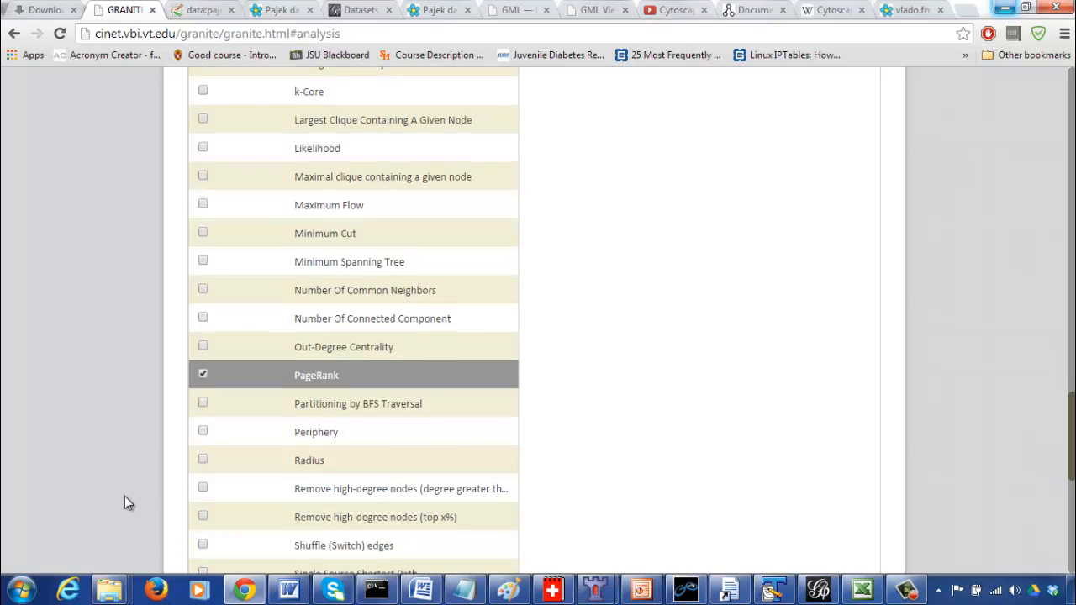
Look through the rest of the measure list and save the new analysis with its selected measures
{"action": "scroll", "coordinate": [124, 497], "scroll_direction": "up", "scroll_amount": 1}
{"action": "scroll", "coordinate": [124, 496], "scroll_direction": "down", "scroll_amount": 3}
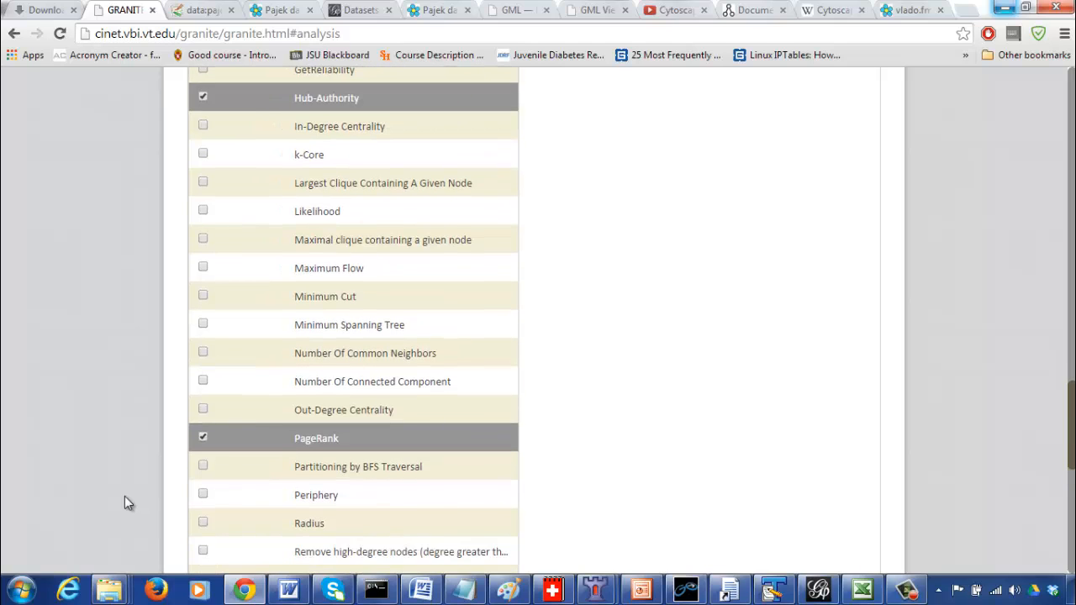
{"action": "scroll", "coordinate": [125, 502], "scroll_direction": "down", "scroll_amount": 2}
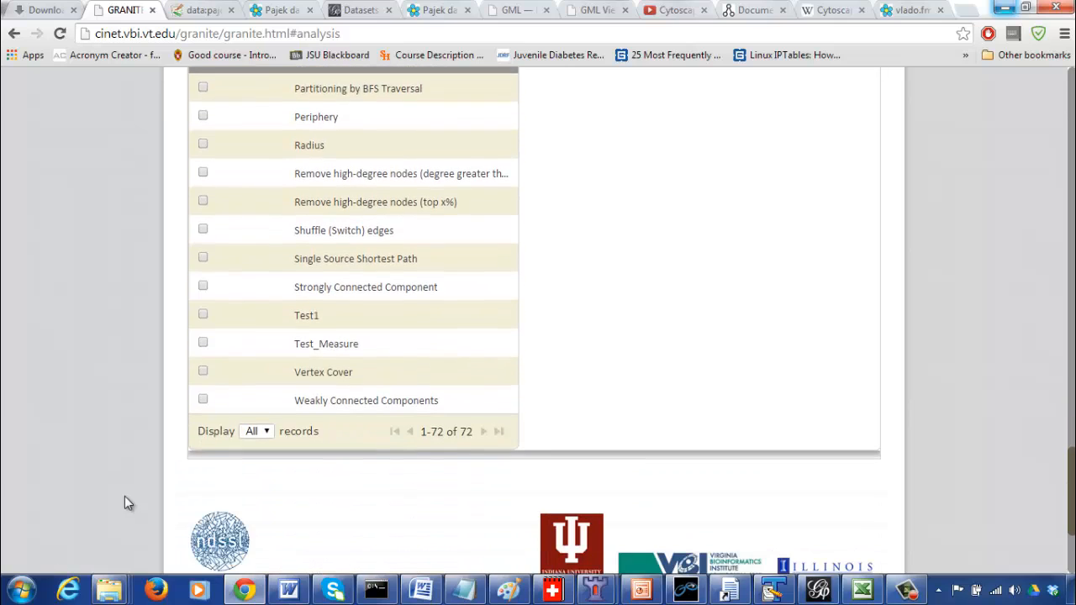
{"action": "scroll", "coordinate": [125, 503], "scroll_direction": "up", "scroll_amount": 14}
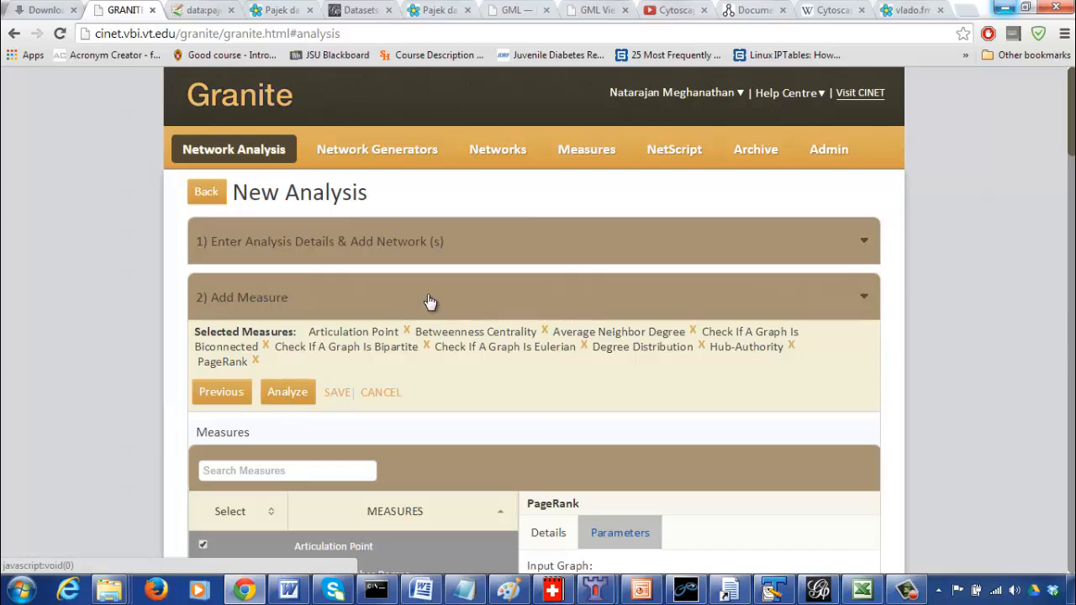
{"action": "left_click", "coordinate": [336, 398]}
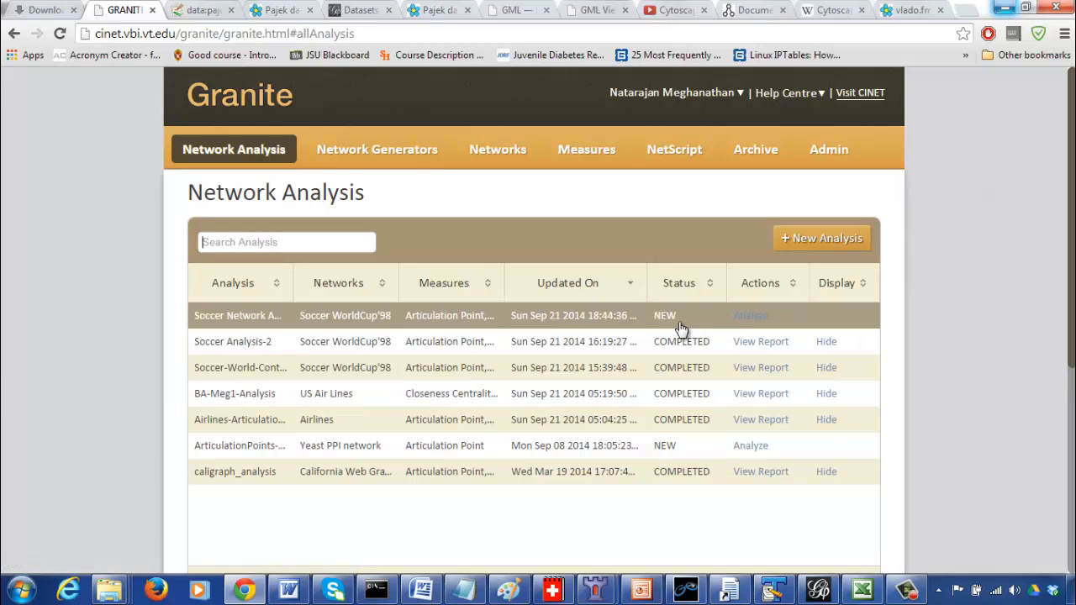
Reopen the saved Soccer Network Analysis v2, keep its network and measures, and start the analysis
{"action": "left_click", "coordinate": [733, 326]}
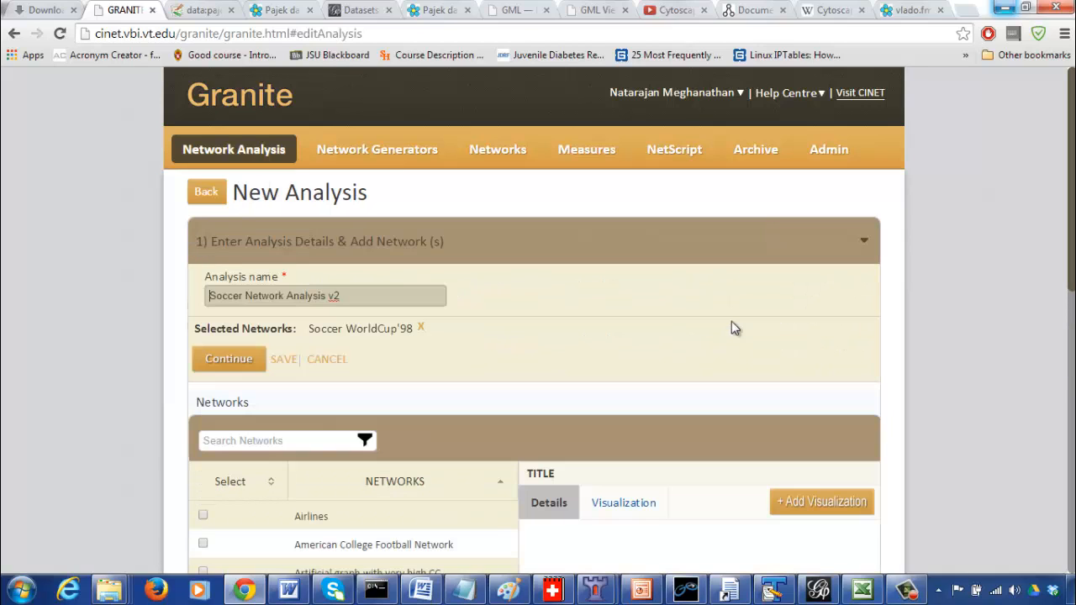
{"action": "left_click", "coordinate": [229, 361]}
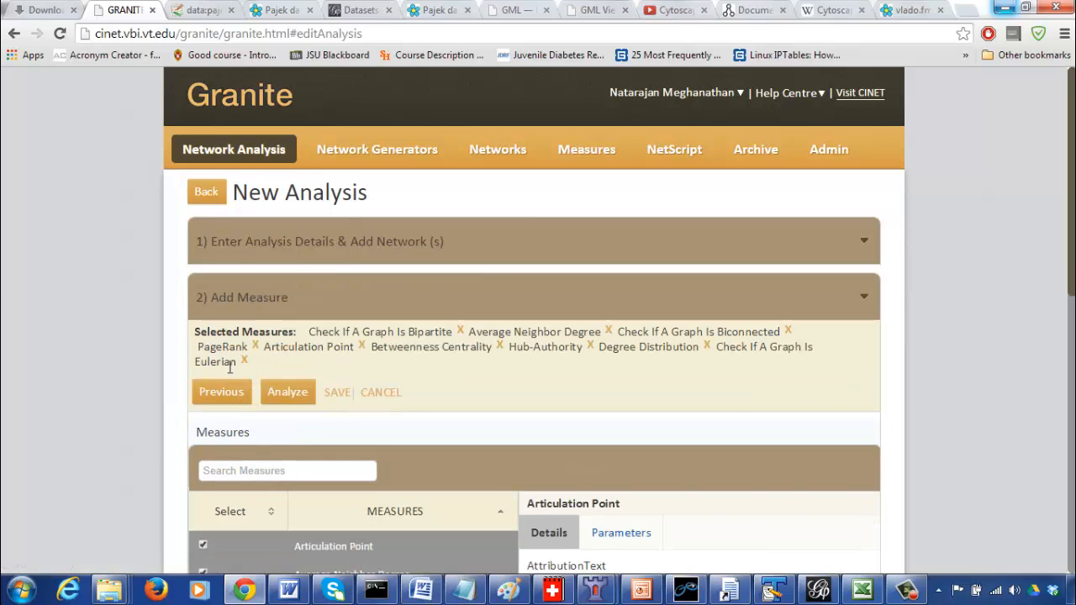
{"action": "left_click", "coordinate": [288, 394]}
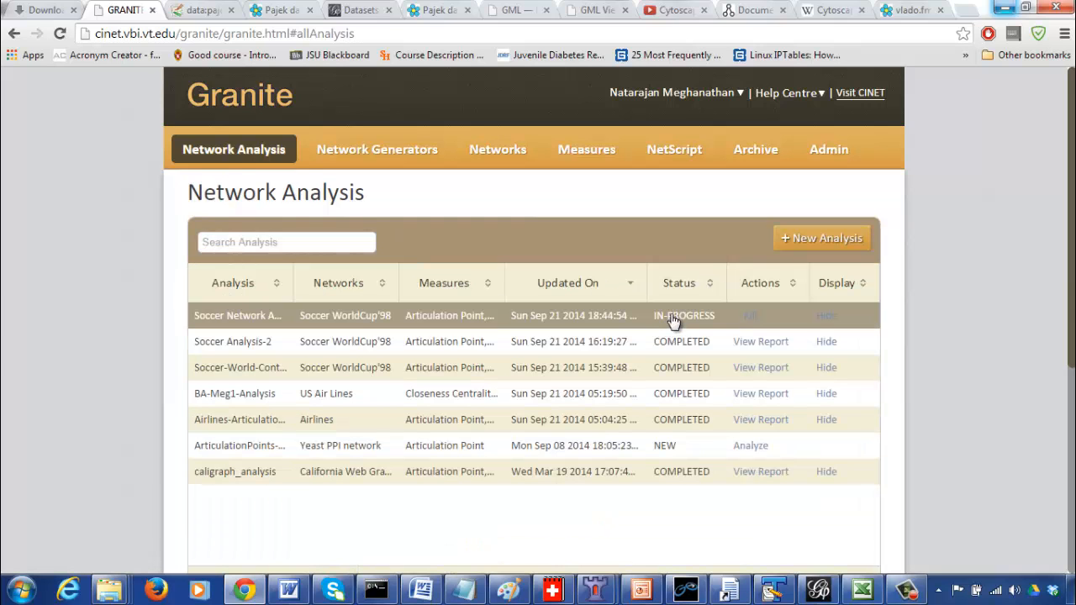
Find Soccer WorldCup'98 in the full list of networks and select it to show its details
{"action": "left_click", "coordinate": [496, 156]}
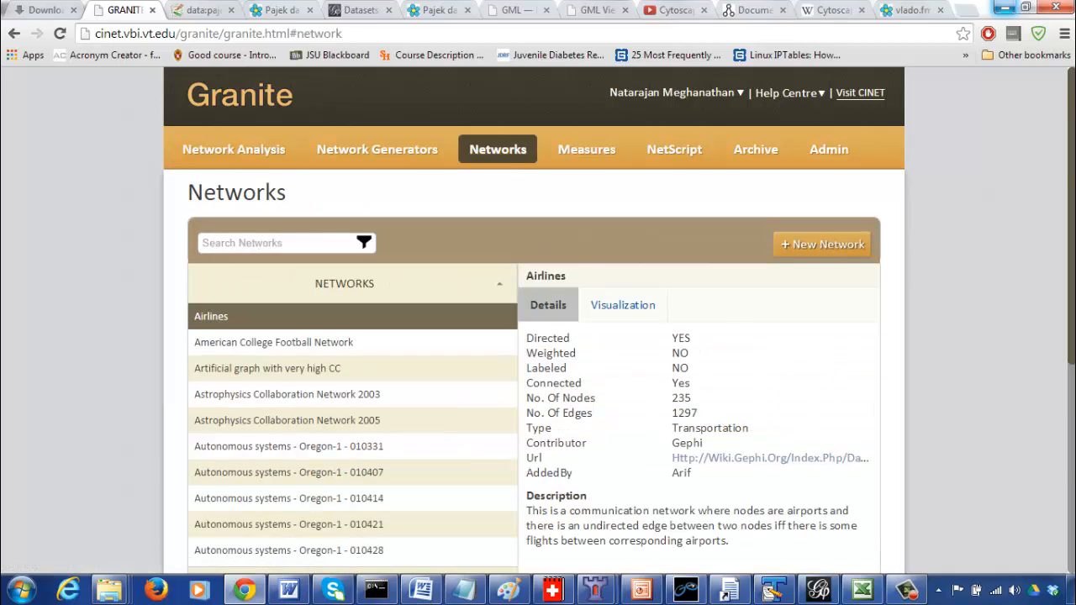
{"action": "scroll", "coordinate": [630, 253], "scroll_direction": "down", "scroll_amount": 2}
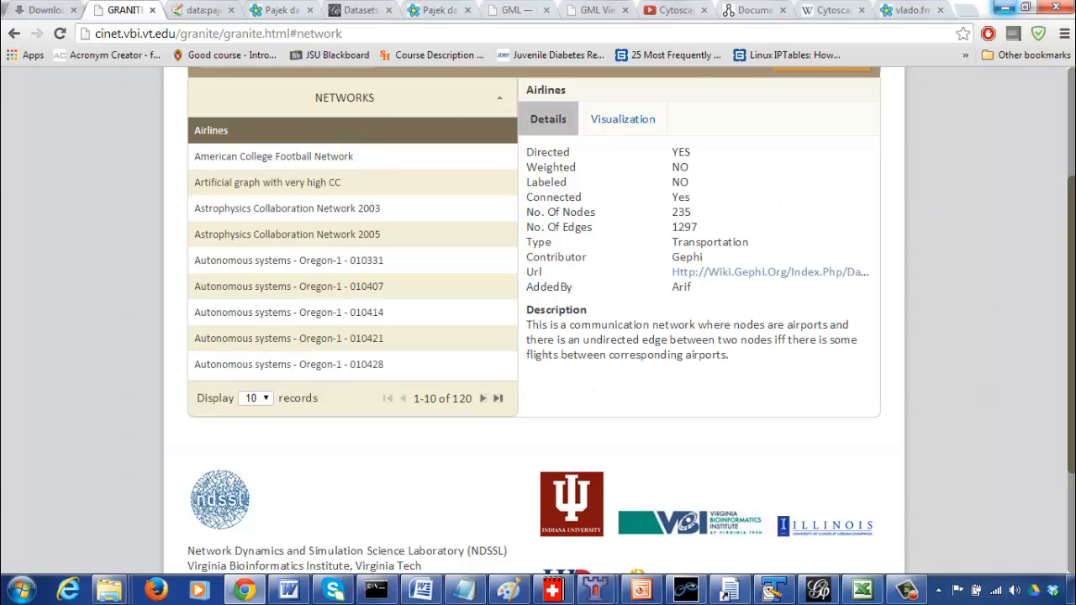
{"action": "scroll", "coordinate": [1074, 288], "scroll_direction": "up", "scroll_amount": 1}
{"action": "scroll", "coordinate": [1074, 288], "scroll_direction": "up", "scroll_amount": 1}
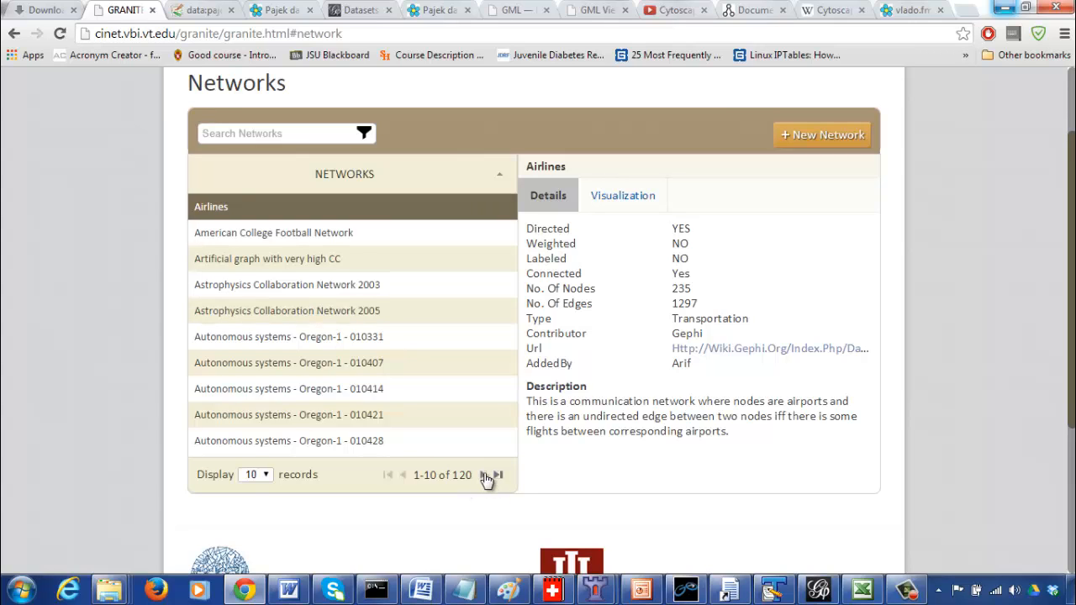
{"action": "left_click", "coordinate": [485, 475]}
{"action": "left_click", "coordinate": [485, 475]}
{"action": "left_click", "coordinate": [485, 475]}
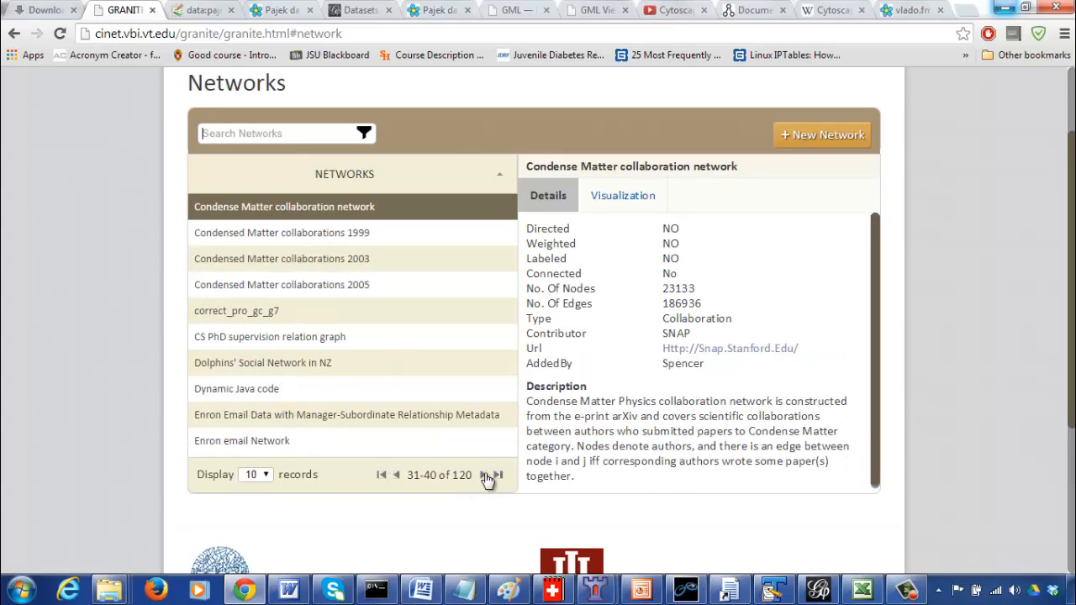
{"action": "left_click", "coordinate": [485, 475]}
{"action": "left_click", "coordinate": [484, 475]}
{"action": "left_click", "coordinate": [485, 475]}
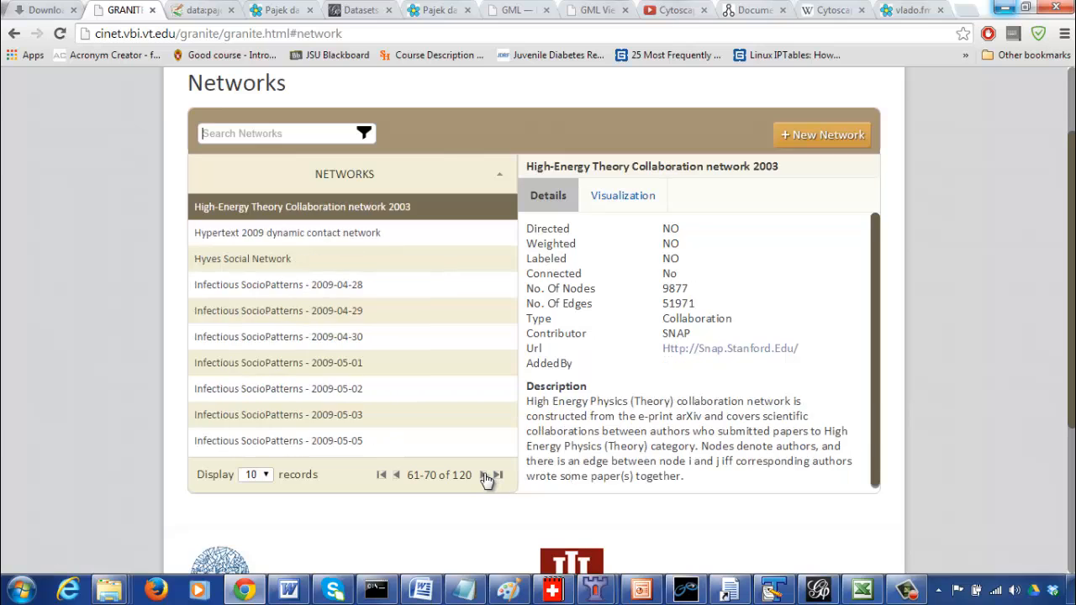
{"action": "left_click", "coordinate": [485, 475]}
{"action": "left_click", "coordinate": [485, 475]}
{"action": "left_click", "coordinate": [485, 475]}
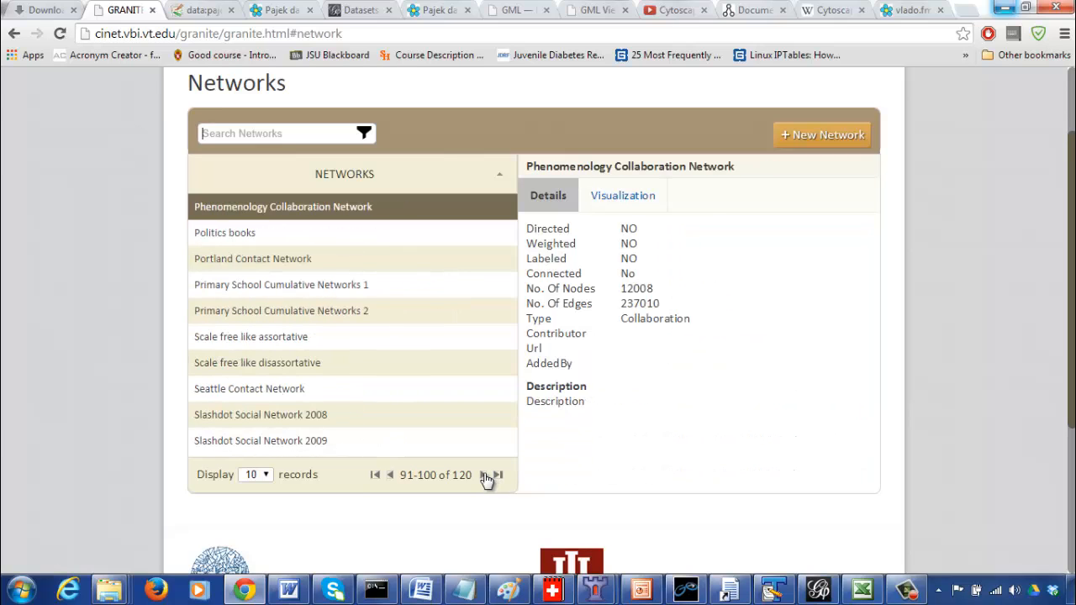
{"action": "left_click", "coordinate": [485, 475]}
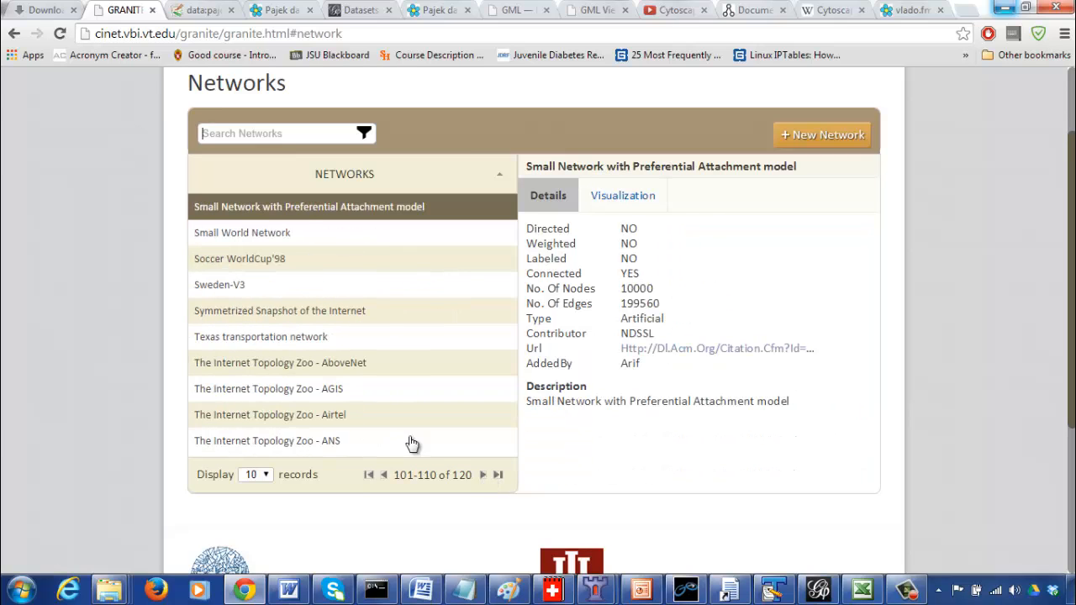
{"action": "left_click", "coordinate": [281, 265]}
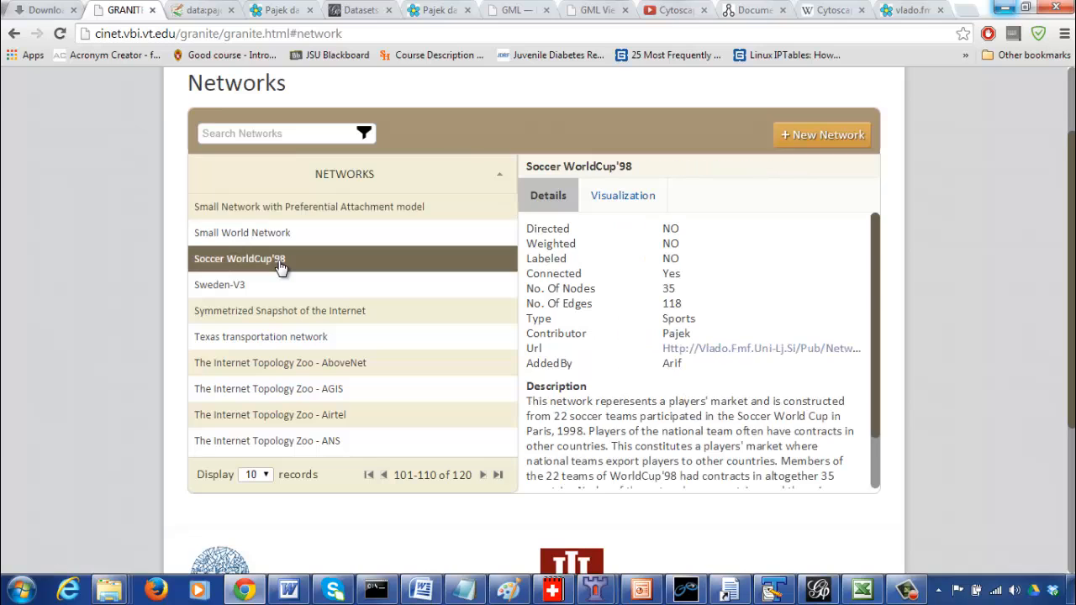
Compare the two existing visualizations of the Soccer WorldCup'98 network, returning to the SoccerAnalysis one
{"action": "left_click", "coordinate": [622, 200]}
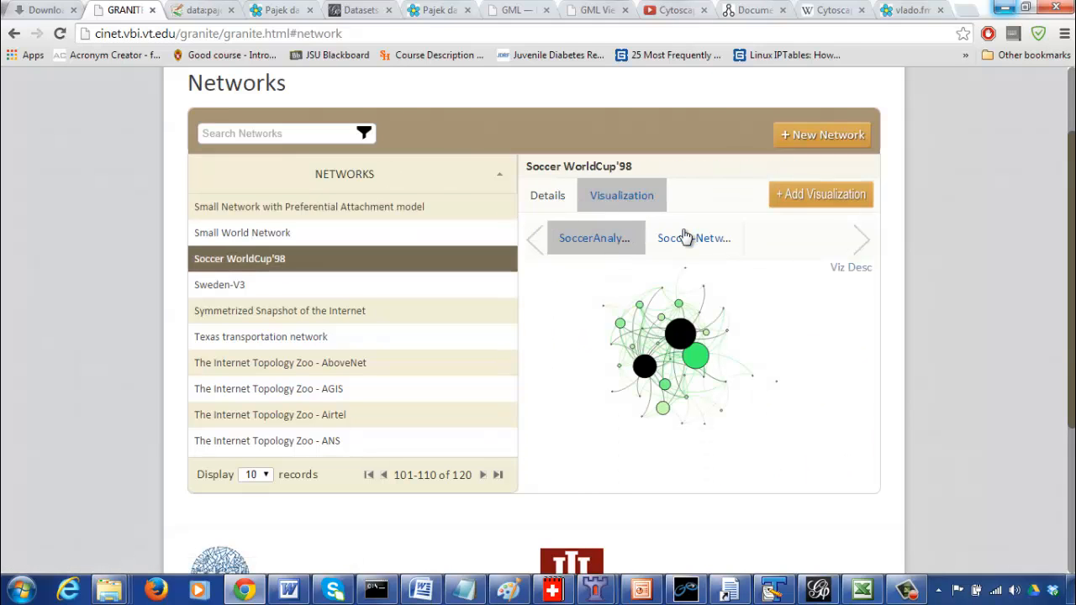
{"action": "left_click", "coordinate": [714, 238]}
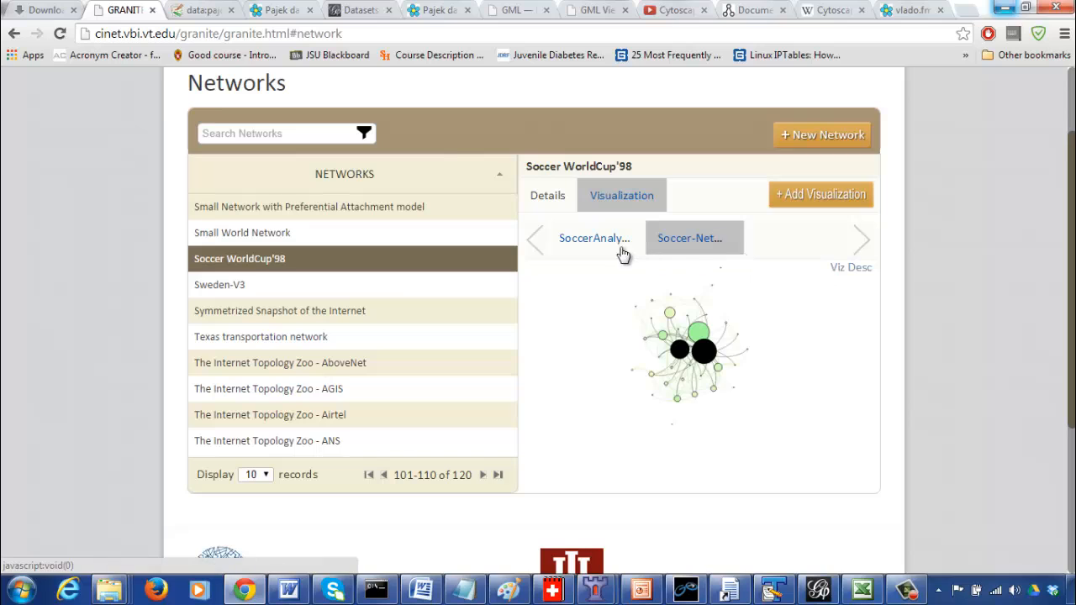
{"action": "left_click", "coordinate": [592, 248]}
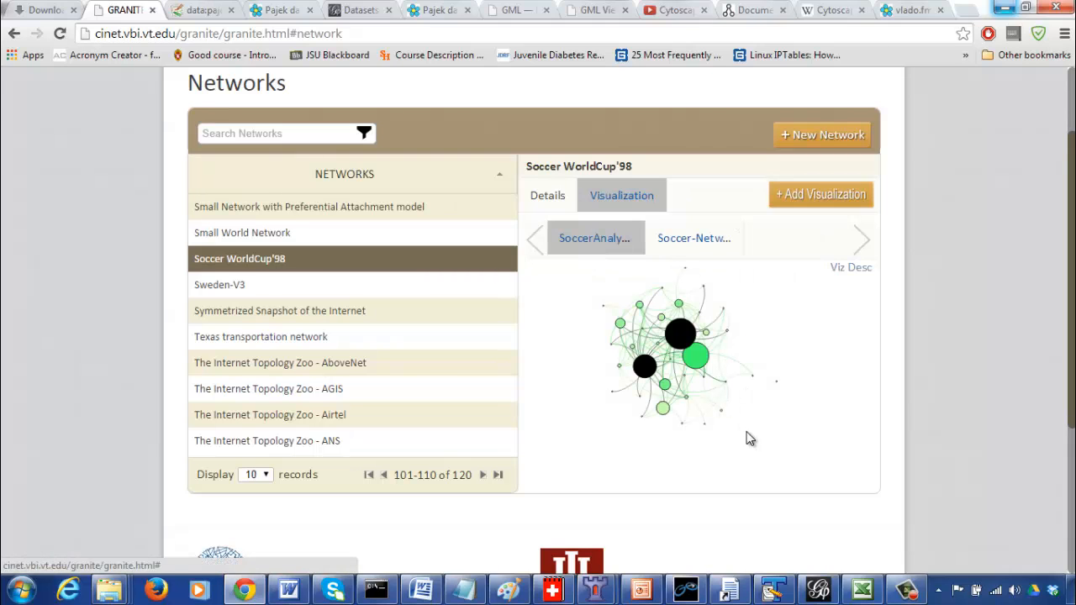
Open the SoccerAnalysis graph in its own window and display the visualization's description of layout, colors and node sizes
{"action": "left_click", "coordinate": [709, 402]}
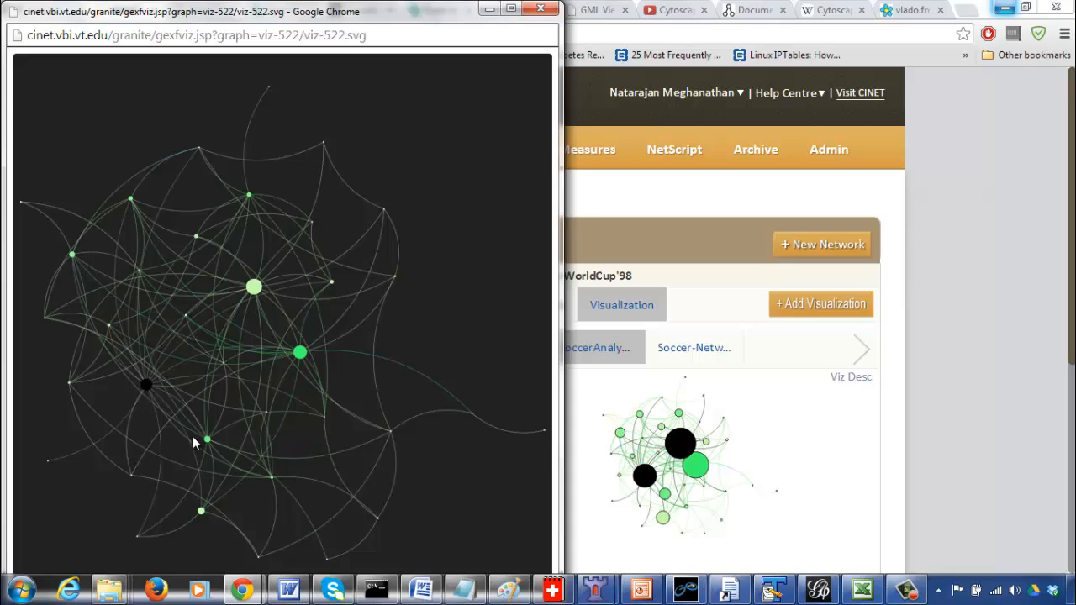
{"action": "left_click", "coordinate": [863, 385]}
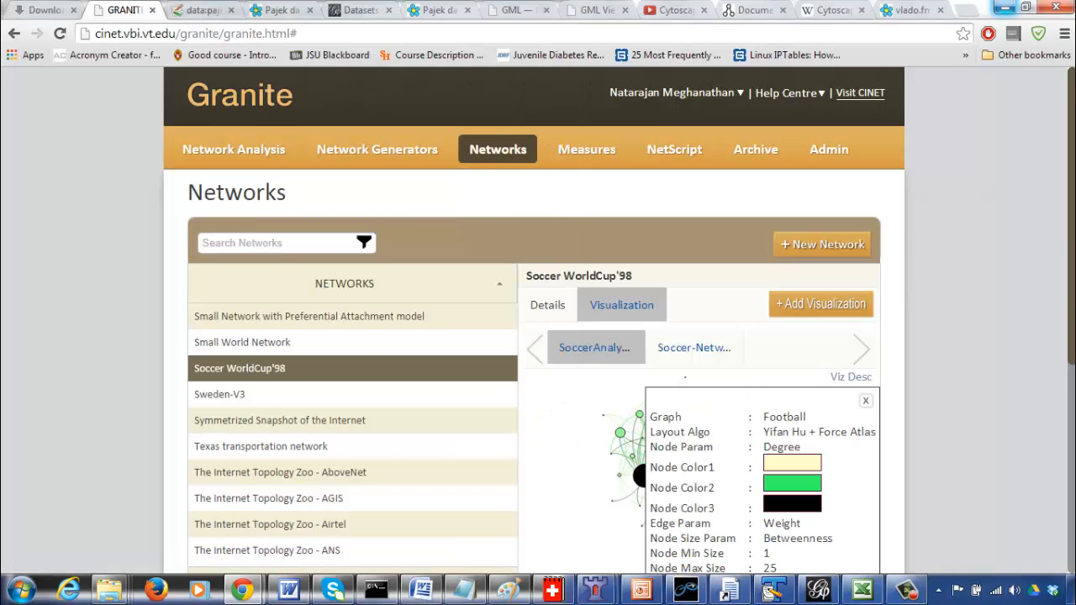
{"action": "scroll", "coordinate": [1072, 425], "scroll_direction": "down", "scroll_amount": 2}
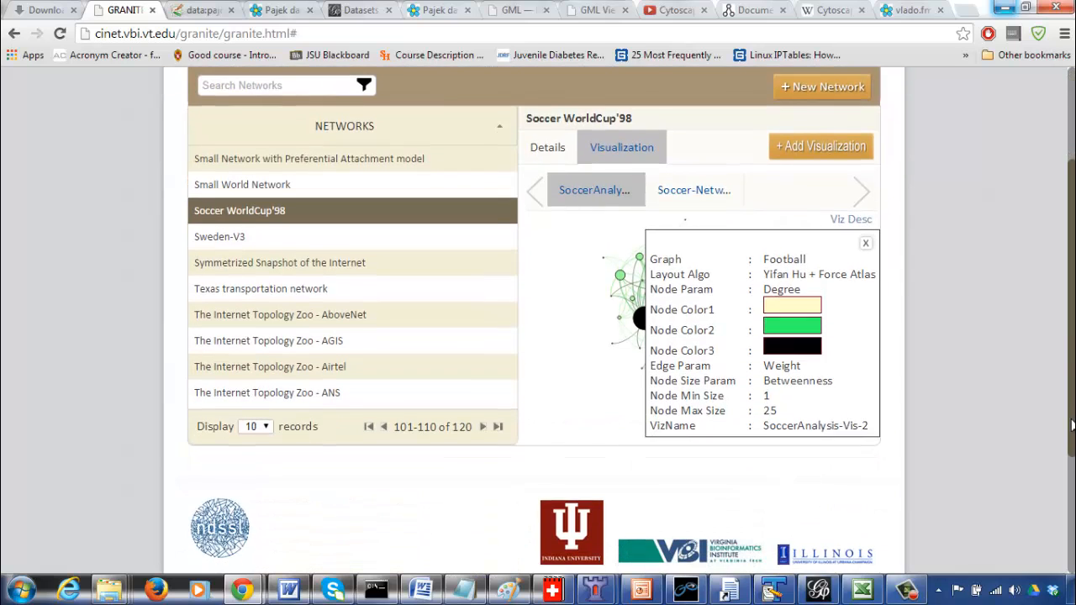
{"action": "scroll", "coordinate": [1071, 425], "scroll_direction": "up", "scroll_amount": 1}
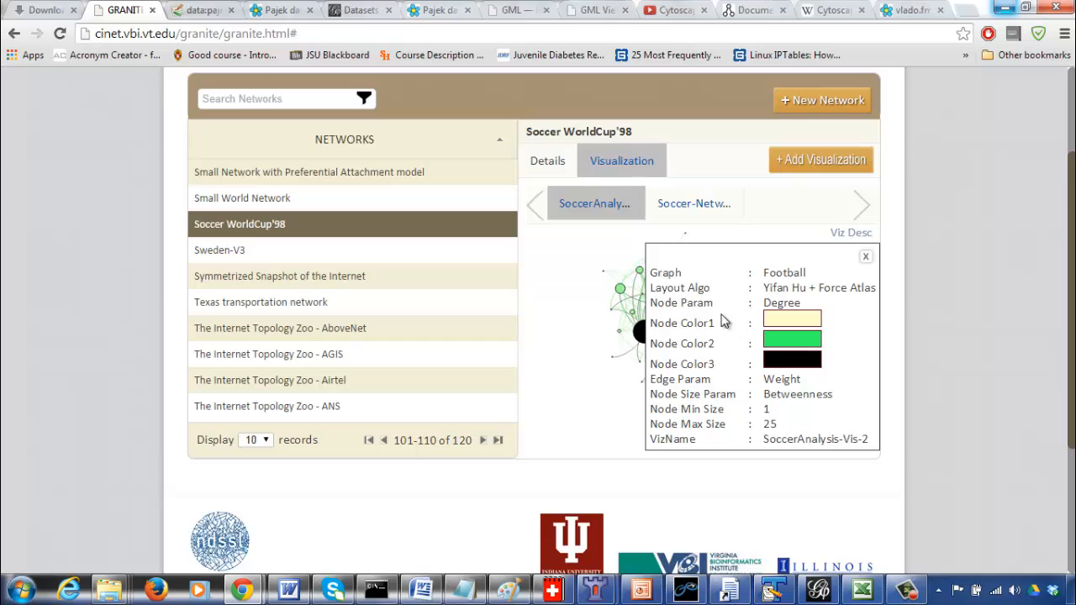
Bring back the enlarged graph window and examine its larger nodes alongside the visualization description
{"action": "mouse_move", "coordinate": [242, 590]}
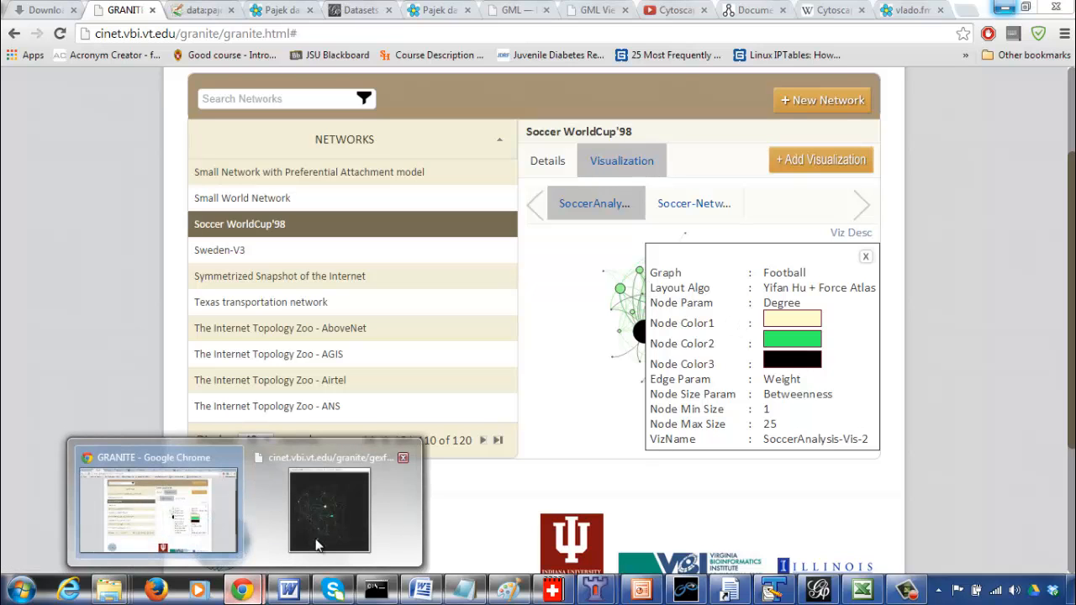
{"action": "left_click", "coordinate": [316, 539]}
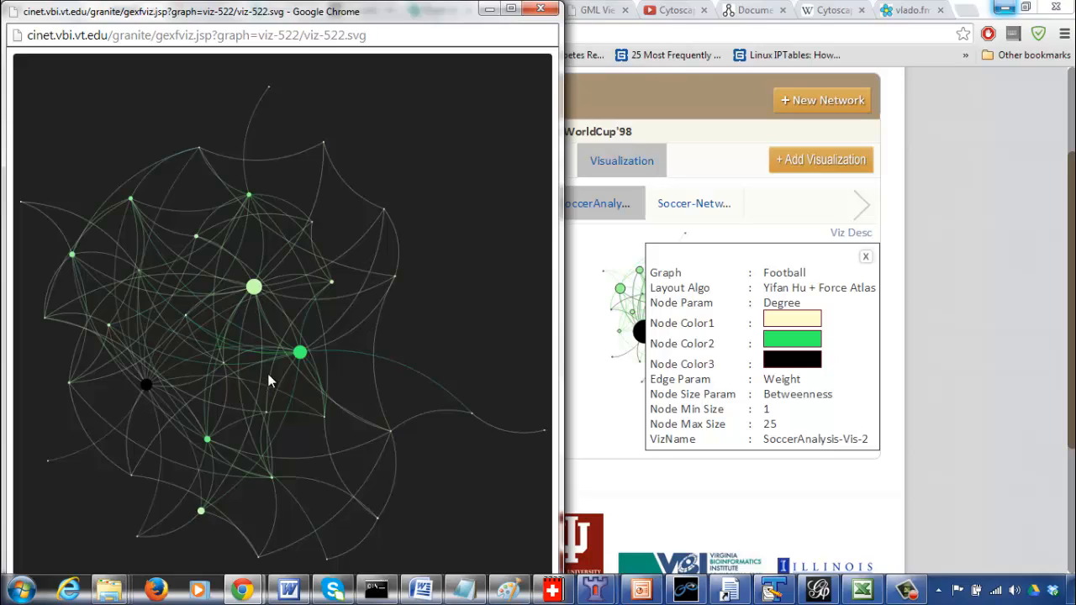
{"action": "mouse_move", "coordinate": [301, 360]}
{"action": "mouse_move", "coordinate": [262, 289]}
{"action": "mouse_move", "coordinate": [257, 291]}
{"action": "left_click", "coordinate": [956, 200]}
Add a visualization named Soccer-Network-Degree to the network, using the Yifan Hu + Force Atlas layout algorithm
{"action": "left_click", "coordinate": [844, 164]}
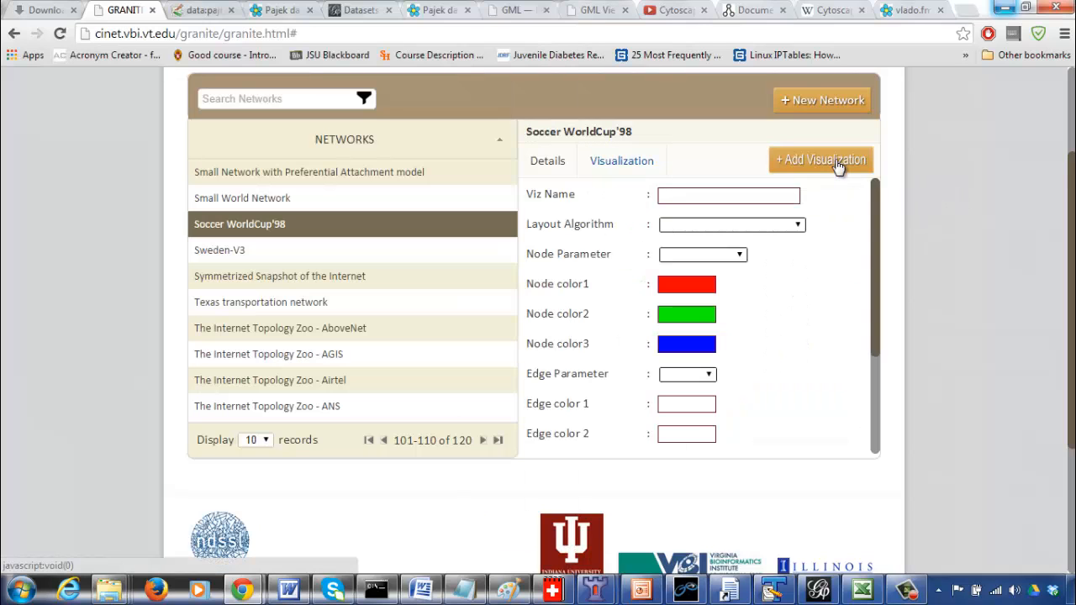
{"action": "left_click", "coordinate": [752, 198]}
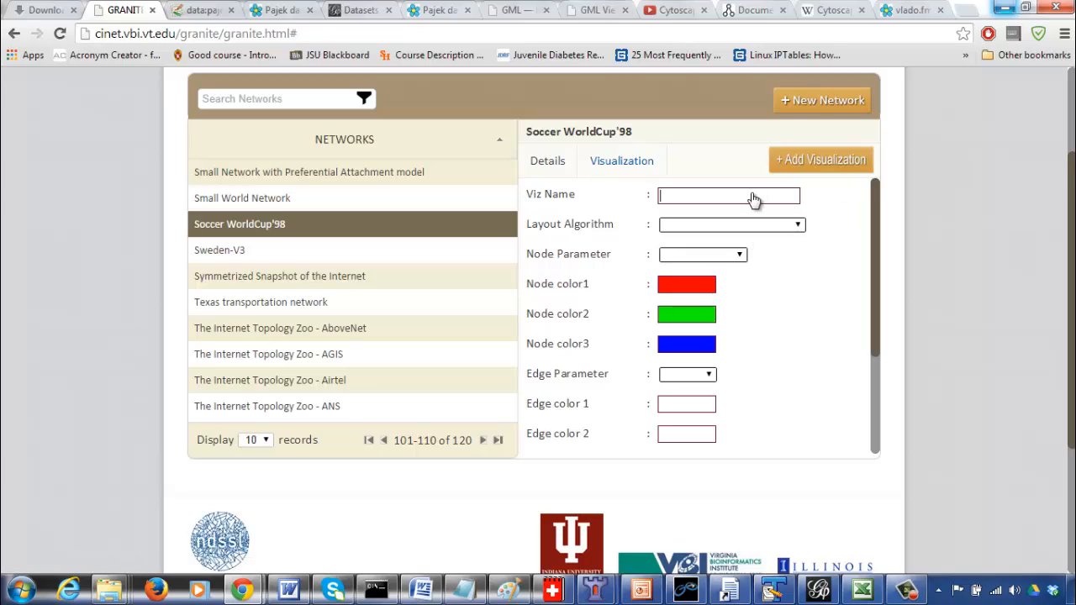
{"action": "type", "text": "Soccer-Network-Degree"}
{"action": "left_click", "coordinate": [778, 225]}
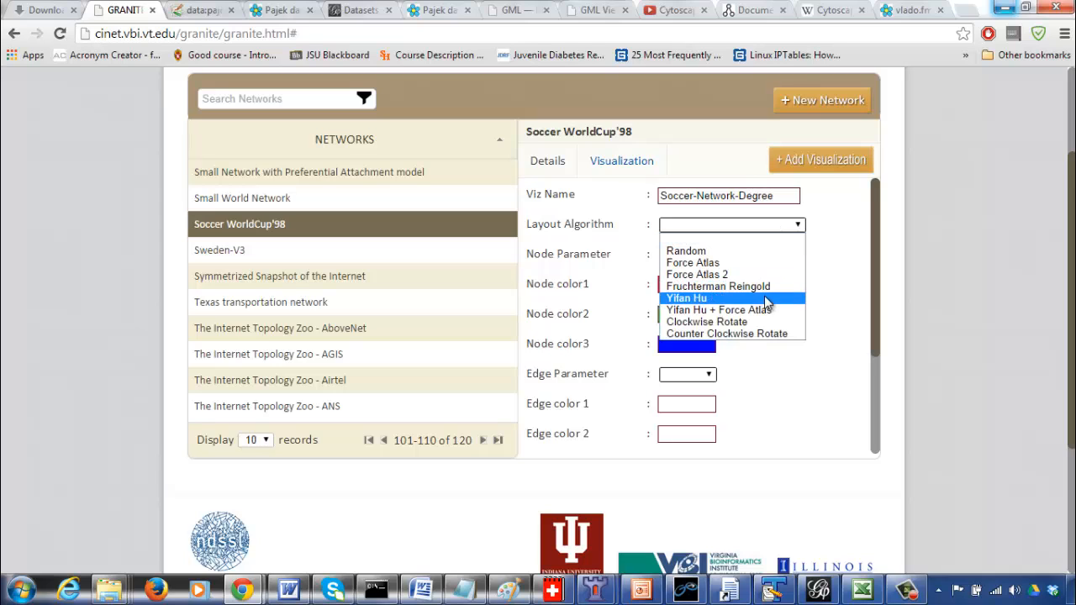
{"action": "left_click", "coordinate": [766, 310]}
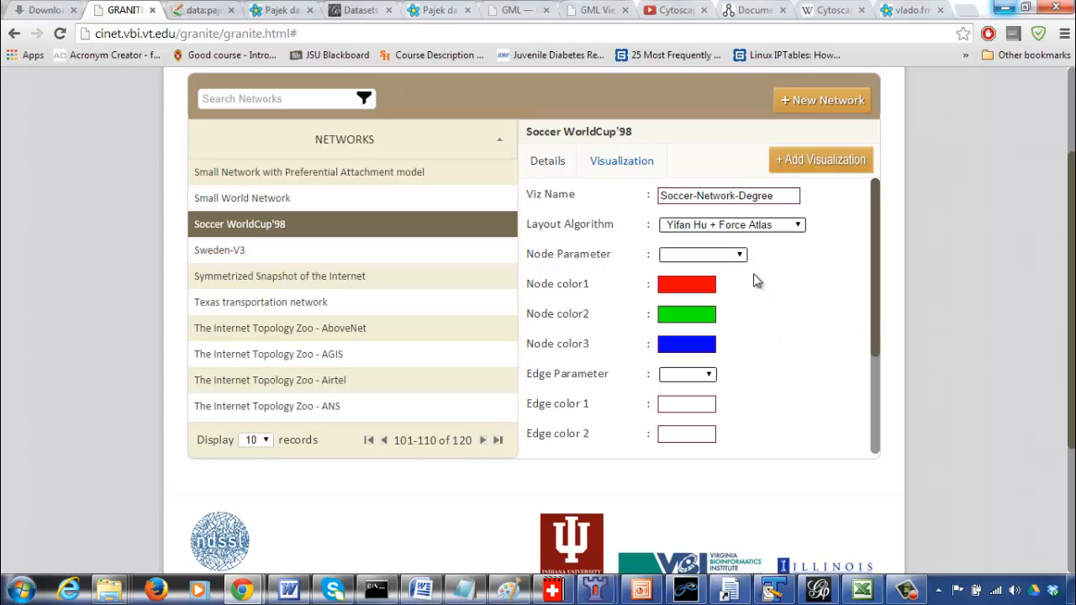
Size the nodes by Degree with a maximum size of 25 and generate the visualization
{"action": "scroll", "coordinate": [874, 319], "scroll_direction": "down", "scroll_amount": 2}
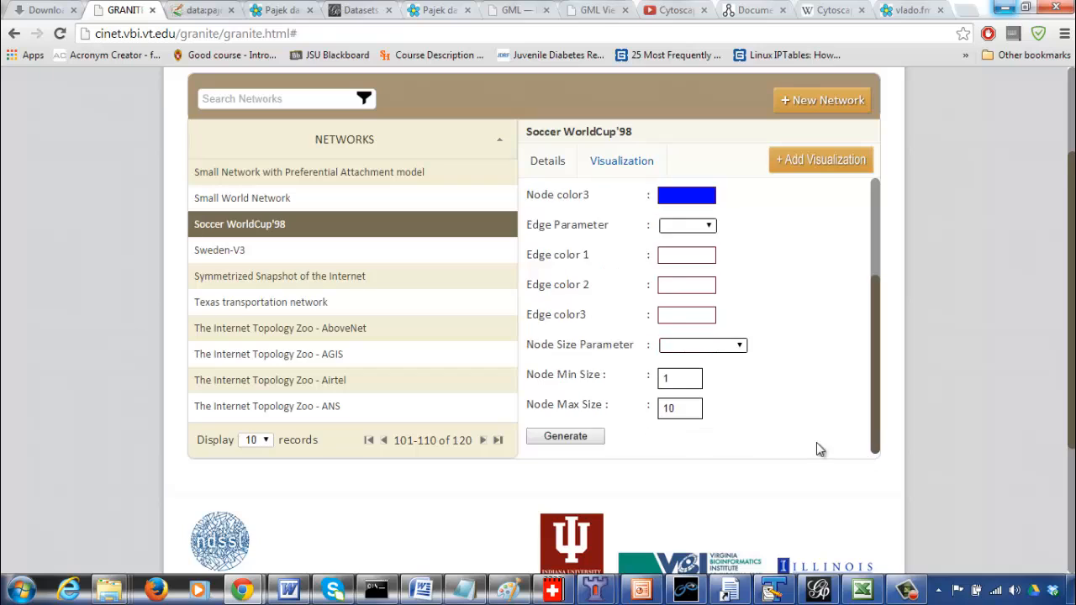
{"action": "left_click", "coordinate": [696, 352]}
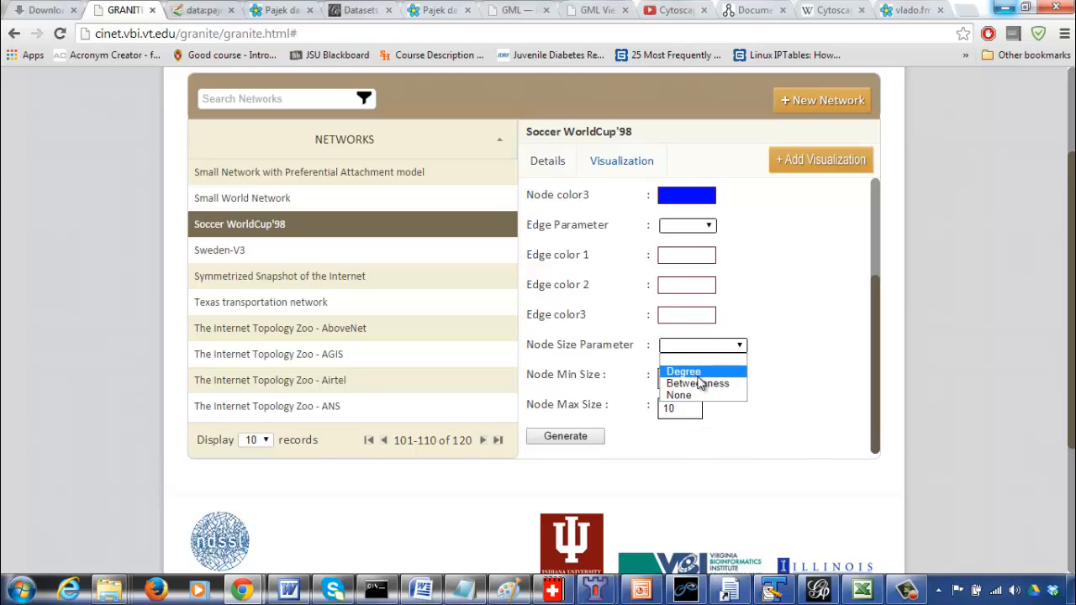
{"action": "left_click", "coordinate": [685, 371]}
{"action": "left_click_drag", "start_coordinate": [676, 410], "coordinate": [644, 409]}
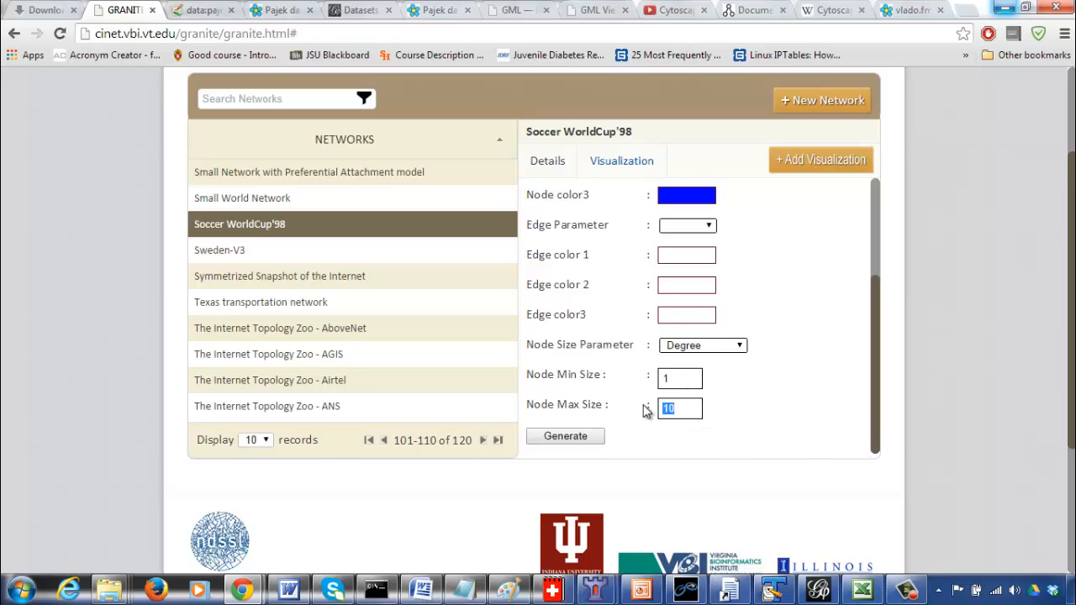
{"action": "type", "text": "25"}
{"action": "left_click", "coordinate": [565, 438]}
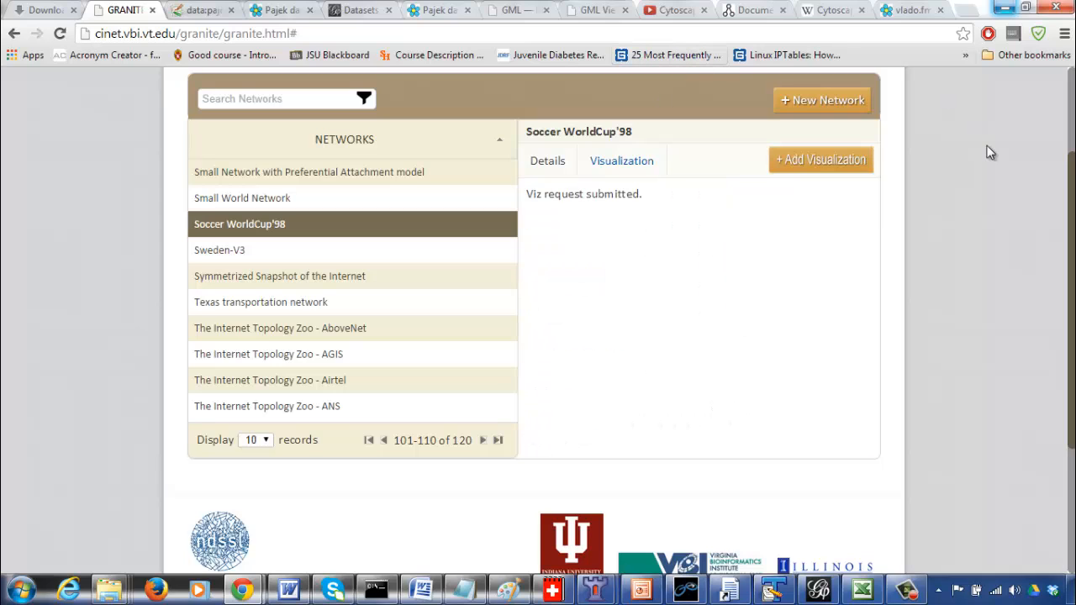
Return to the network analyses and open the report of the newest Soccer WorldCup'98 analysis
{"action": "scroll", "coordinate": [991, 155], "scroll_direction": "up", "scroll_amount": 2}
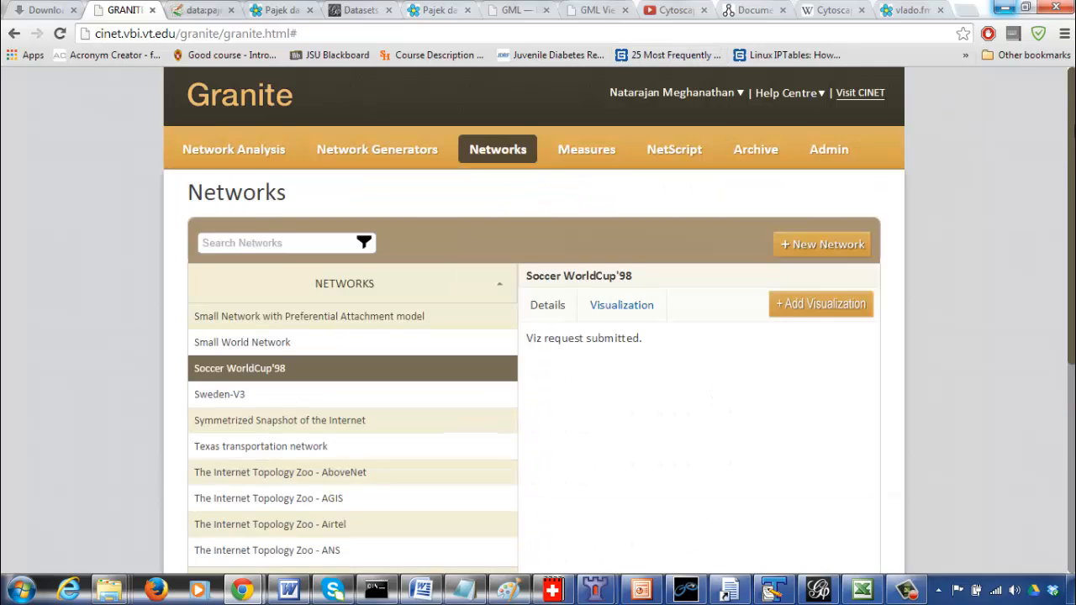
{"action": "left_click", "coordinate": [244, 152]}
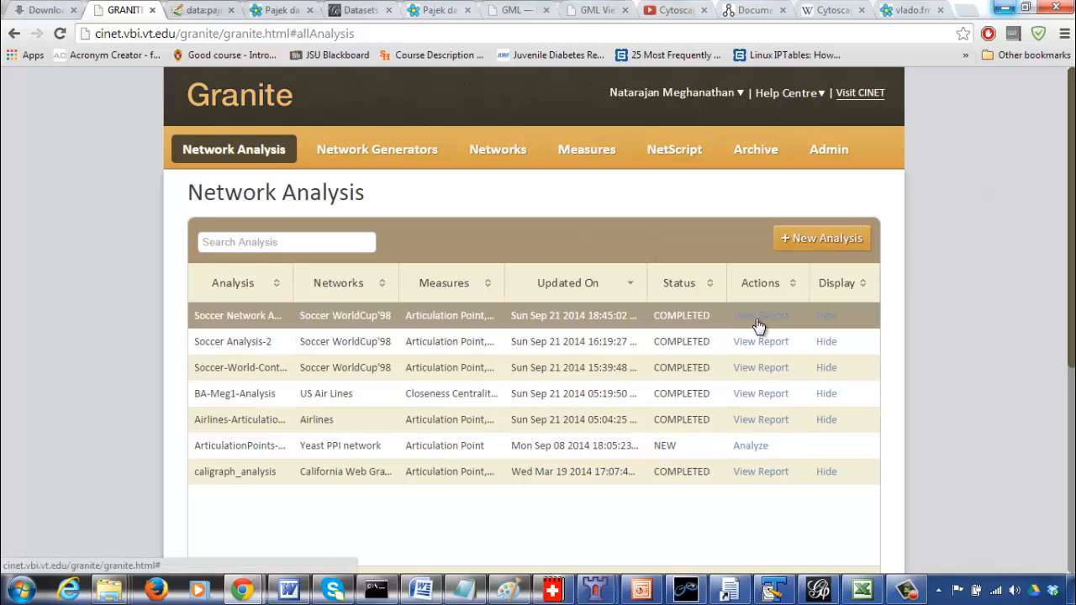
{"action": "left_click", "coordinate": [757, 326]}
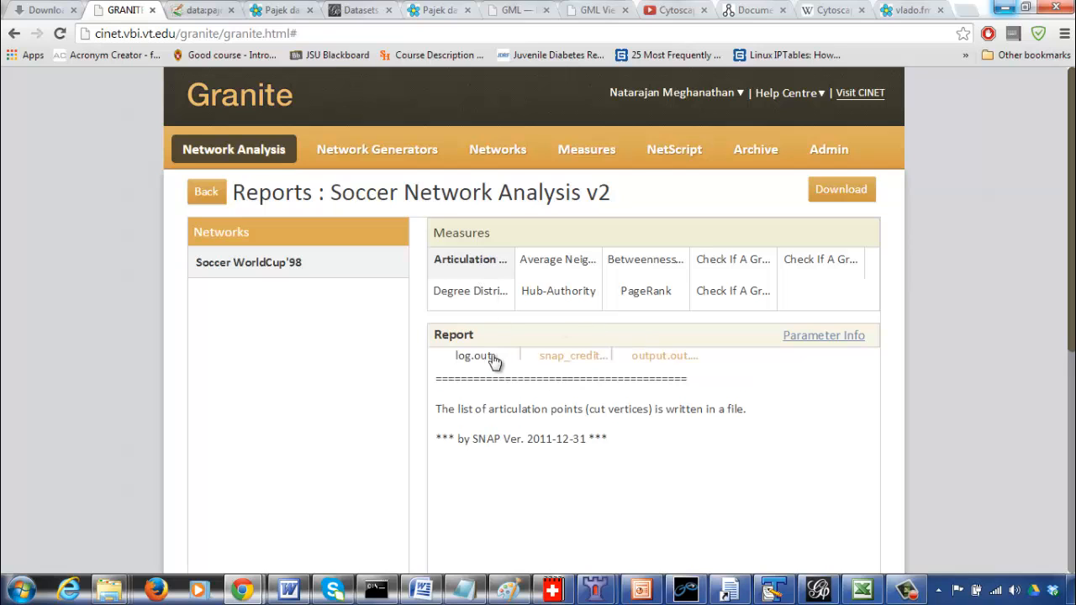
Read the output files of the Articulation Points and Average Neighbor Degree measures in the report
{"action": "left_click", "coordinate": [646, 364]}
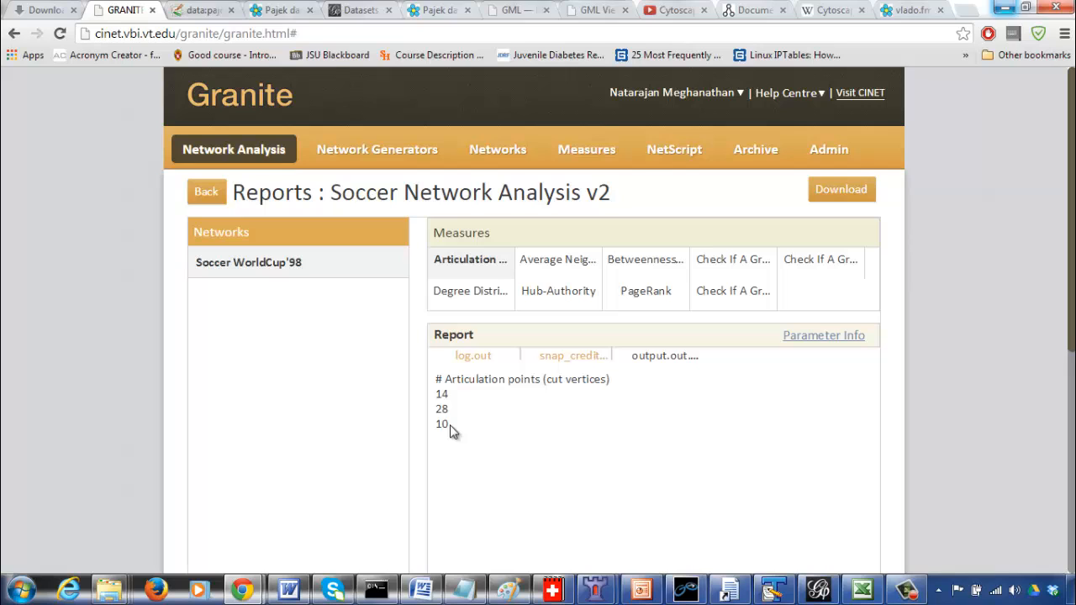
{"action": "left_click", "coordinate": [569, 272]}
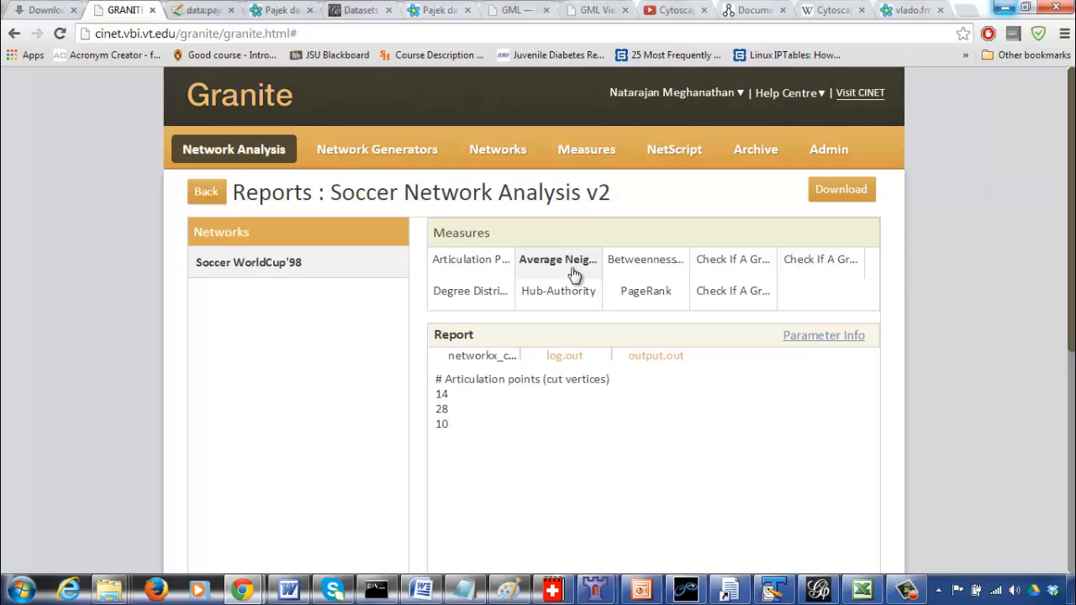
{"action": "left_click", "coordinate": [649, 361]}
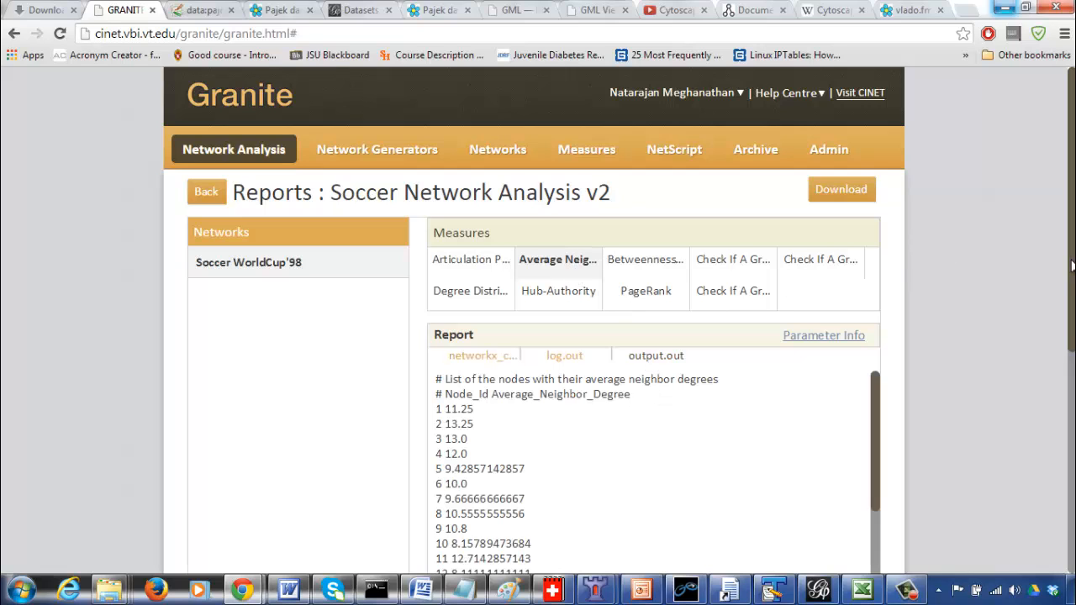
{"action": "left_click_drag", "start_coordinate": [1070, 341], "coordinate": [1069, 420]}
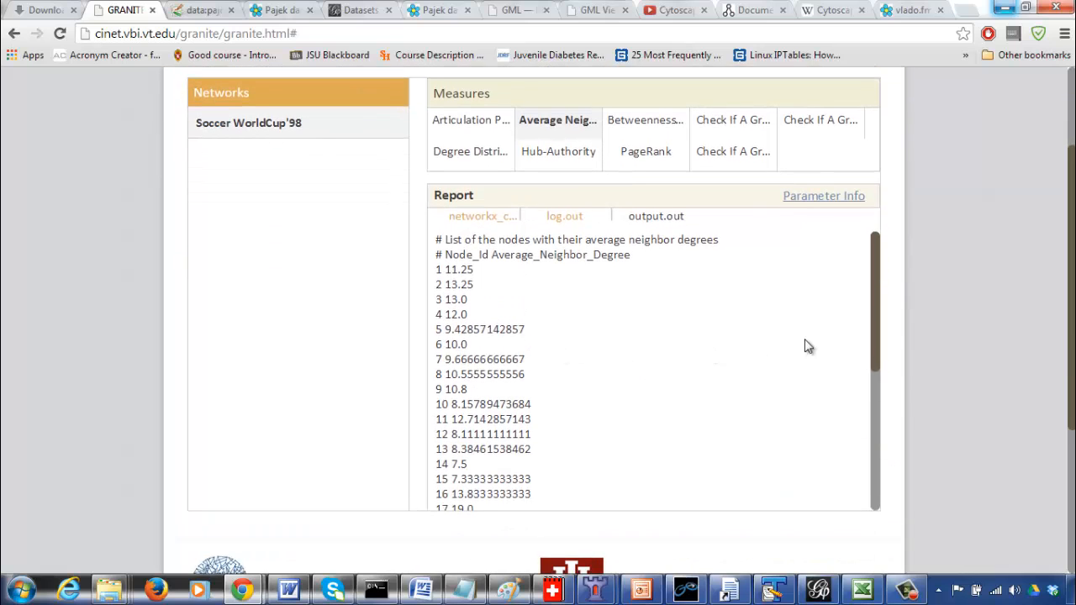
{"action": "left_click_drag", "start_coordinate": [874, 328], "coordinate": [865, 277]}
Go through the Degree Distribution report files: the node degrees, the log, the share of nodes per degree and the credits
{"action": "left_click", "coordinate": [473, 162]}
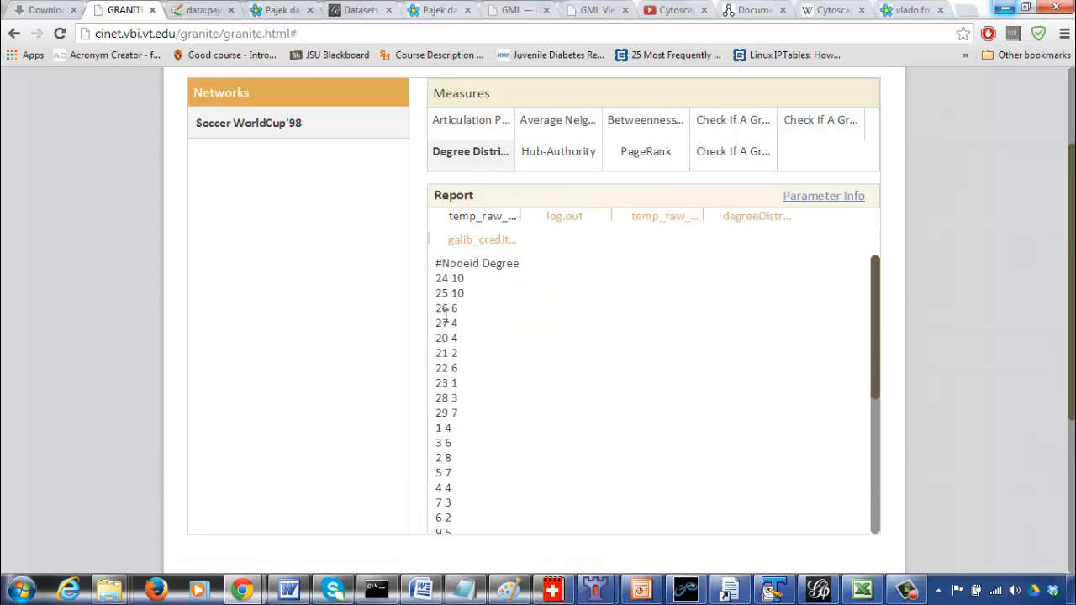
{"action": "left_click", "coordinate": [569, 217]}
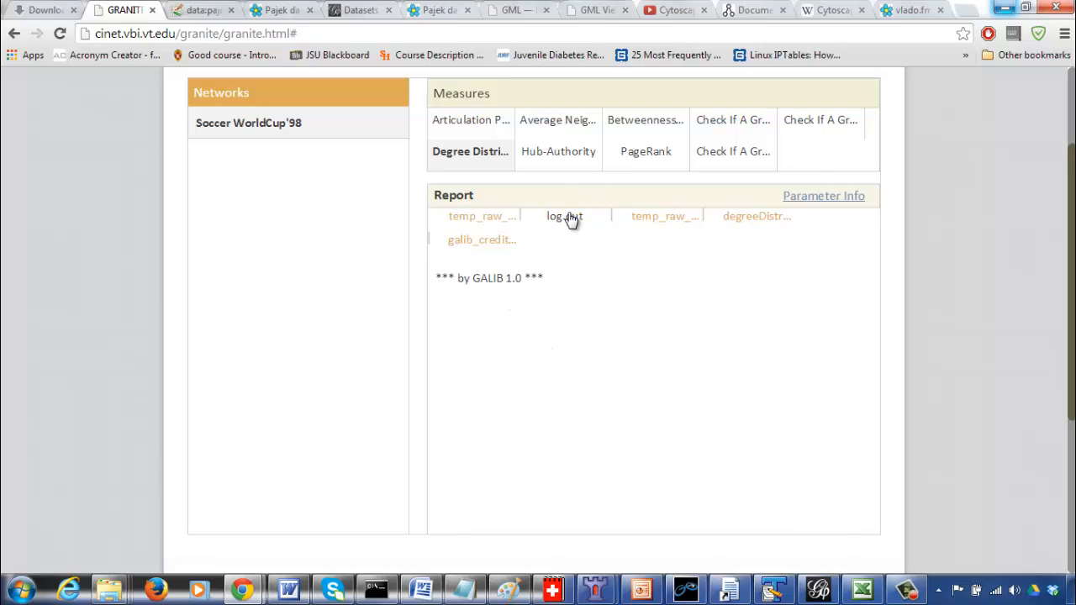
{"action": "left_click", "coordinate": [690, 218]}
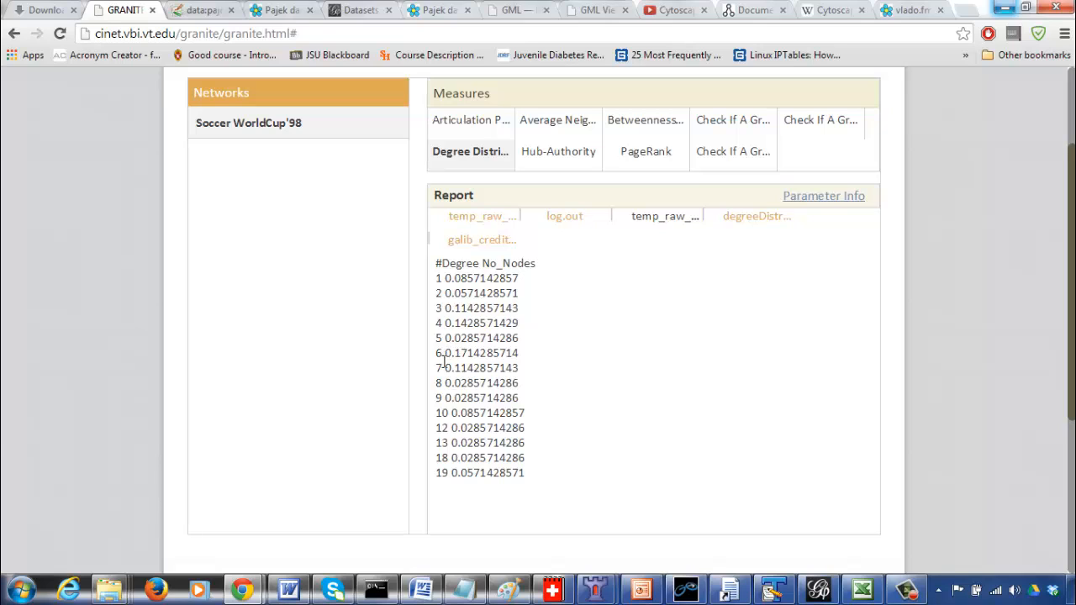
{"action": "left_click_drag", "start_coordinate": [437, 324], "coordinate": [435, 361]}
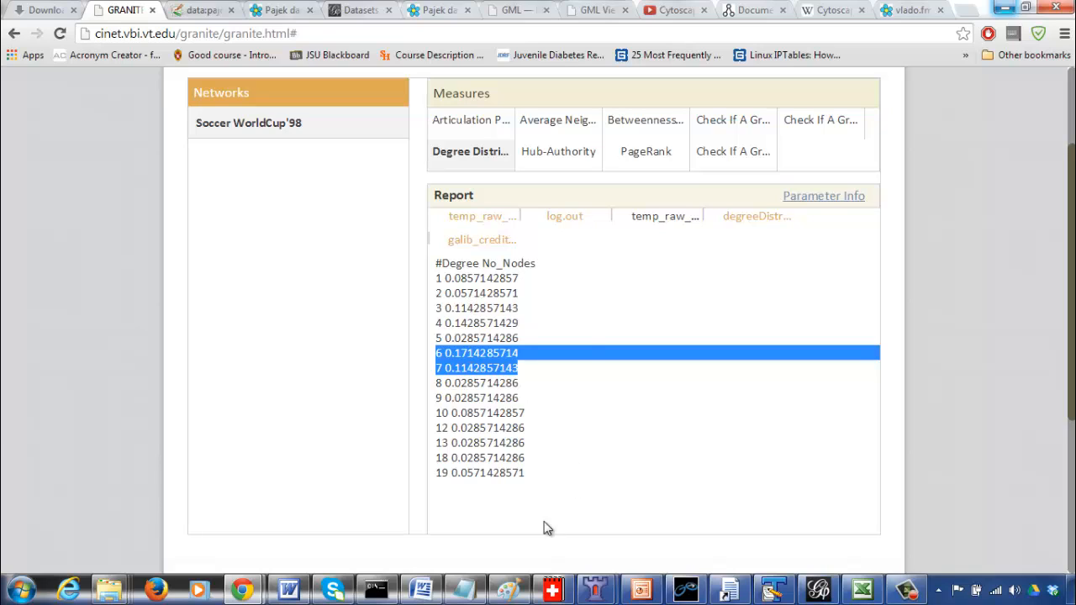
{"action": "left_click", "coordinate": [481, 242]}
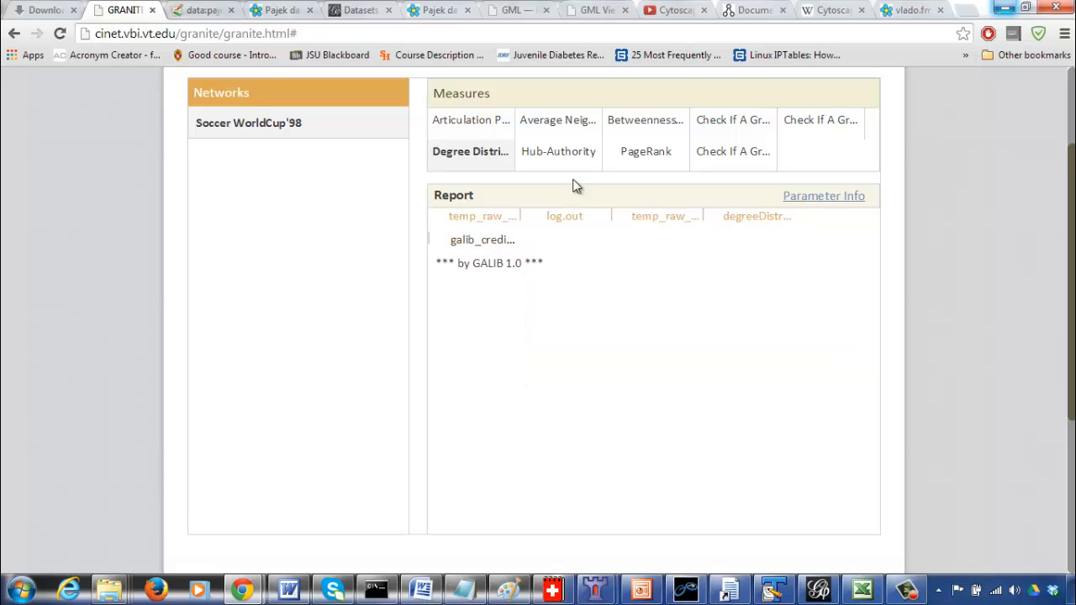
Read the log.out results of the three Check If A Graph measures, including the biconnected and bipartite checks
{"action": "left_click", "coordinate": [714, 130]}
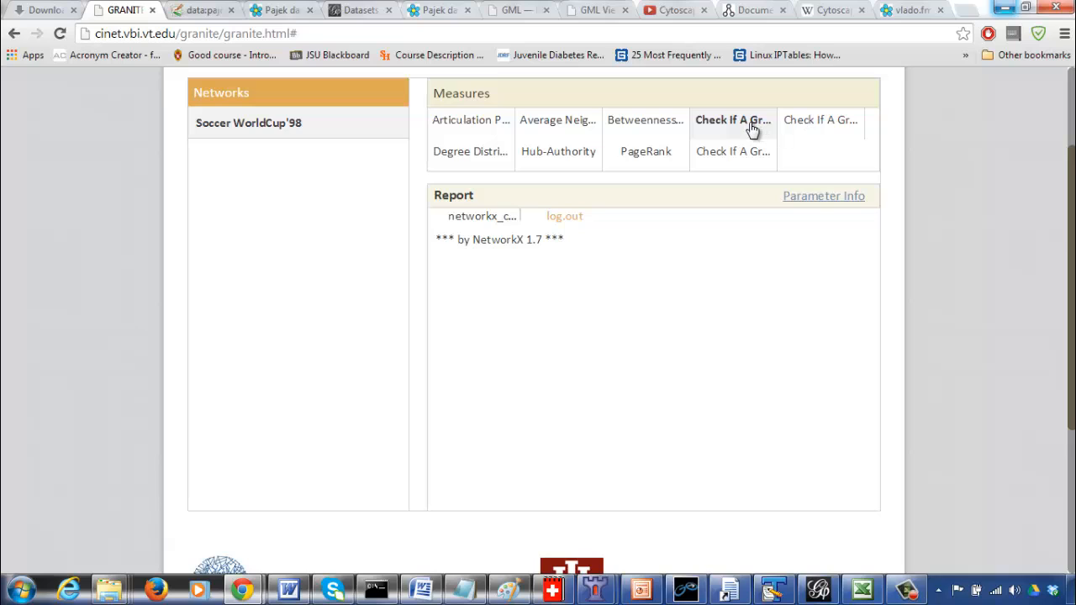
{"action": "left_click", "coordinate": [571, 217]}
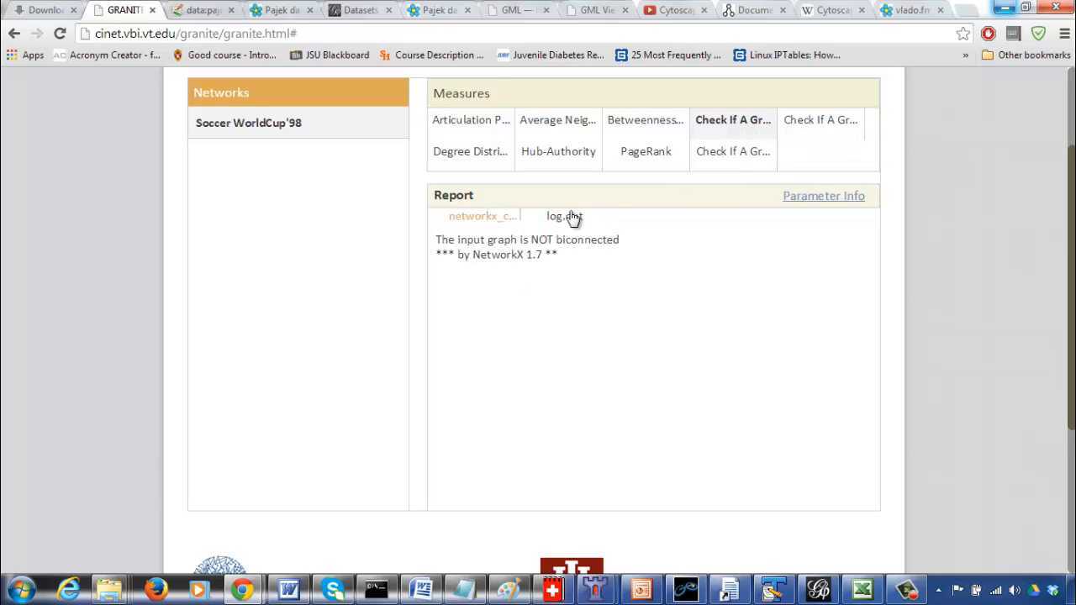
{"action": "left_click", "coordinate": [813, 133]}
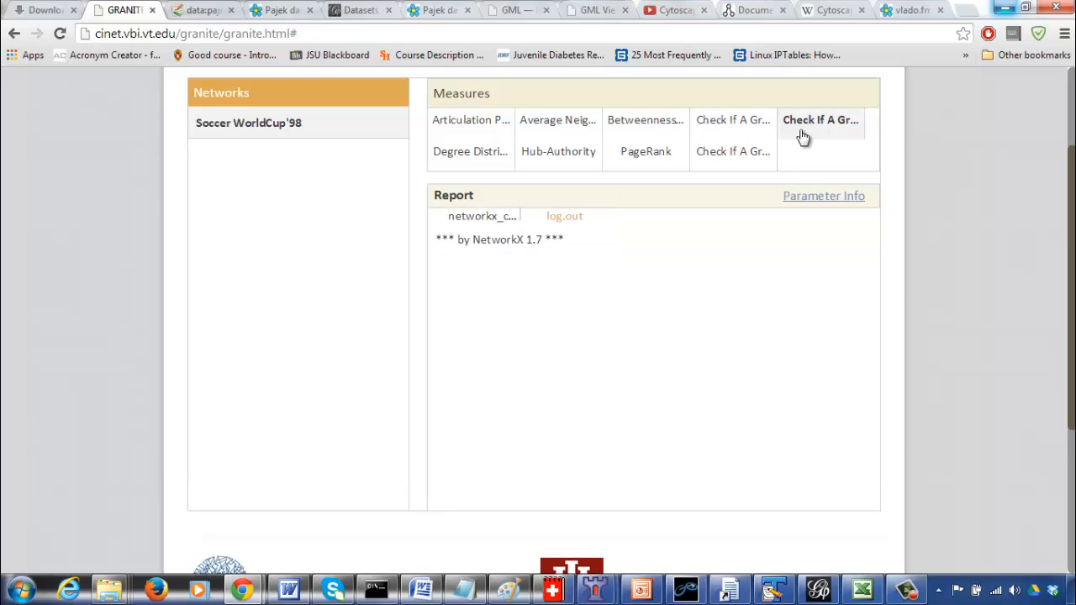
{"action": "left_click", "coordinate": [562, 219]}
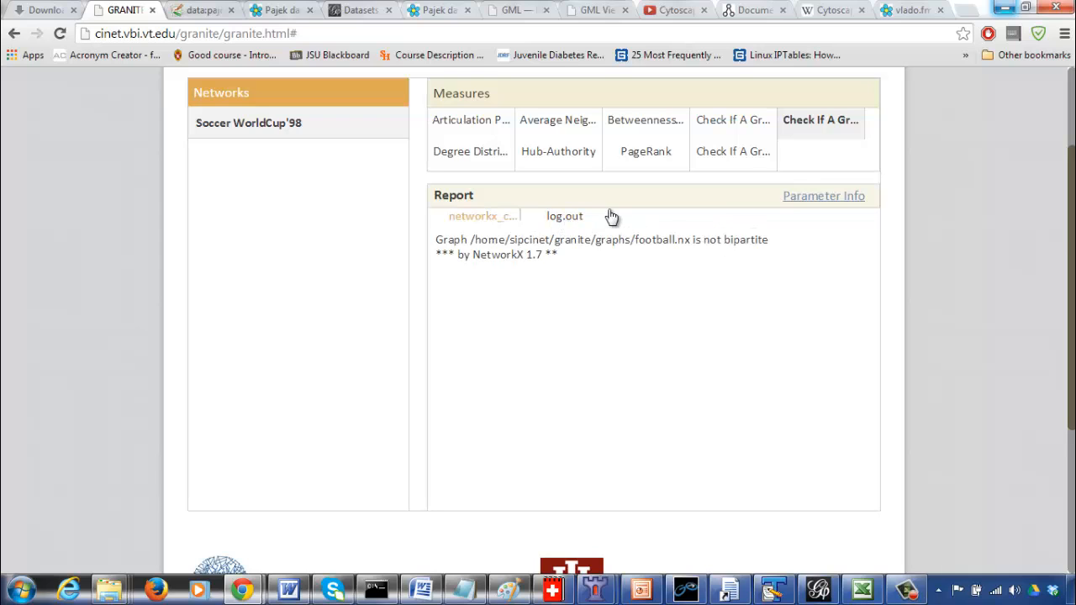
{"action": "left_click", "coordinate": [745, 167]}
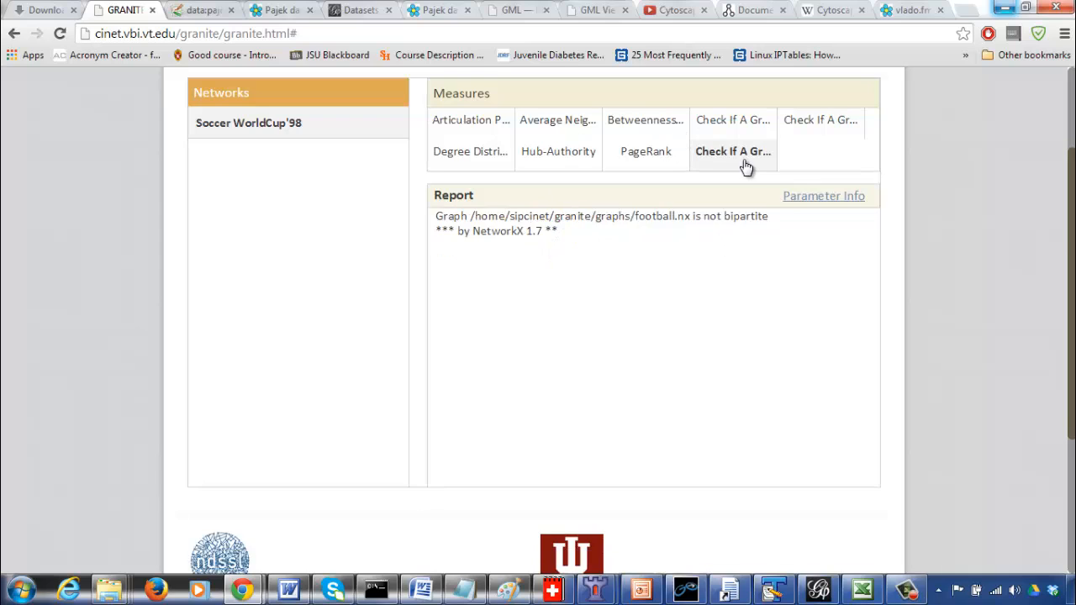
{"action": "left_click", "coordinate": [567, 220]}
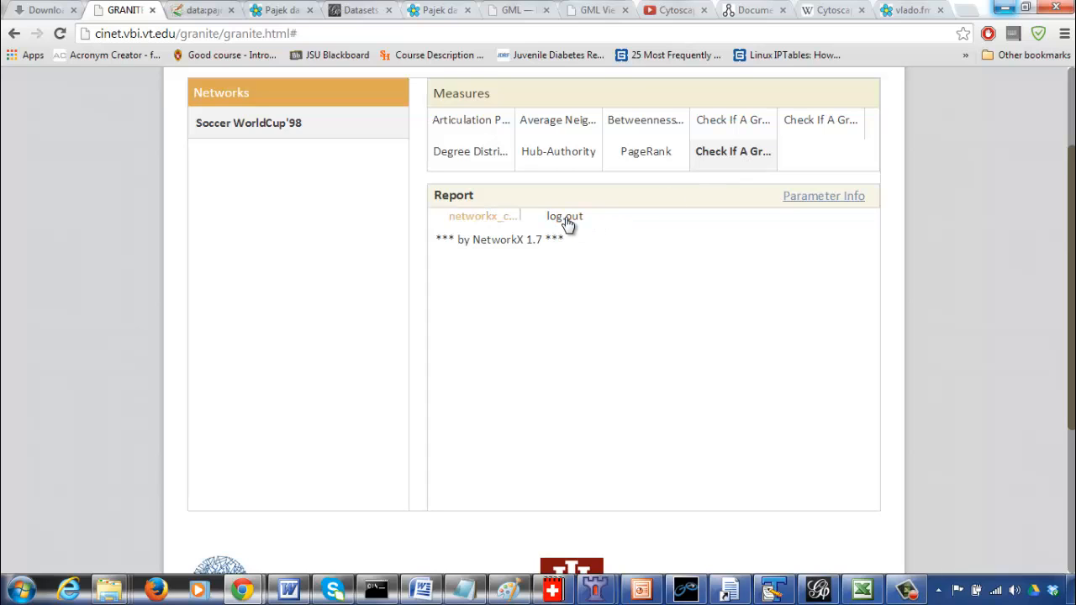
Examine the output.out scores of the Hub-Authority and PageRank measures
{"action": "left_click", "coordinate": [561, 160]}
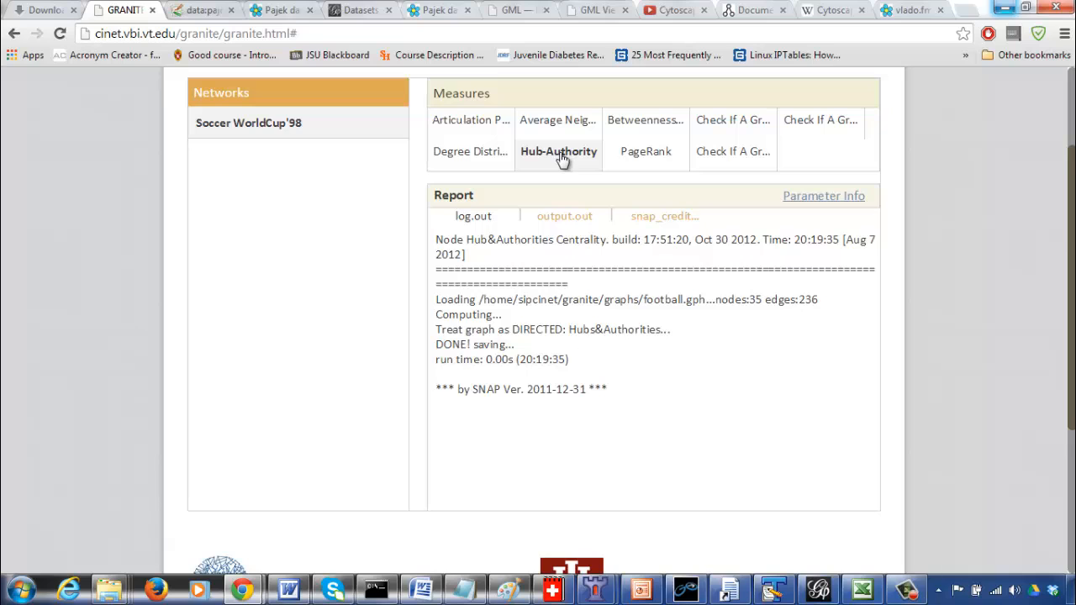
{"action": "left_click", "coordinate": [563, 222]}
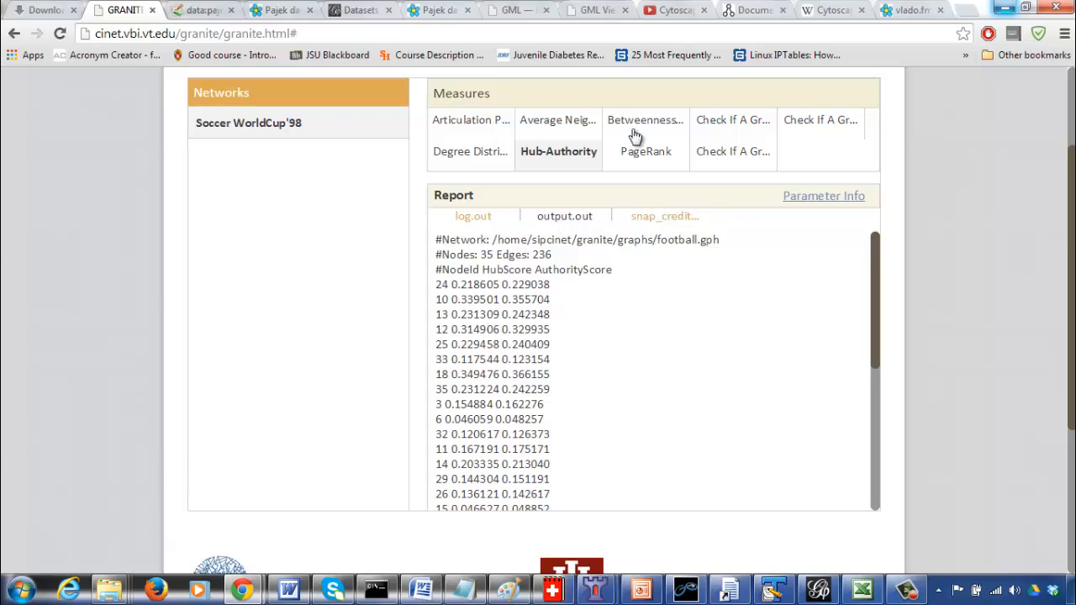
{"action": "left_click", "coordinate": [637, 159]}
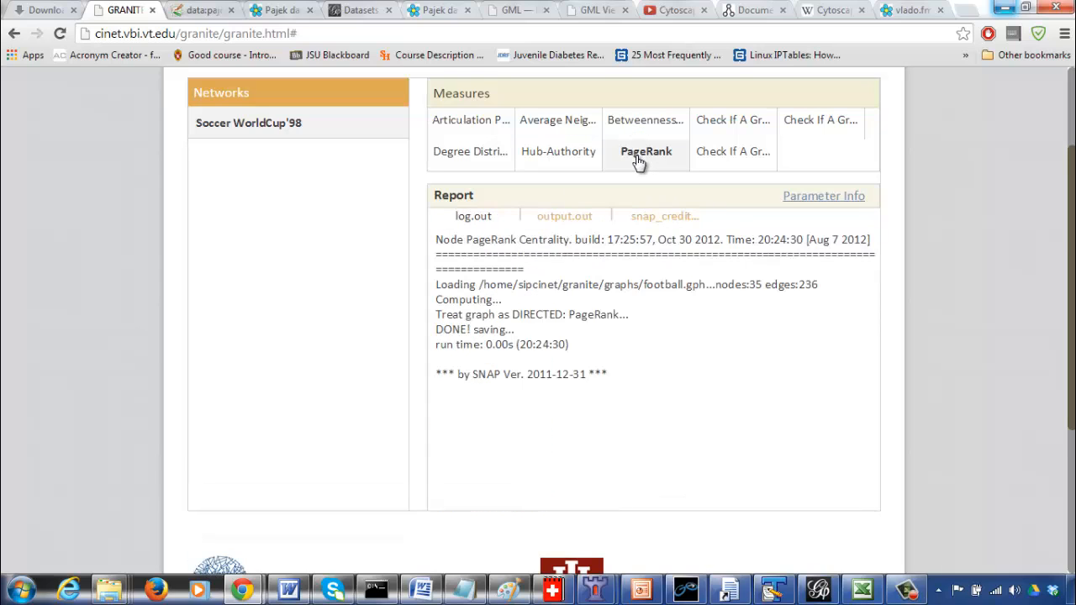
{"action": "left_click", "coordinate": [564, 226]}
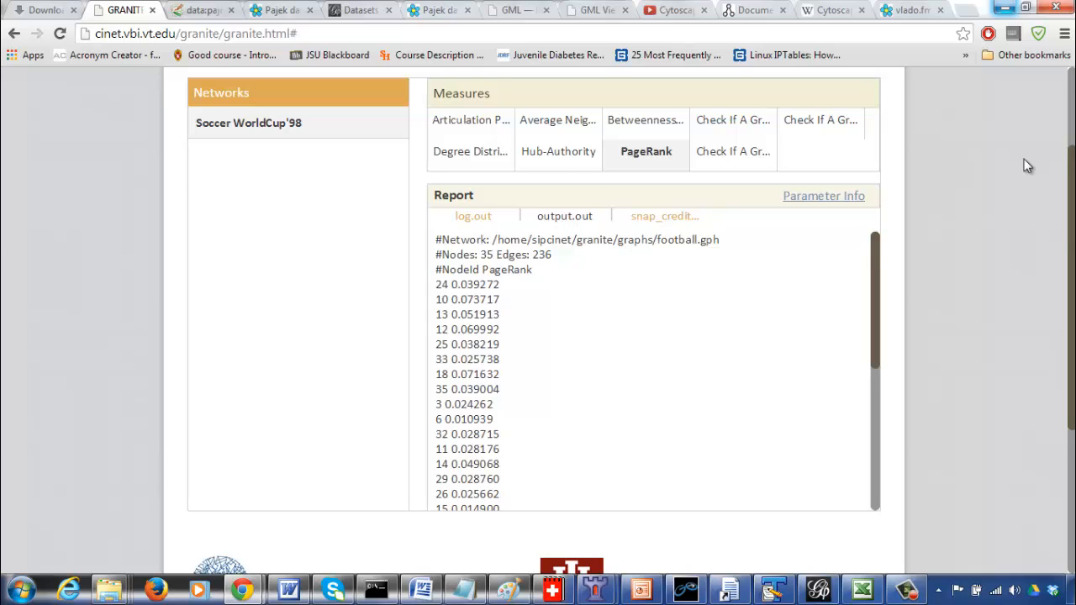
Download the PageRank results as pagerank_football.zip, open the archive and close its window
{"action": "scroll", "coordinate": [1072, 236], "scroll_direction": "up", "scroll_amount": 2}
{"action": "scroll", "coordinate": [537, 320], "scroll_direction": "down", "scroll_amount": 1}
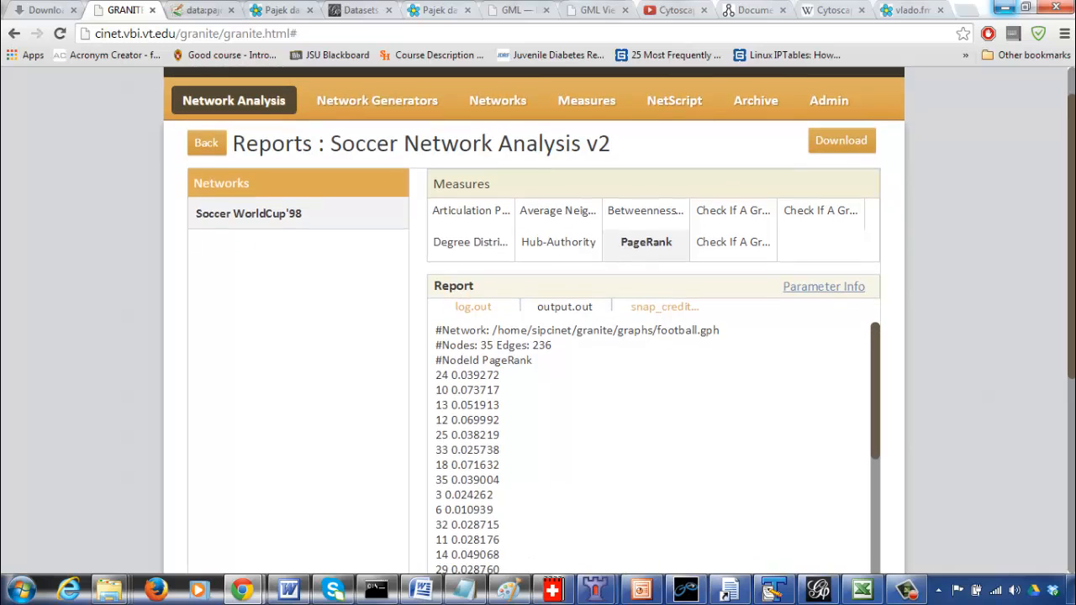
{"action": "left_click", "coordinate": [839, 139]}
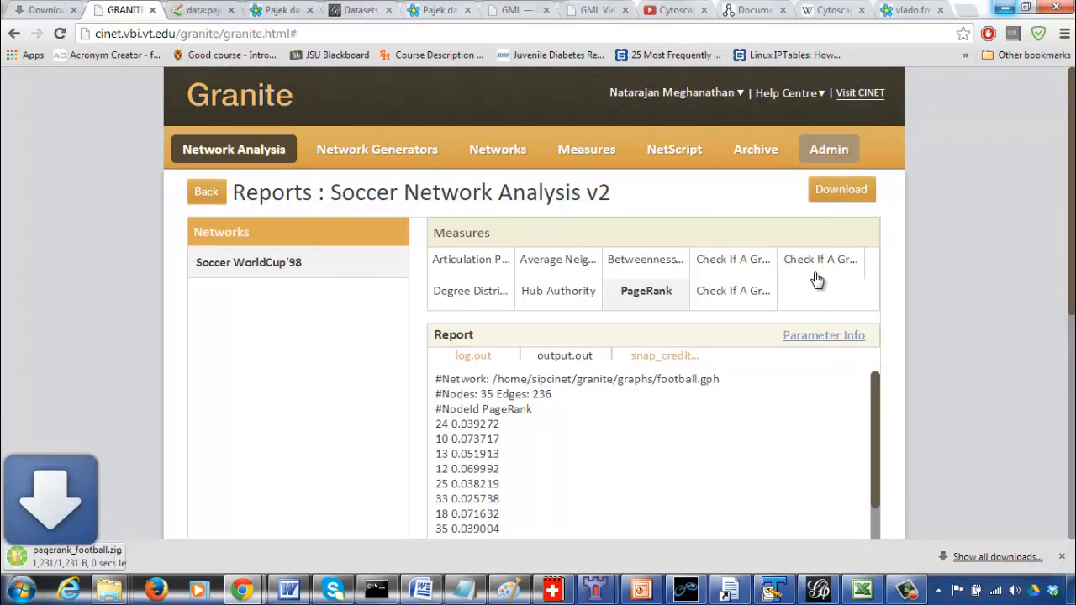
{"action": "left_click", "coordinate": [71, 568]}
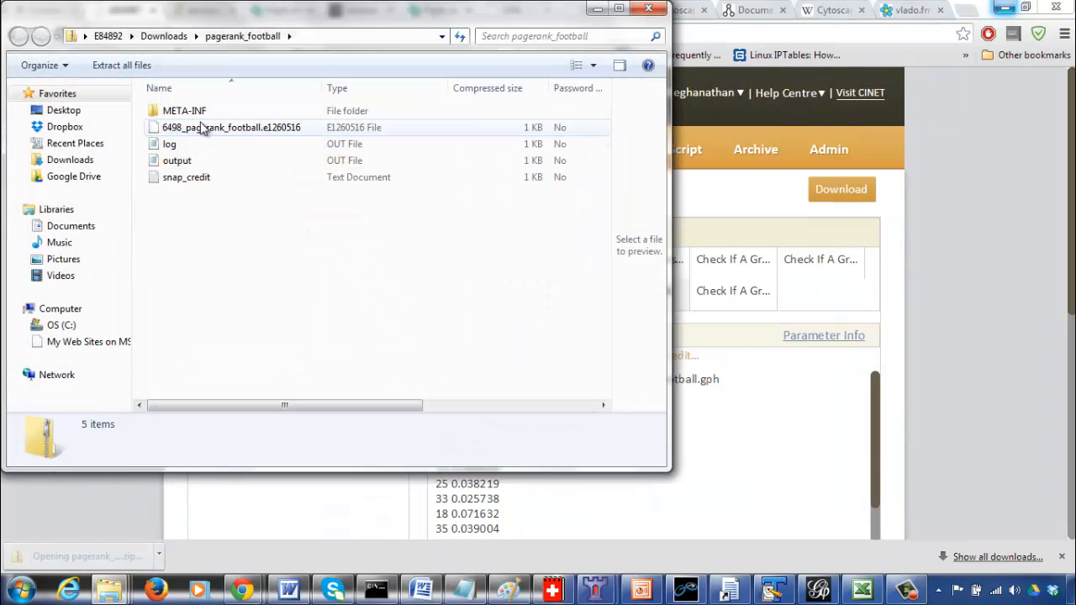
{"action": "left_click_drag", "start_coordinate": [557, 8], "coordinate": [483, 119]}
{"action": "left_click", "coordinate": [575, 120]}
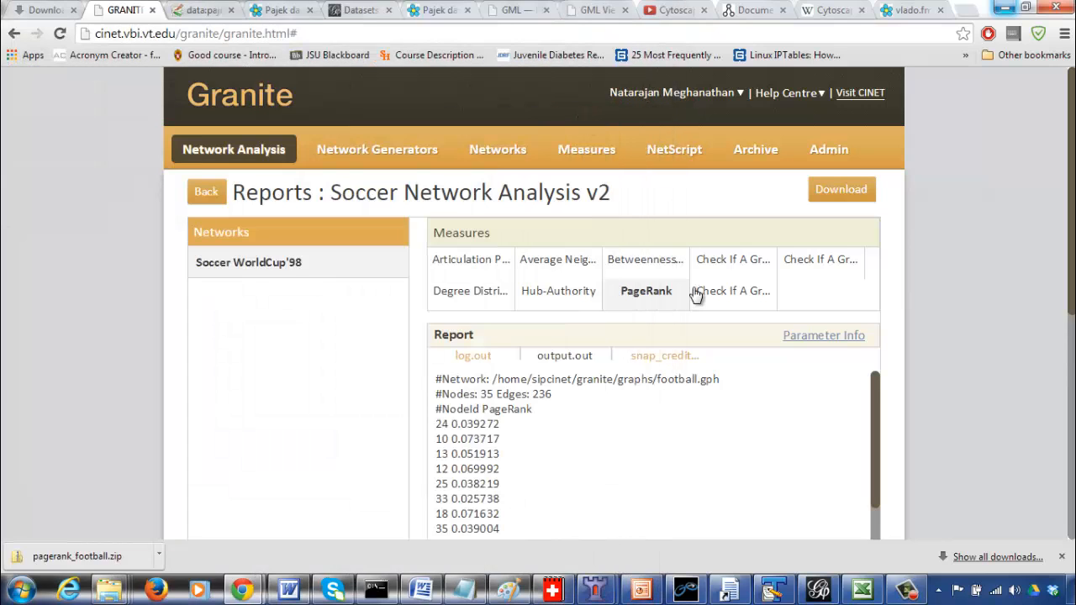
Download the PageRank results once more, inspect the files in the pagerank_football (1) archive and close it
{"action": "left_click", "coordinate": [656, 294]}
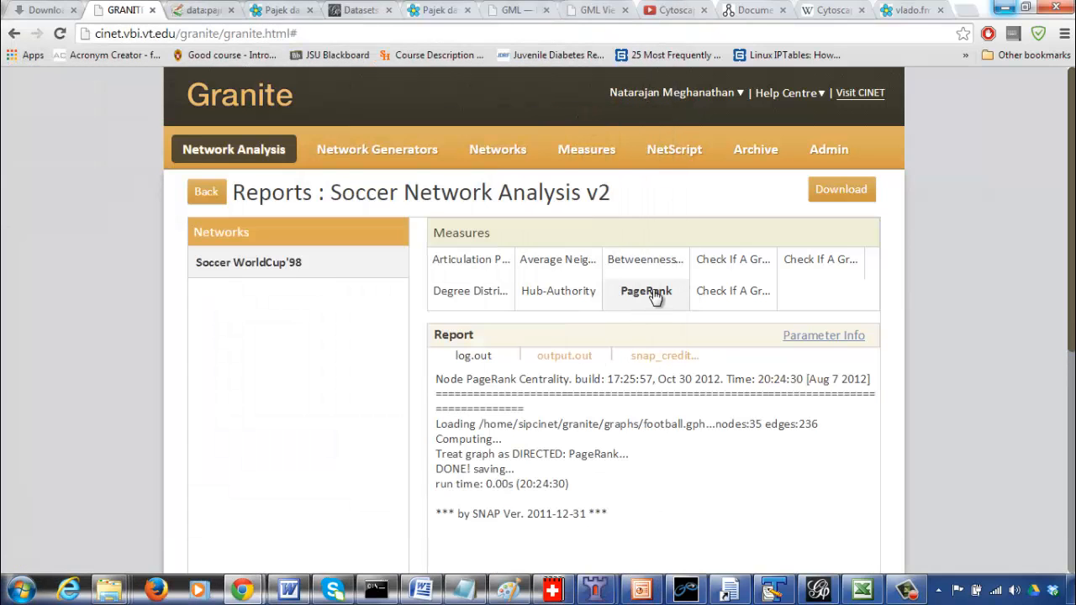
{"action": "left_click", "coordinate": [838, 191]}
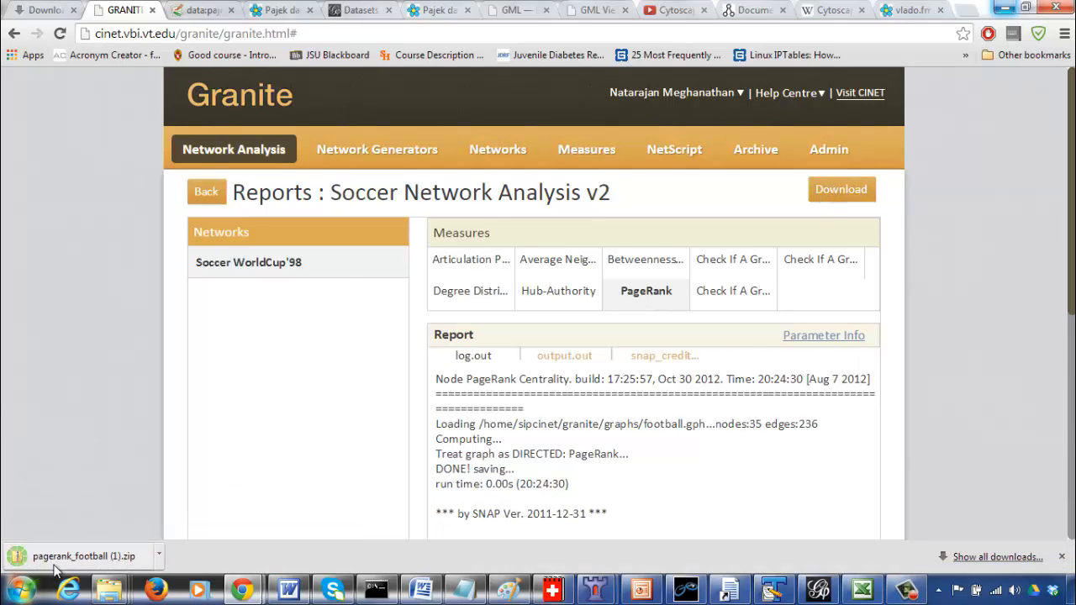
{"action": "left_click", "coordinate": [52, 561]}
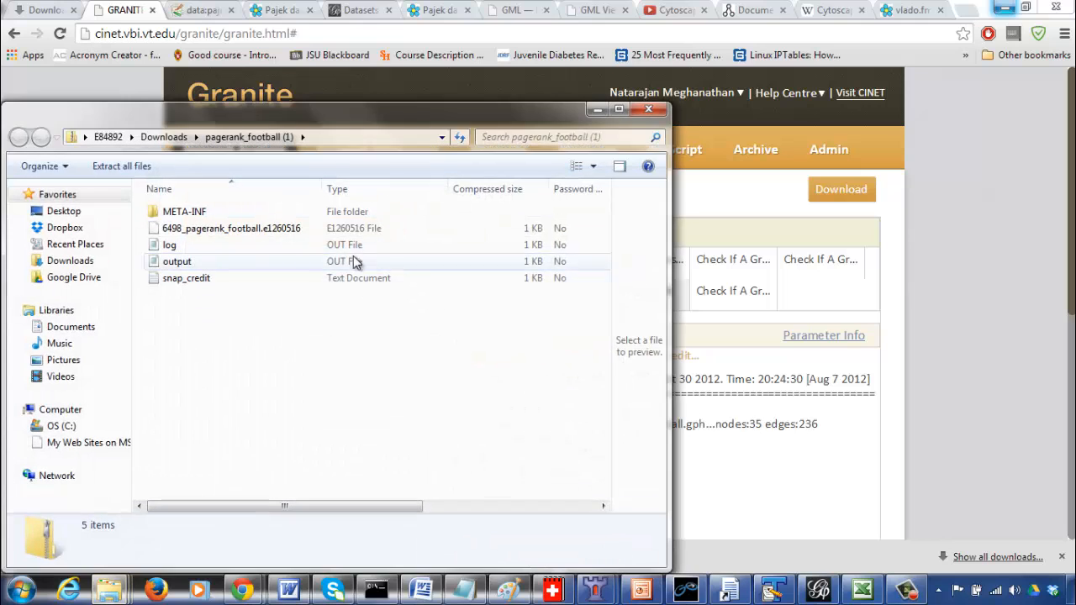
{"action": "left_click", "coordinate": [648, 109]}
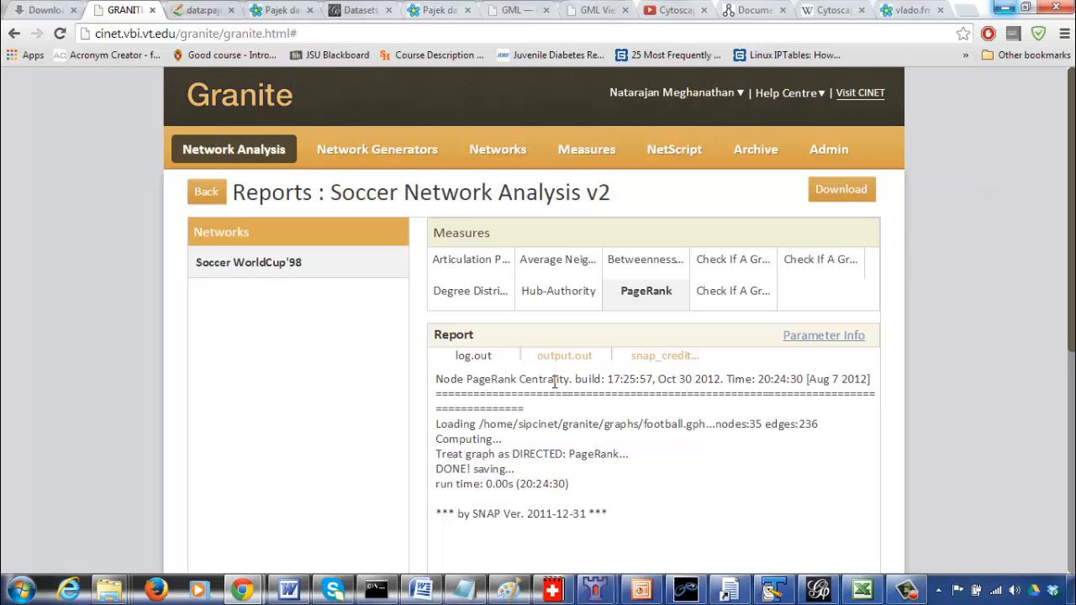
Revisit the PageRank output, the biconnected and bipartite checks and the Articulation Points log in the report
{"action": "left_click_drag", "start_coordinate": [1072, 226], "coordinate": [1072, 268]}
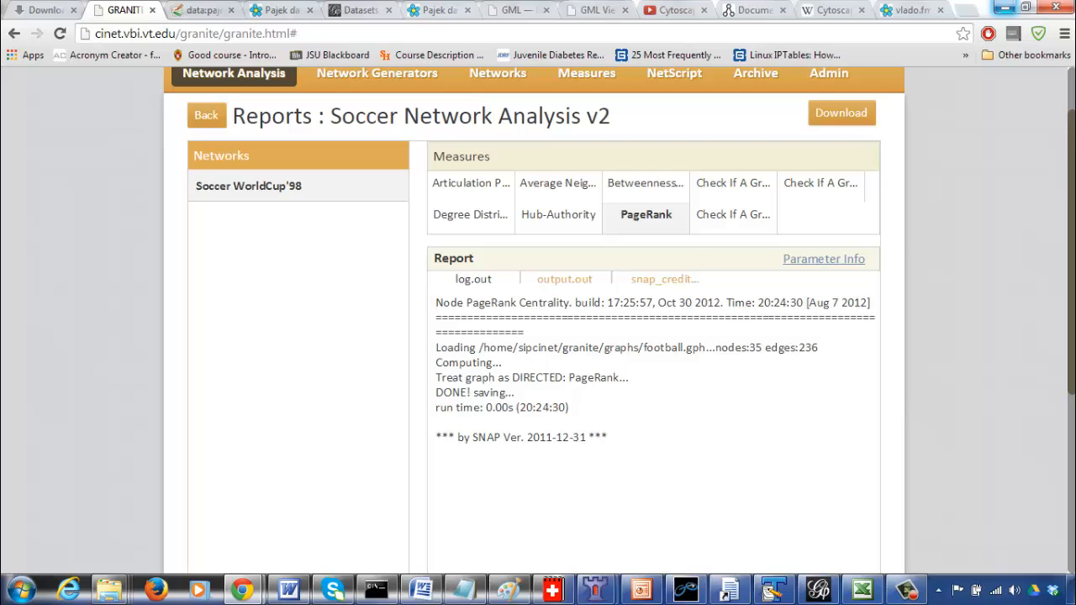
{"action": "scroll", "coordinate": [1073, 240], "scroll_direction": "up", "scroll_amount": 2}
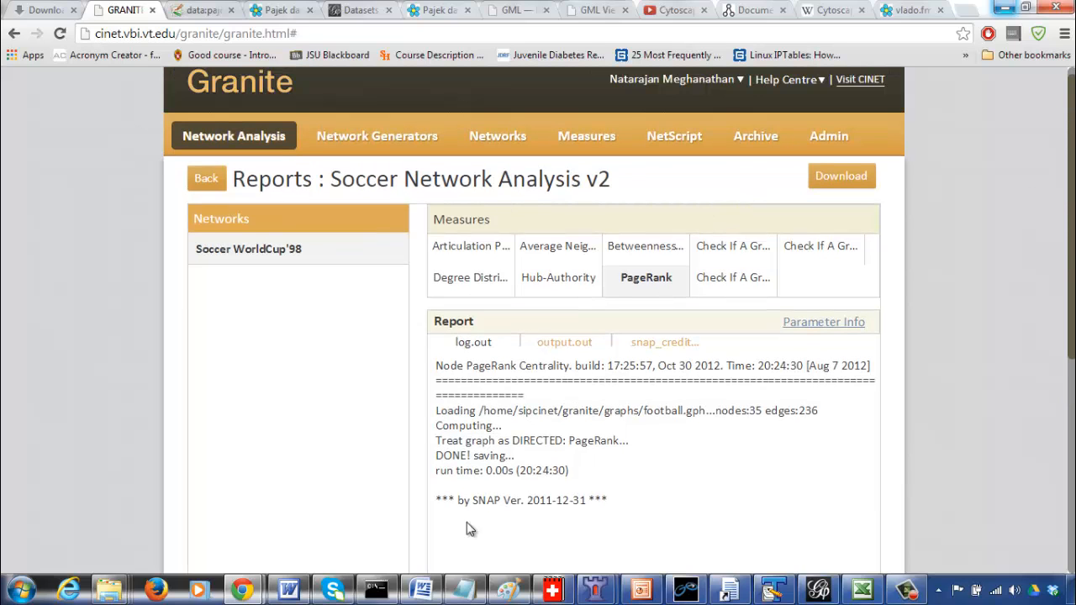
{"action": "left_click", "coordinate": [555, 353]}
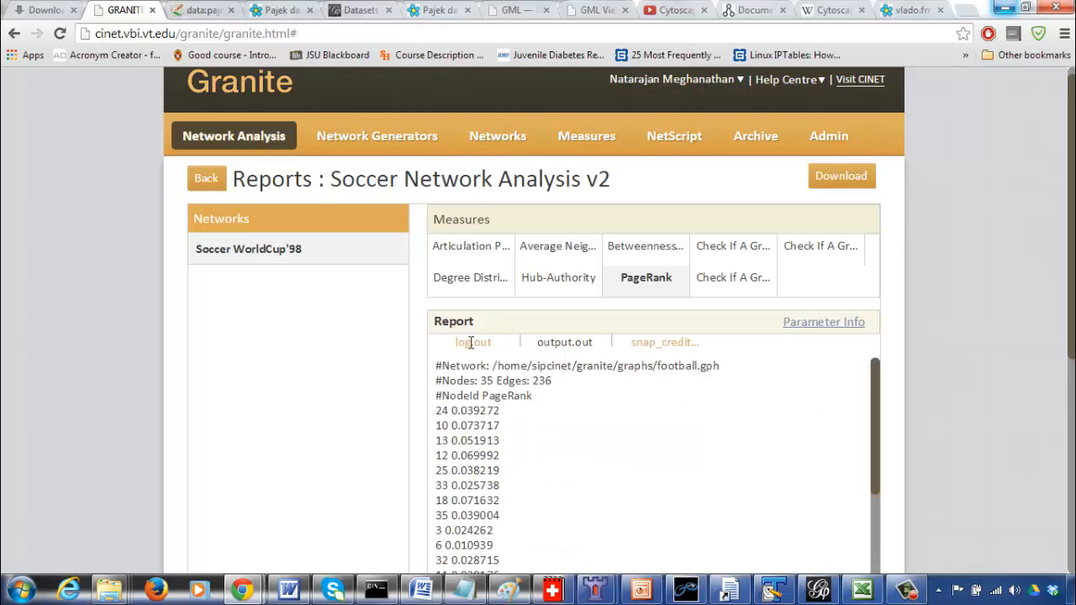
{"action": "left_click", "coordinate": [736, 252]}
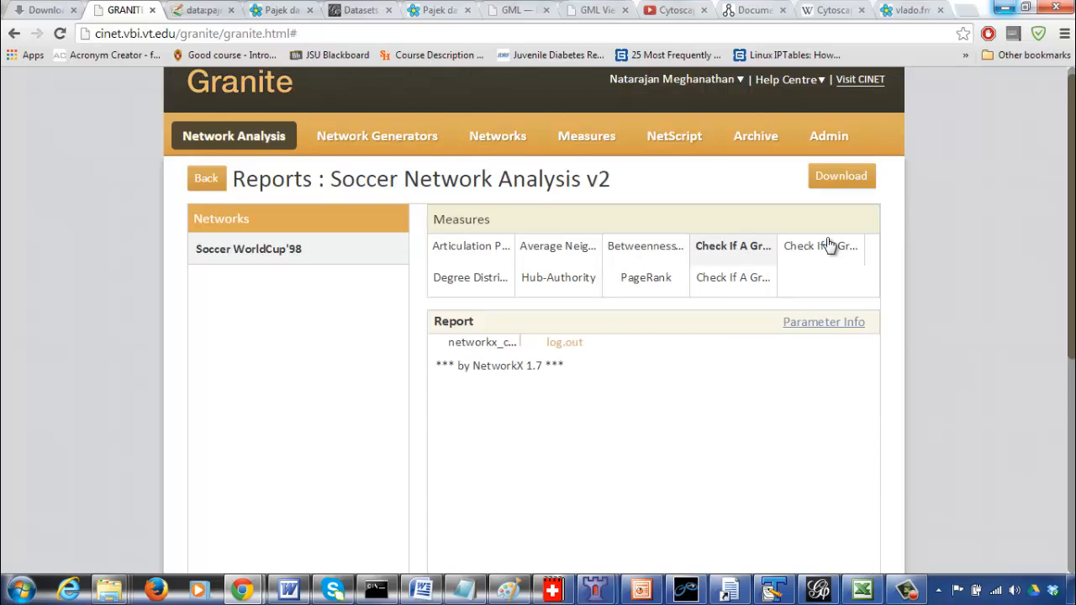
{"action": "left_click", "coordinate": [828, 251]}
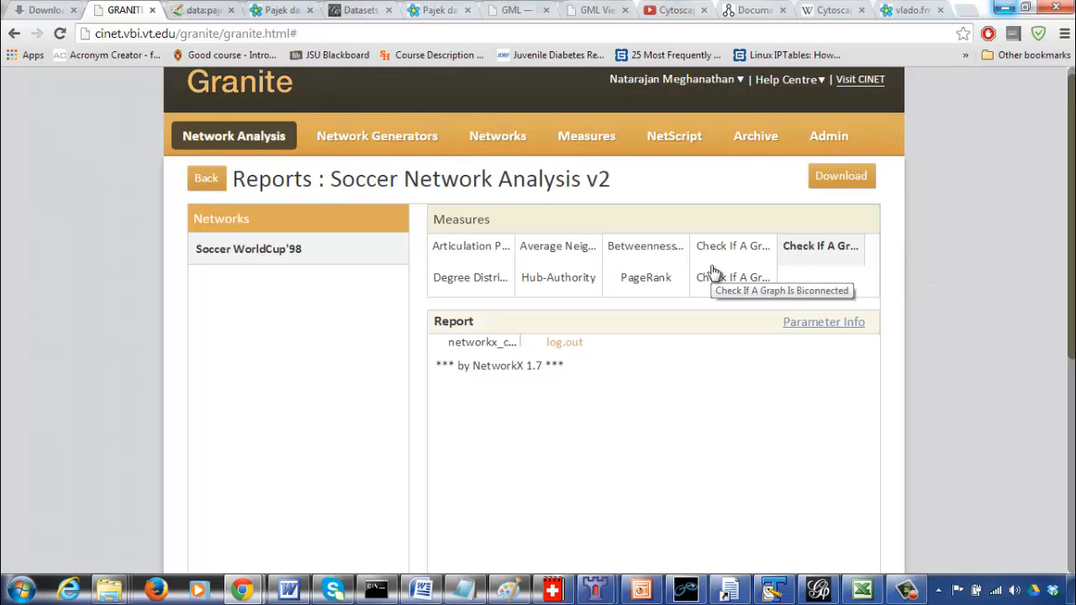
{"action": "left_click", "coordinate": [467, 257]}
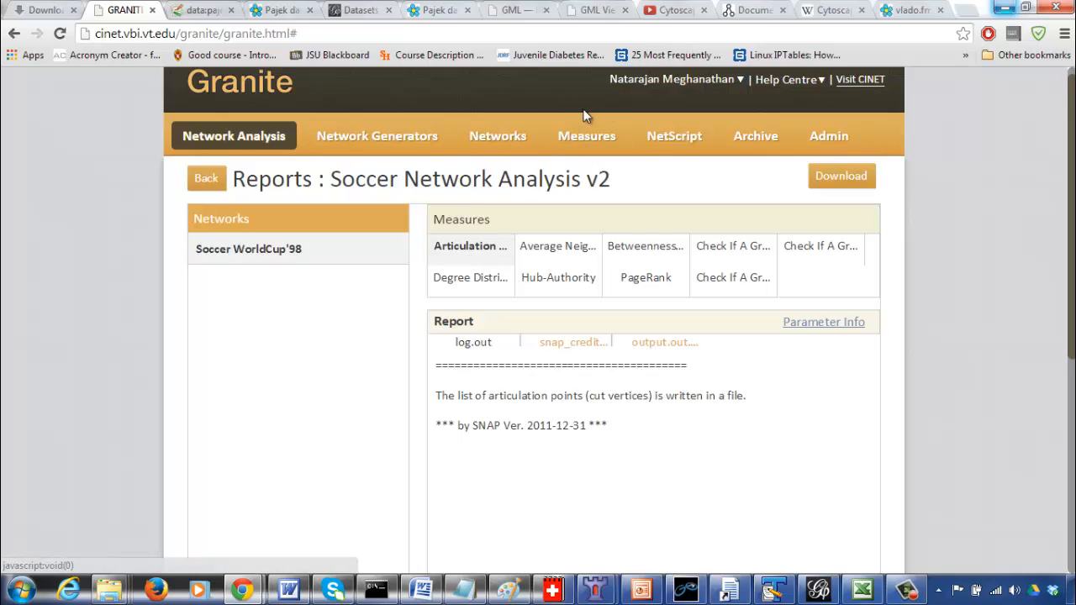
Browse the available networks through to records 101-110 and show the details of Soccer WorldCup'98
{"action": "left_click", "coordinate": [476, 147]}
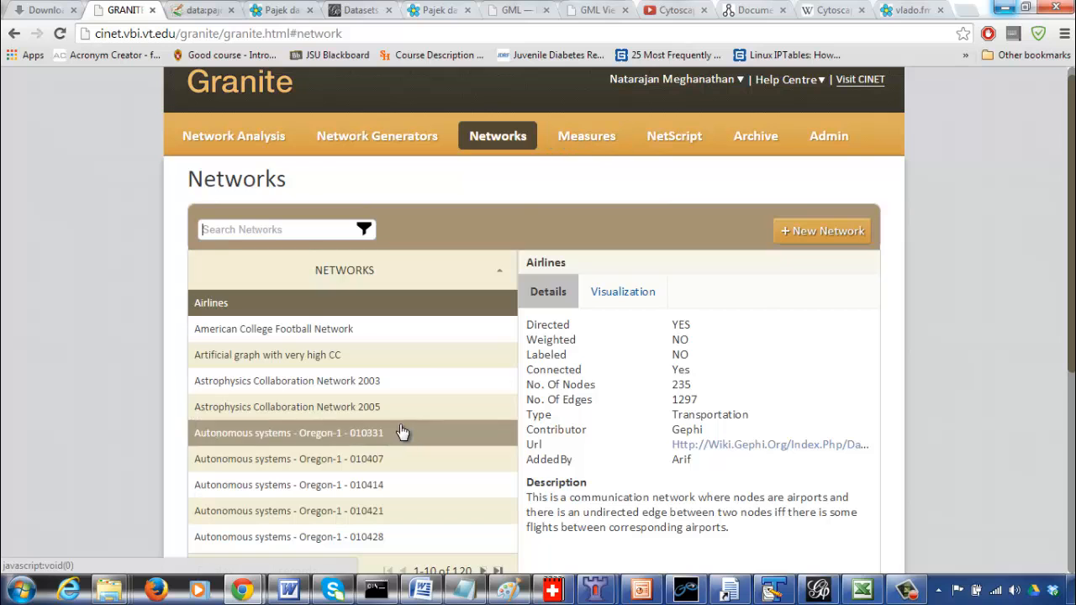
{"action": "left_click_drag", "start_coordinate": [1072, 244], "coordinate": [883, 314]}
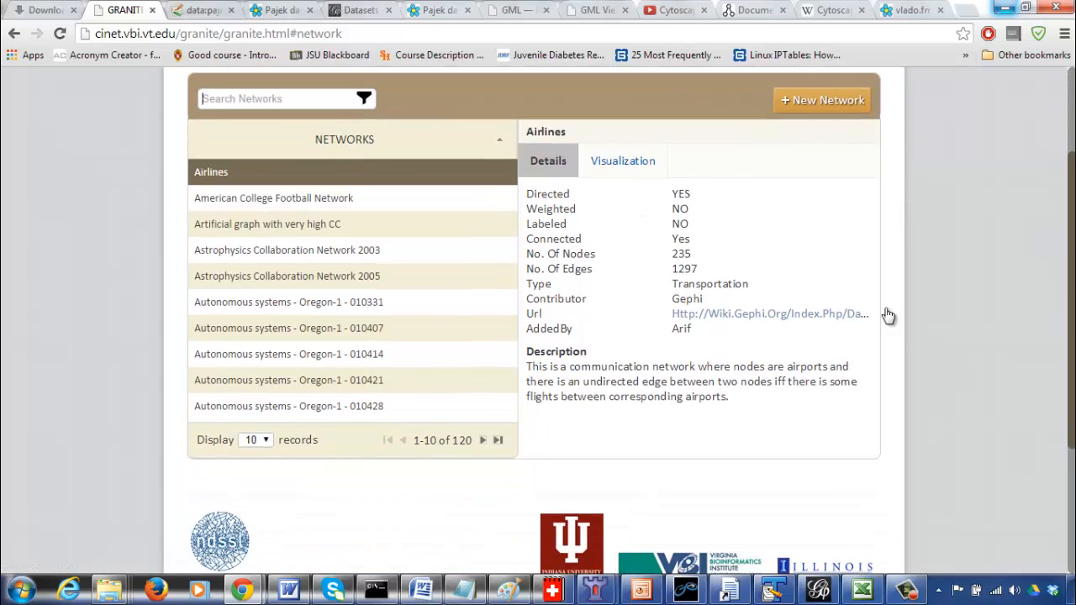
{"action": "left_click", "coordinate": [485, 441]}
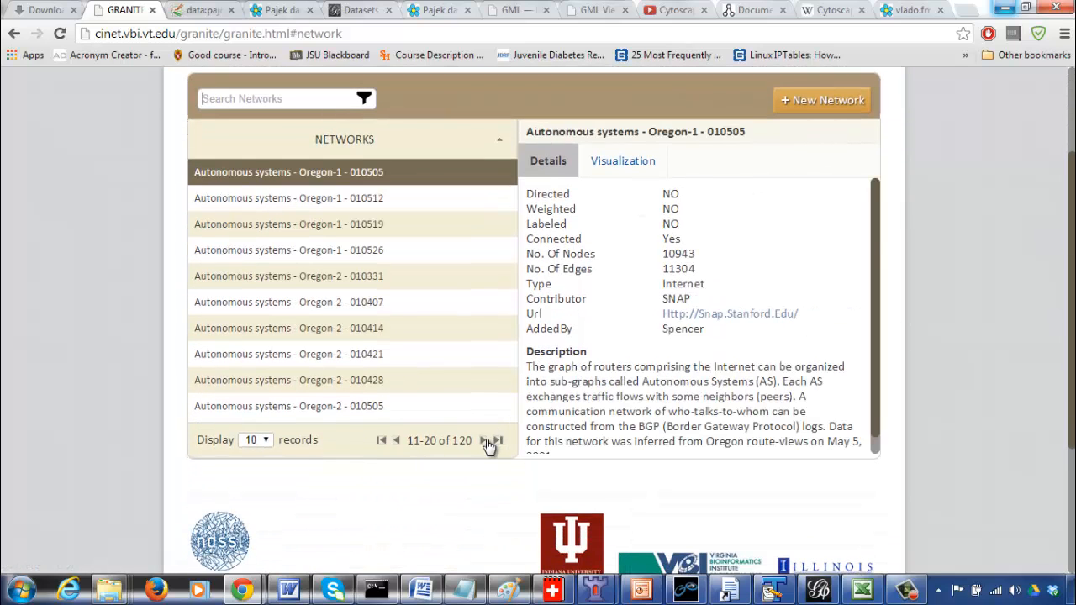
{"action": "left_click", "coordinate": [485, 440]}
{"action": "left_click", "coordinate": [484, 441]}
{"action": "left_click", "coordinate": [485, 440]}
{"action": "left_click", "coordinate": [485, 441]}
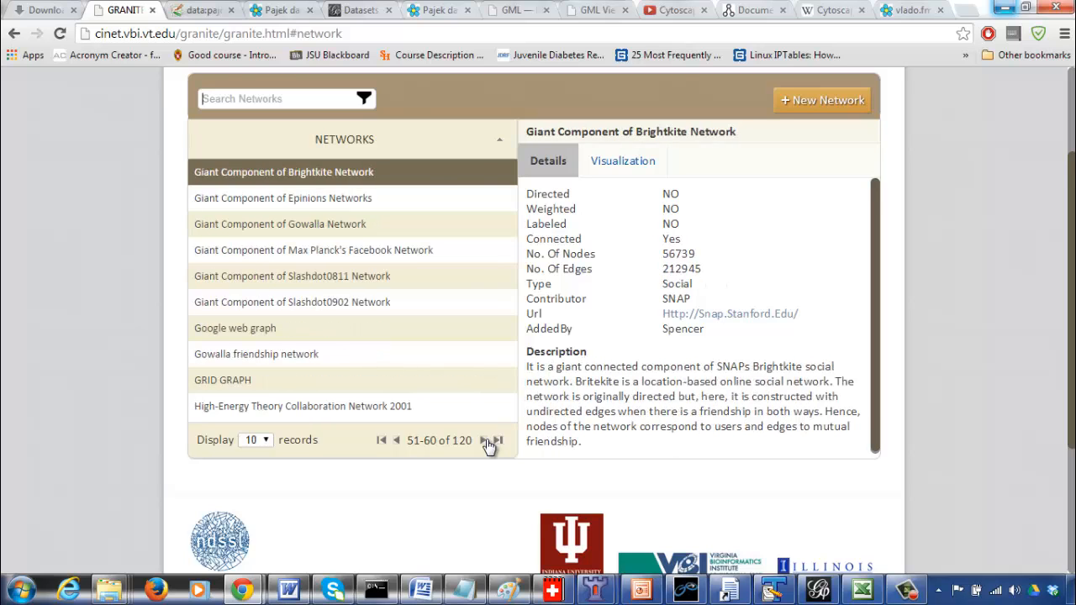
{"action": "left_click", "coordinate": [484, 441]}
{"action": "left_click", "coordinate": [485, 441]}
{"action": "left_click", "coordinate": [485, 440]}
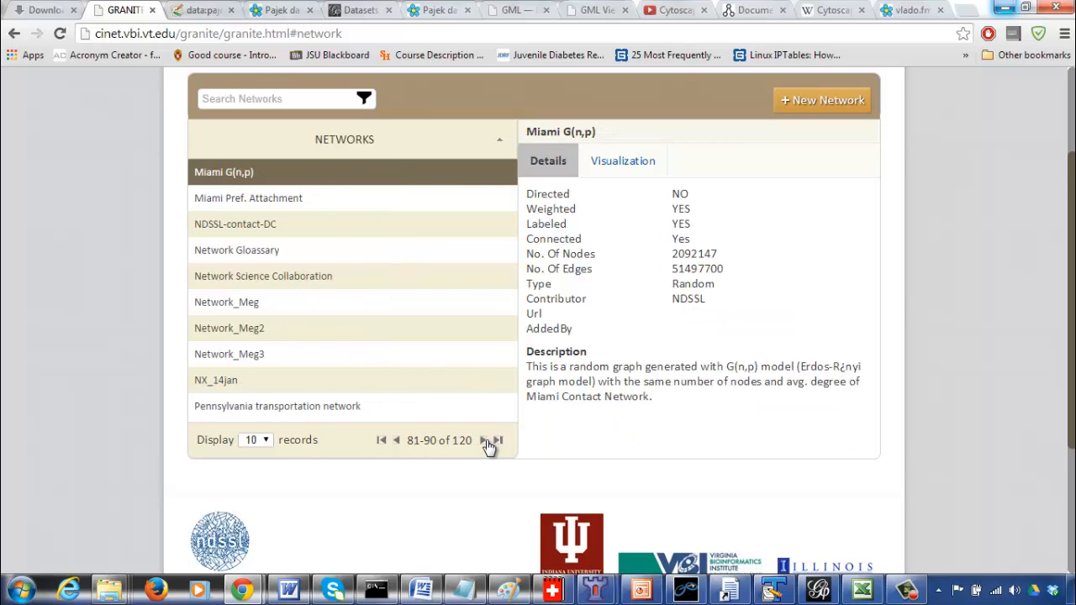
{"action": "left_click", "coordinate": [485, 441]}
{"action": "left_click", "coordinate": [485, 440]}
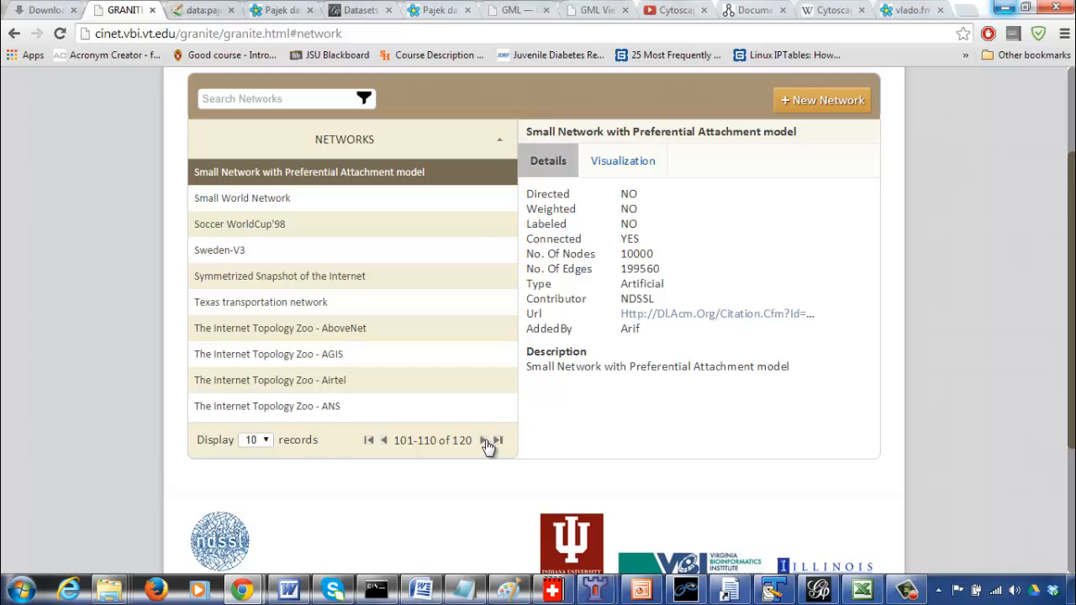
{"action": "left_click", "coordinate": [375, 234]}
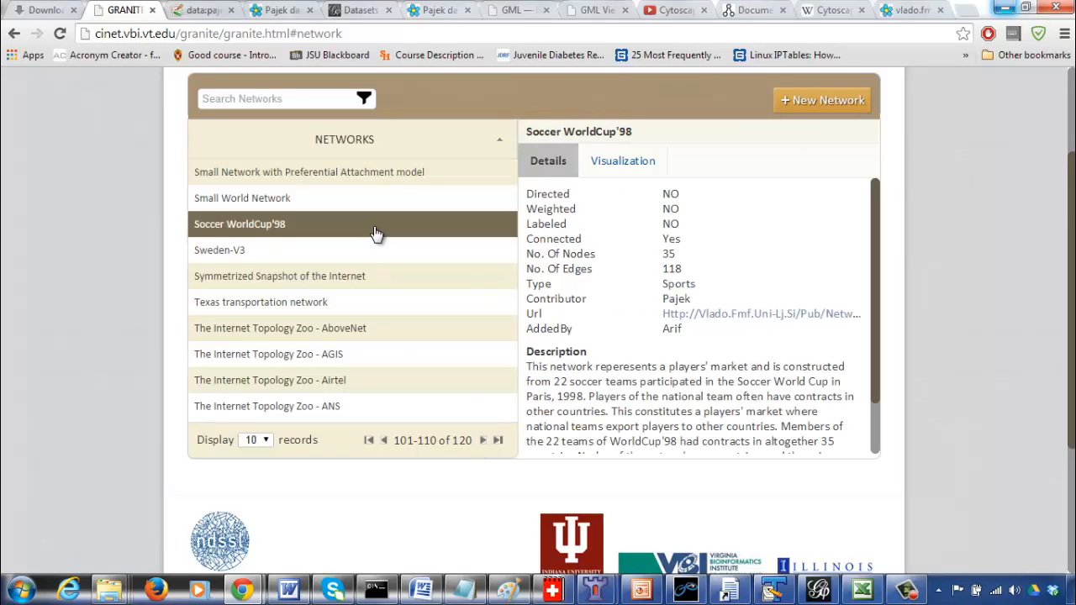
Display the first visualization of Soccer WorldCup'98 and view its enlarged graph in the separate window
{"action": "left_click", "coordinate": [611, 165]}
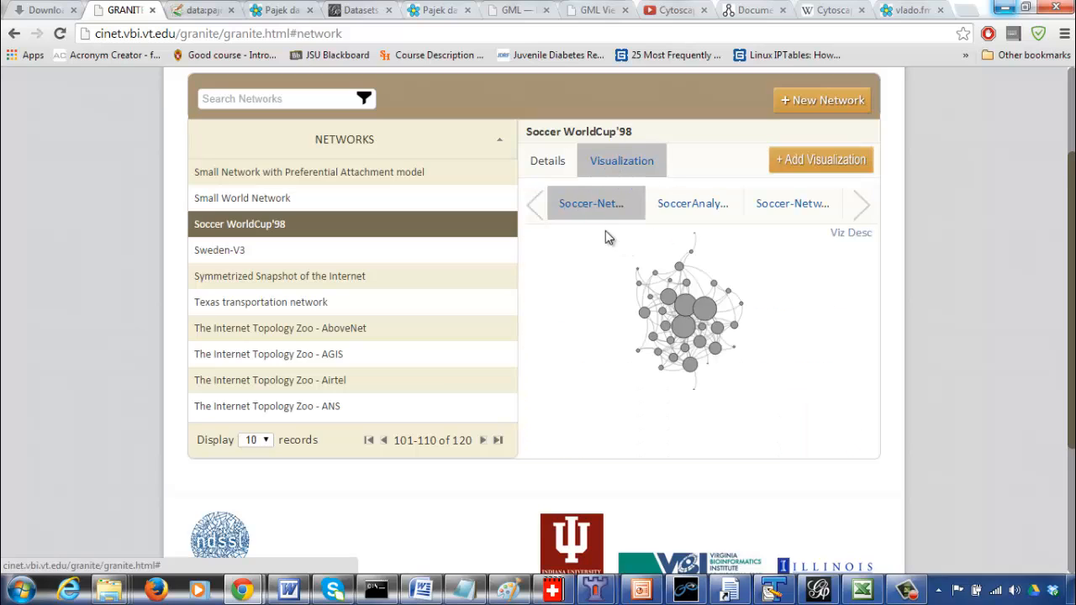
{"action": "left_click", "coordinate": [689, 344]}
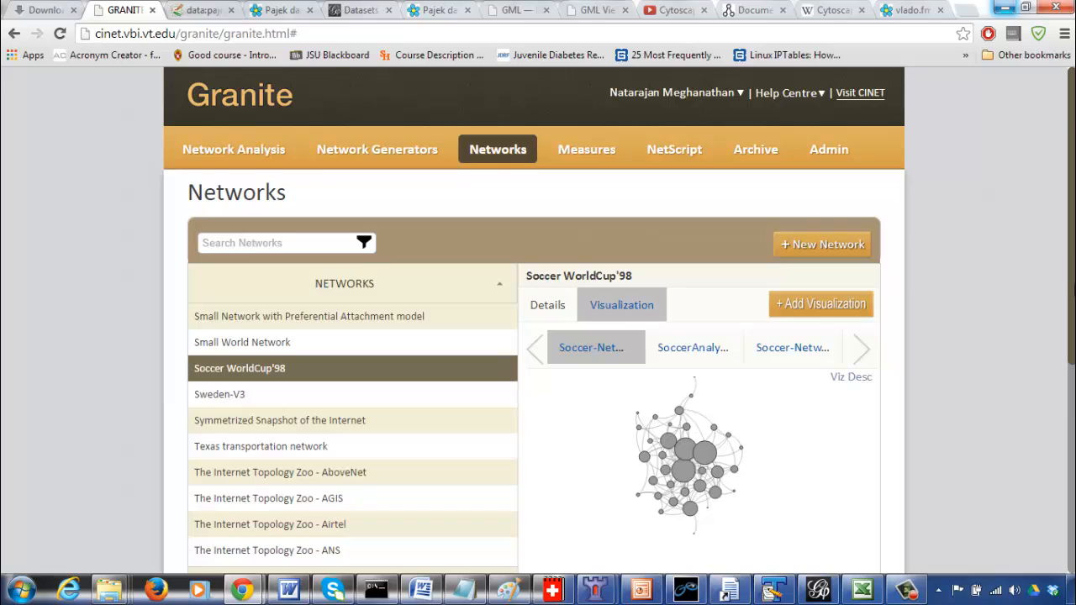
{"action": "scroll", "coordinate": [761, 379], "scroll_direction": "down", "scroll_amount": 1}
{"action": "scroll", "coordinate": [708, 385], "scroll_direction": "up", "scroll_amount": 1}
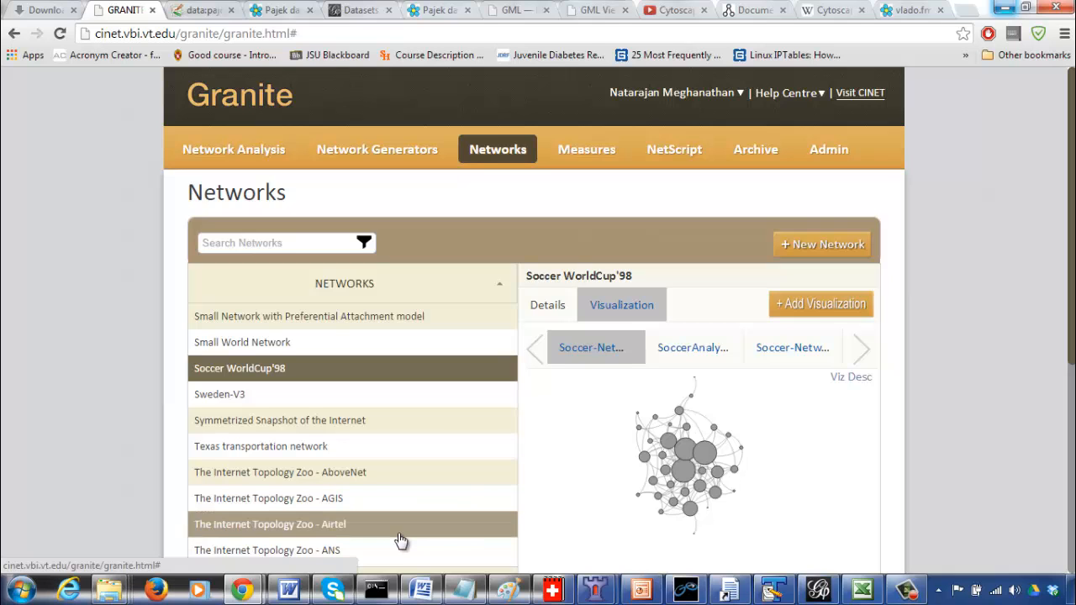
{"action": "mouse_move", "coordinate": [259, 593]}
{"action": "left_click", "coordinate": [341, 530]}
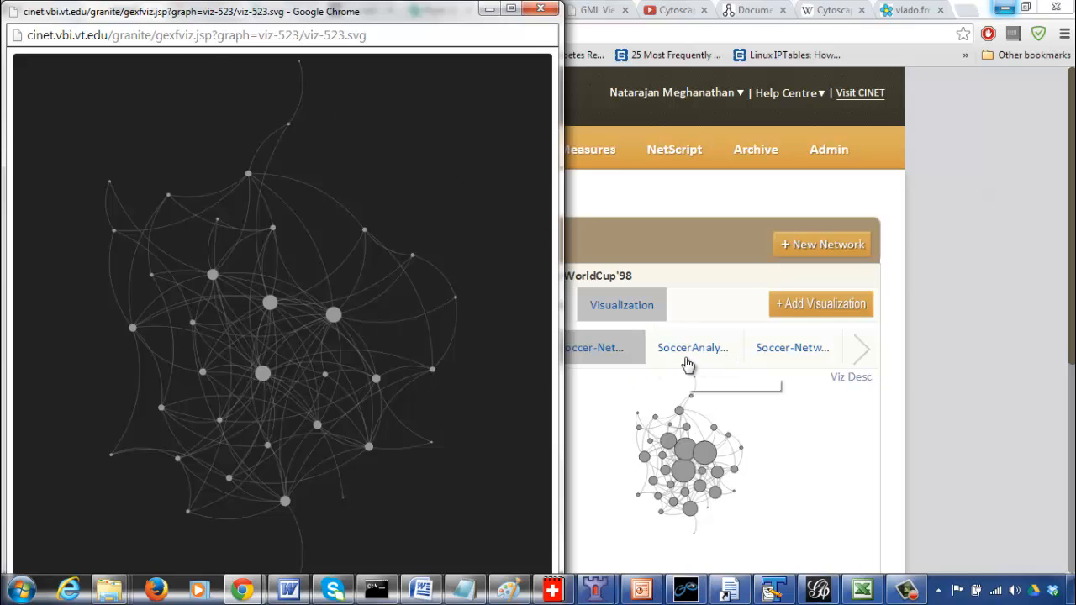
Save the enlarged graph as PNG image degree-based-CINET in the SoccerWorldCup98 folder under CINET-NetworkScience > Analysis
{"action": "right_click", "coordinate": [510, 222]}
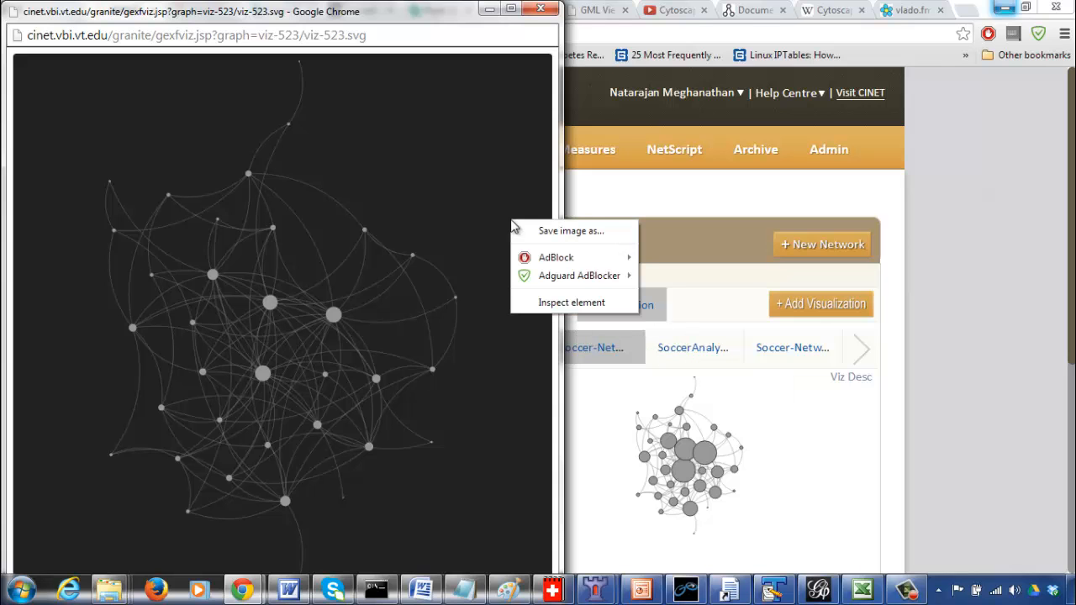
{"action": "left_click", "coordinate": [522, 229]}
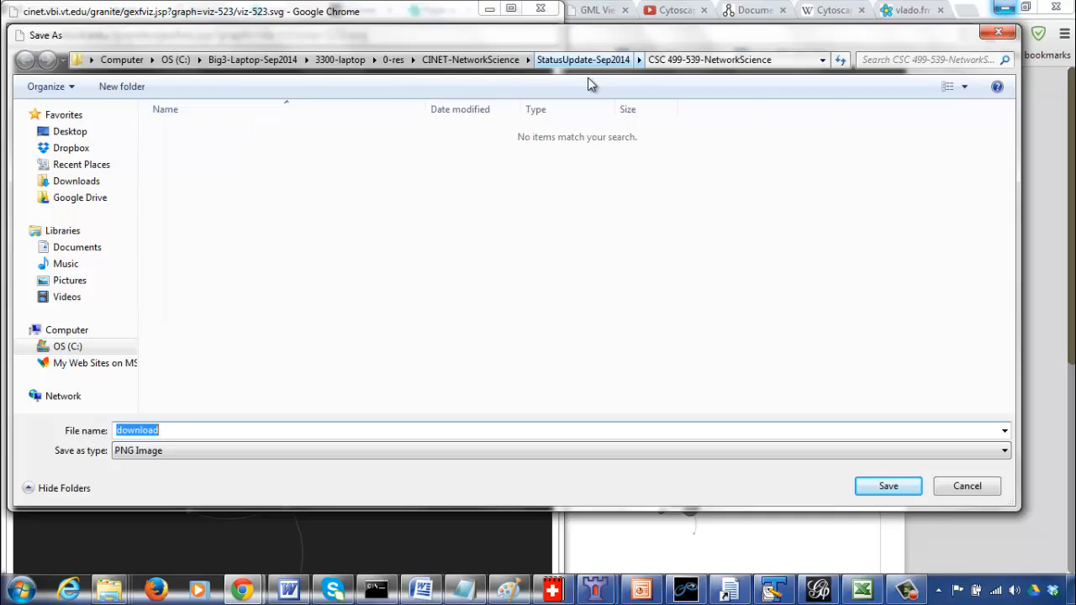
{"action": "left_click", "coordinate": [471, 59]}
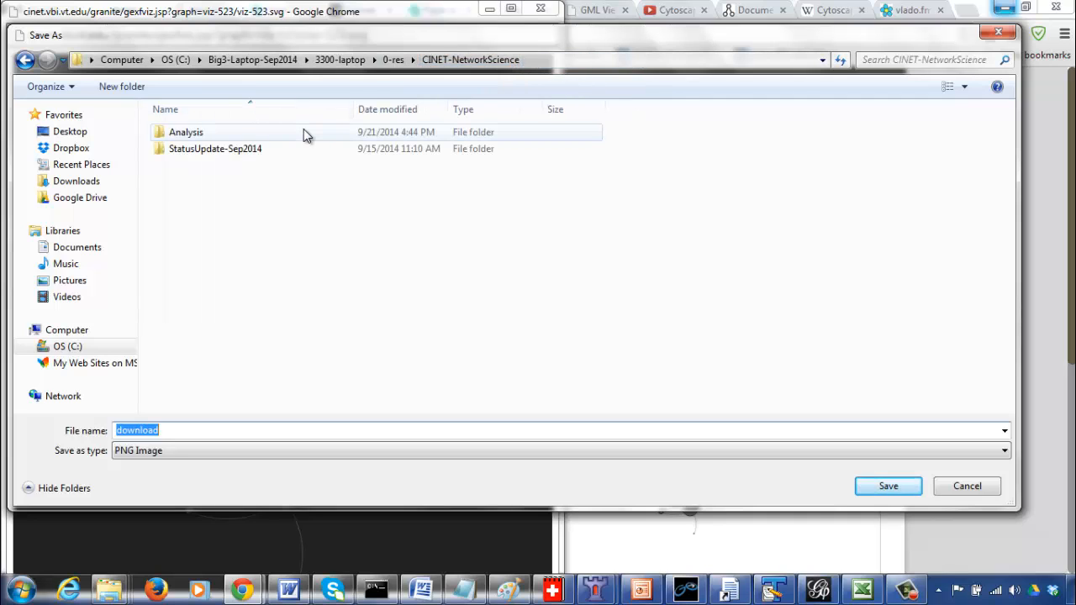
{"action": "double_click", "coordinate": [239, 132]}
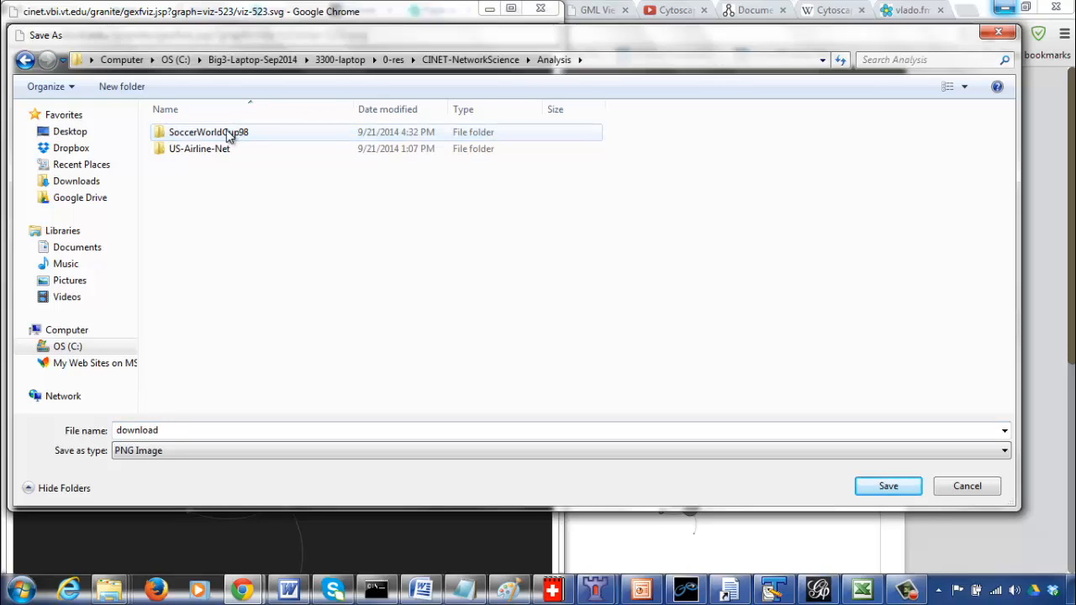
{"action": "double_click", "coordinate": [228, 134]}
{"action": "left_click", "coordinate": [207, 429]}
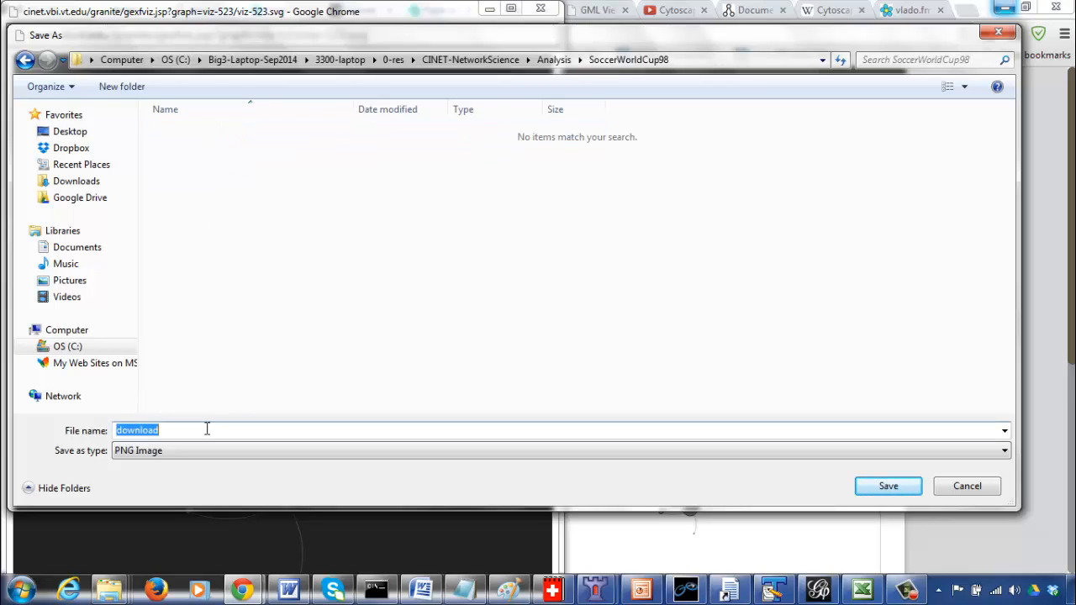
{"action": "type", "text": "degree-based-CINET-_"}
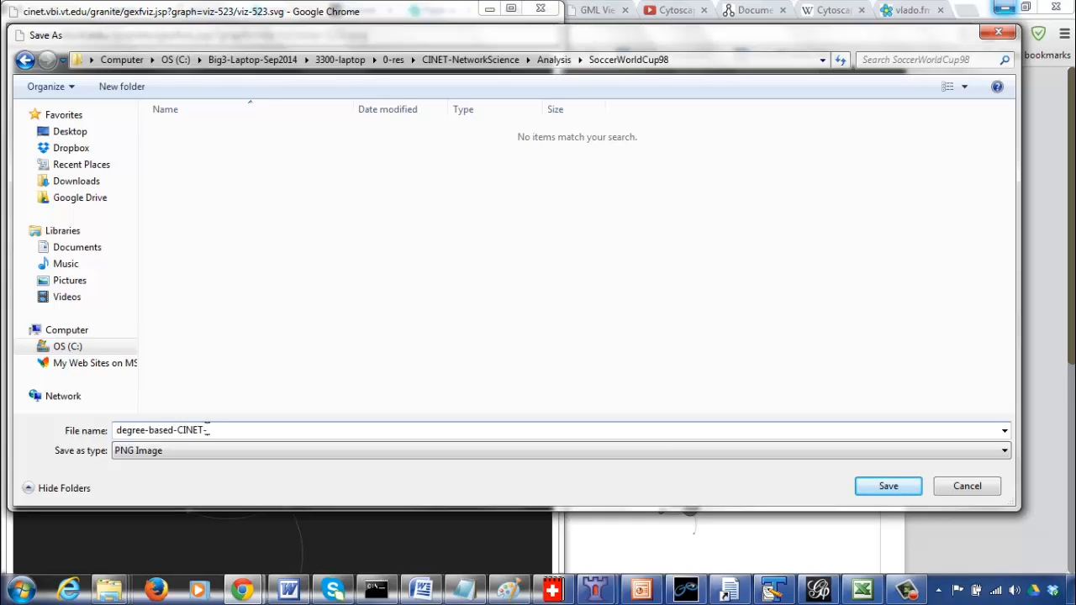
{"action": "key", "text": "Return"}
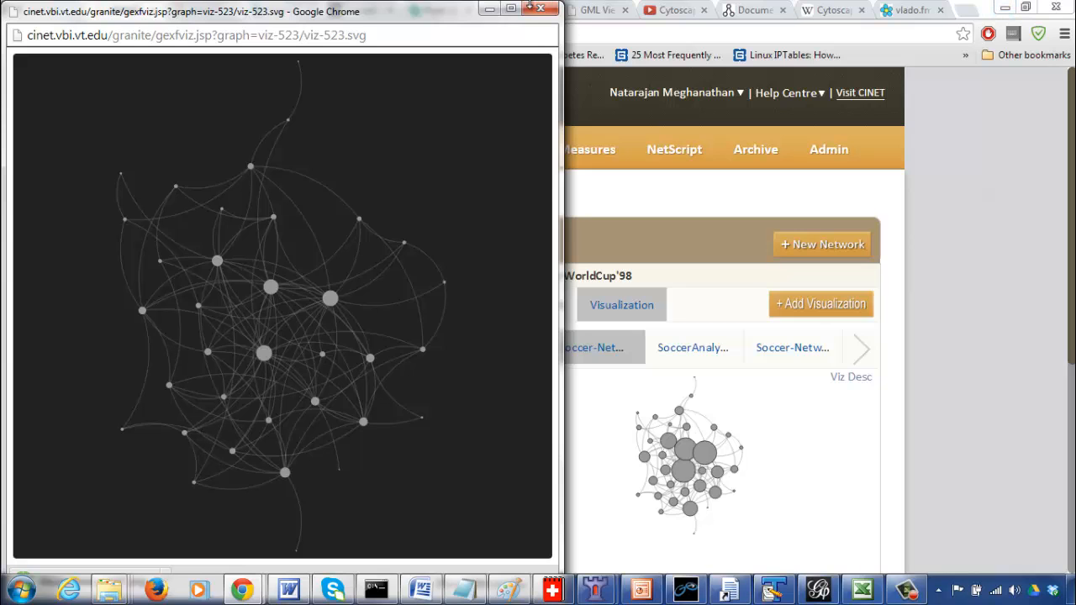
Display the SoccerAnaly... visualization of Soccer WorldCup'98 and view its enlarged graph in the separate window
{"action": "left_click", "coordinate": [709, 364]}
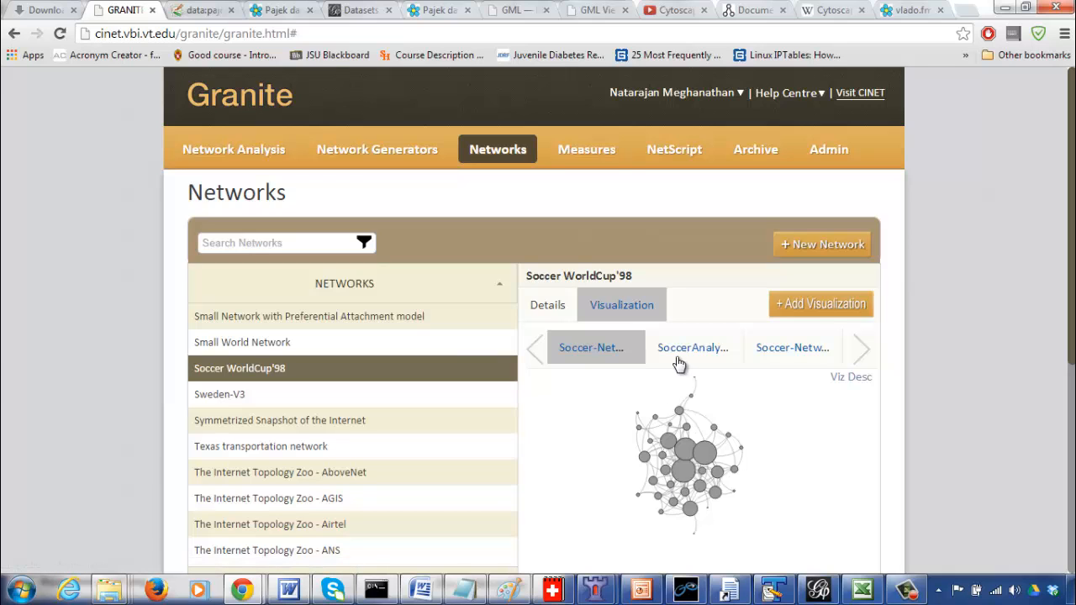
{"action": "scroll", "coordinate": [1072, 256], "scroll_direction": "down", "scroll_amount": 1}
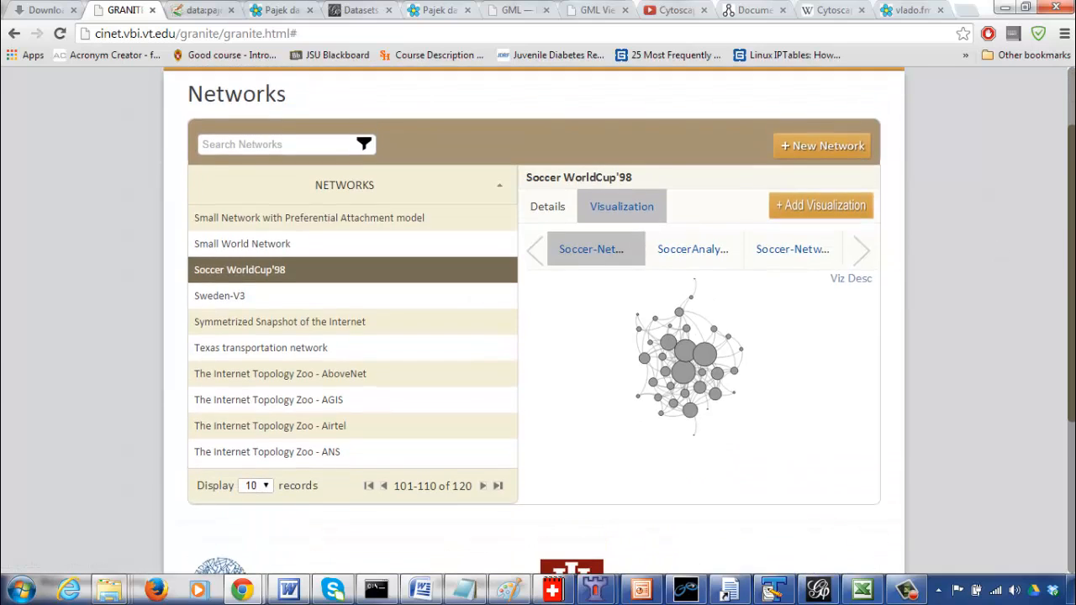
{"action": "left_click", "coordinate": [698, 249]}
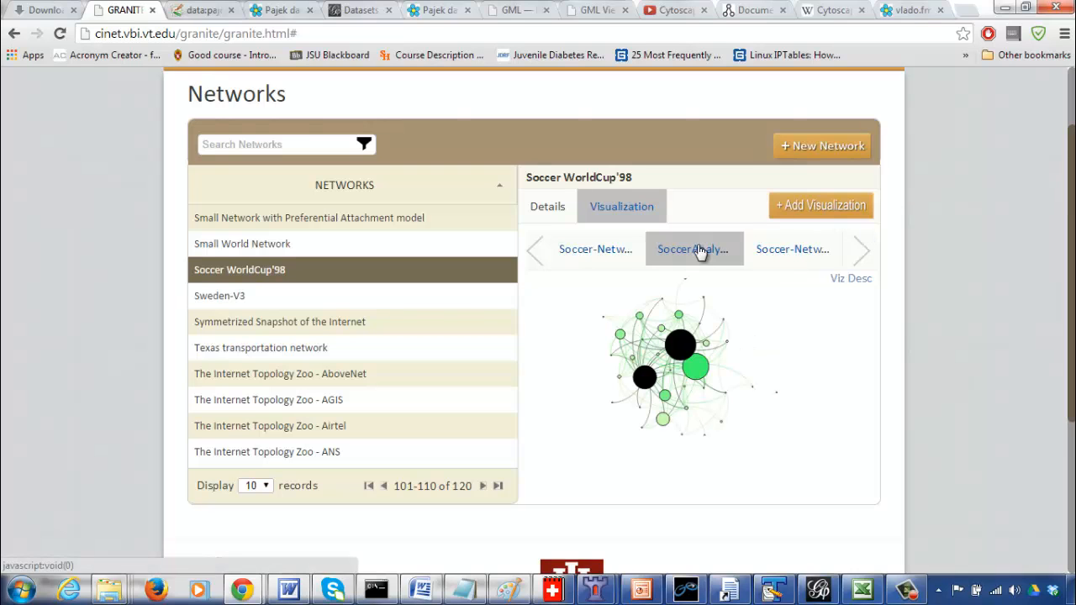
{"action": "scroll", "coordinate": [766, 428], "scroll_direction": "up", "scroll_amount": 1}
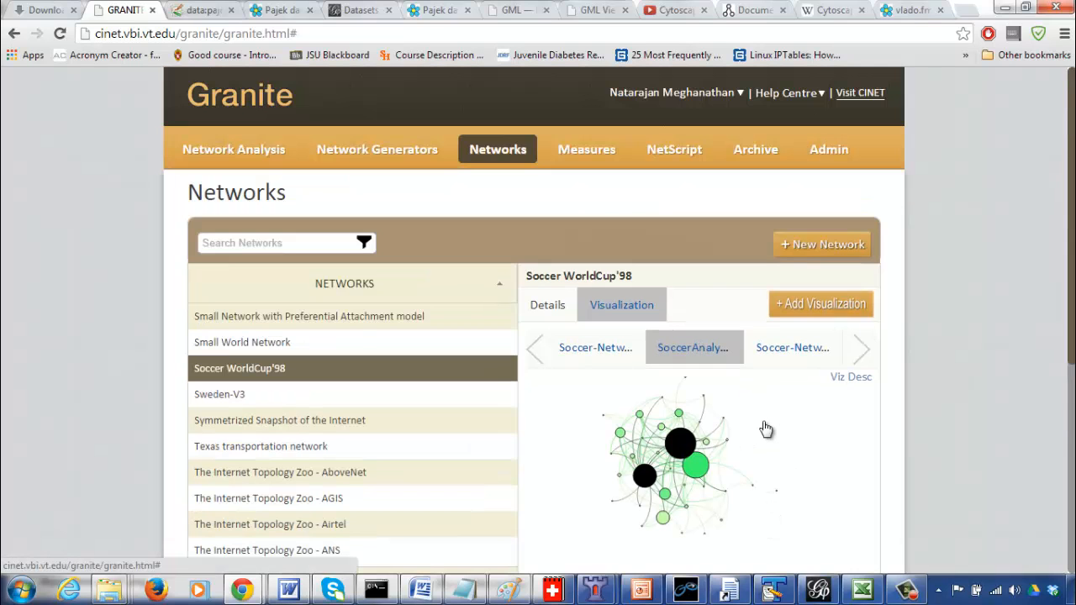
{"action": "mouse_move", "coordinate": [244, 589]}
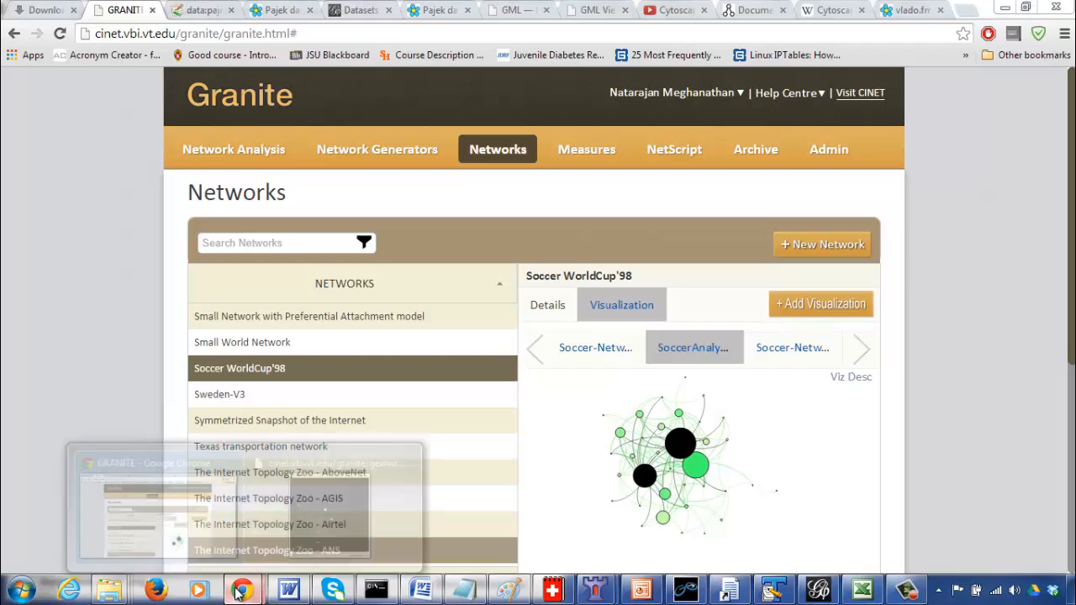
{"action": "left_click", "coordinate": [314, 531]}
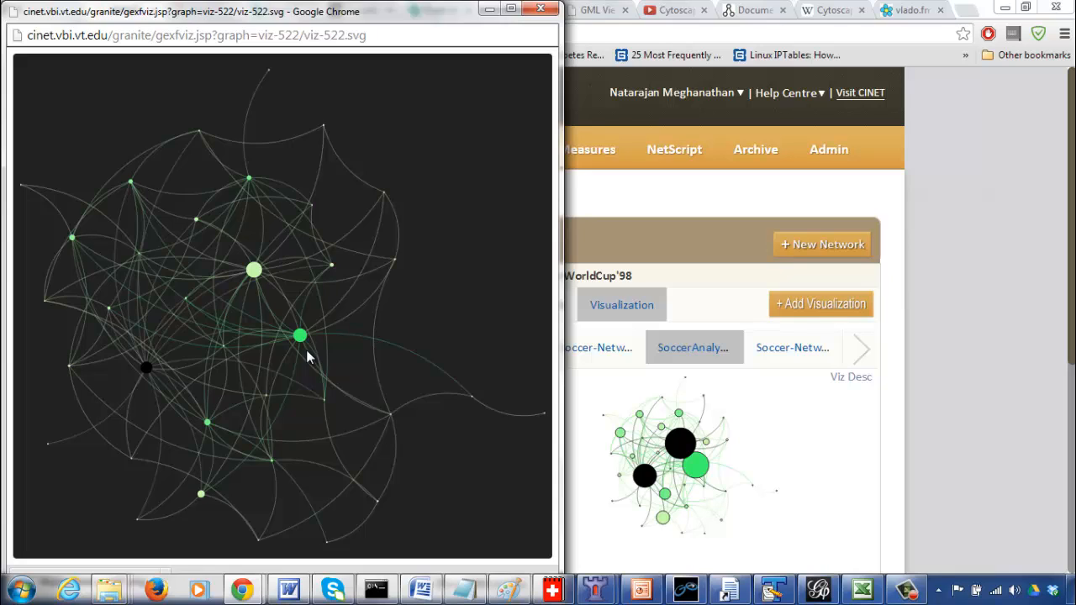
Save the enlarged green and black graph as PNG image betweeness-centrality in the SoccerWorldCup98 folder
{"action": "right_click", "coordinate": [477, 152]}
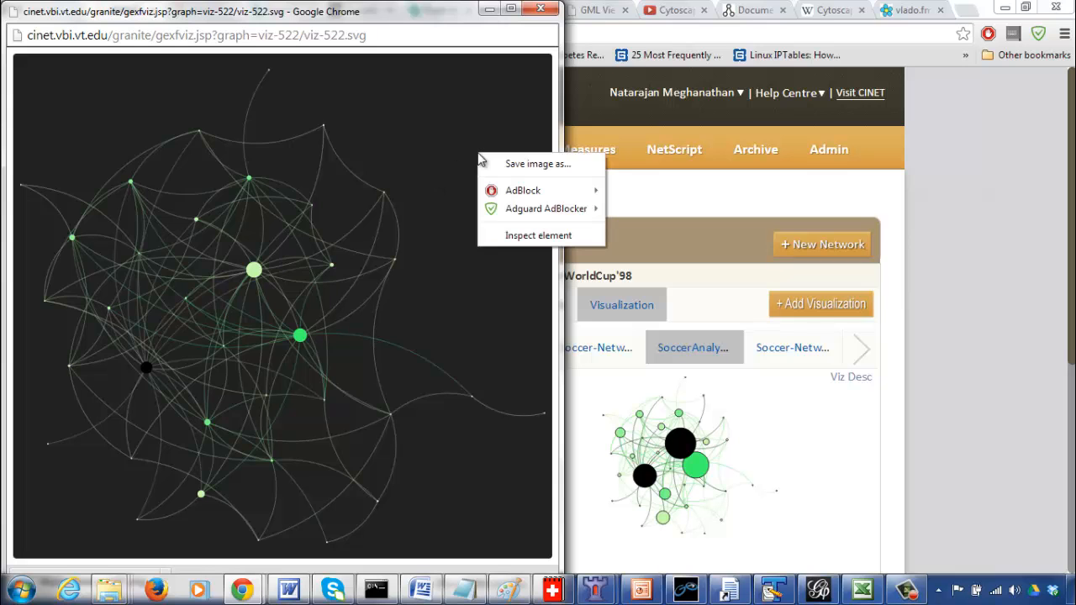
{"action": "left_click", "coordinate": [507, 170]}
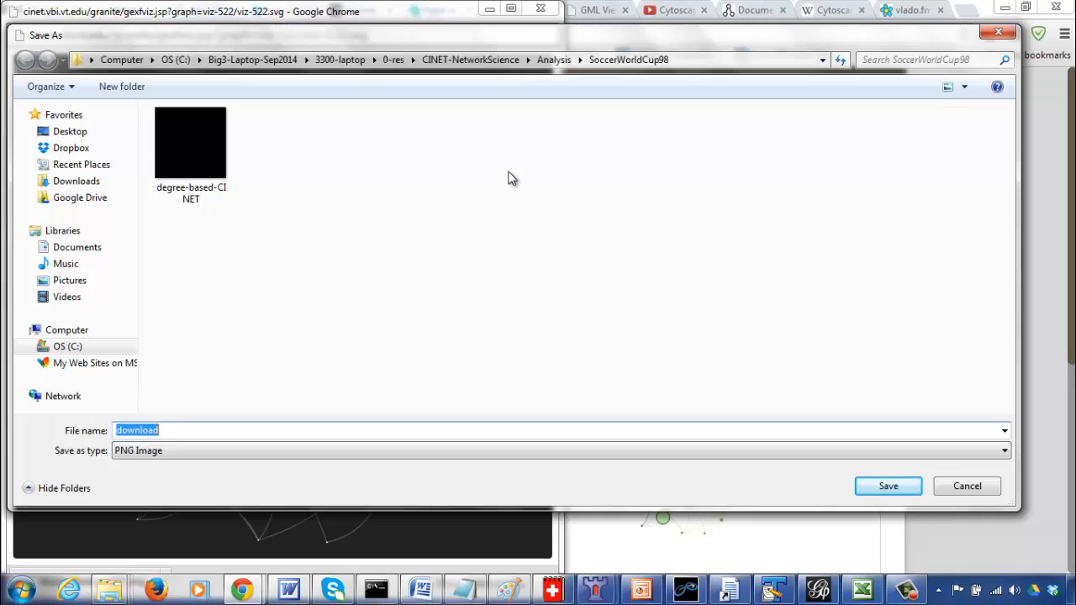
{"action": "type", "text": "betweeness="}
{"action": "key", "text": "BackSpace"}
{"action": "type", "text": "-c"}
{"action": "key", "text": "BackSpace"}
{"action": "key", "text": "BackSpace"}
{"action": "type", "text": "-centrality"}
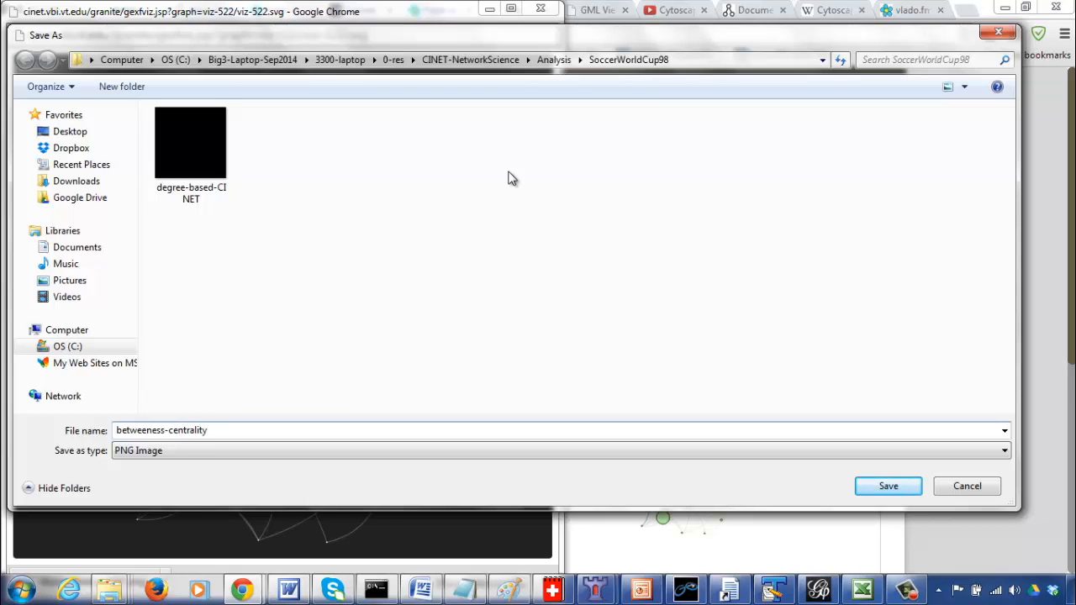
{"action": "key", "text": "Return"}
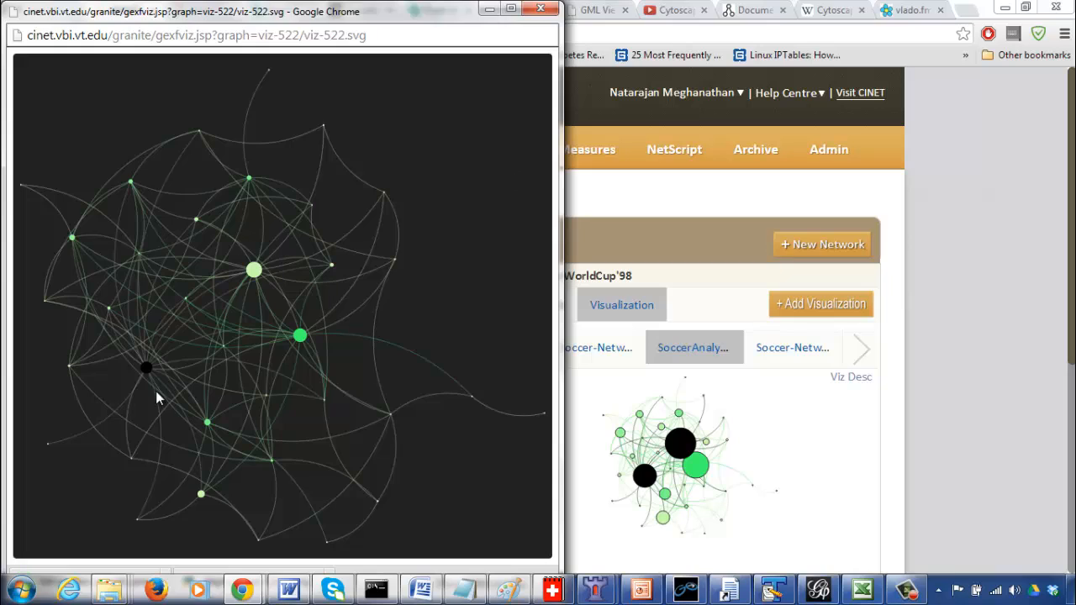
View the saved betweeness-centrality image from the Analysis > SoccerWorldCup98 folder, then close the viewer and the folder window
{"action": "left_click", "coordinate": [110, 590]}
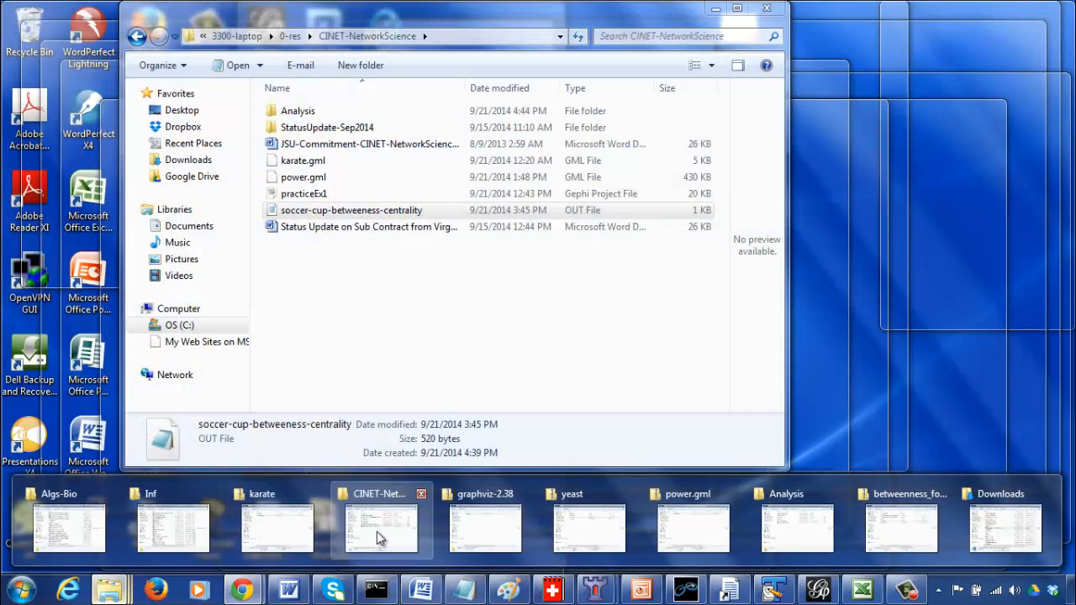
{"action": "left_click", "coordinate": [376, 531]}
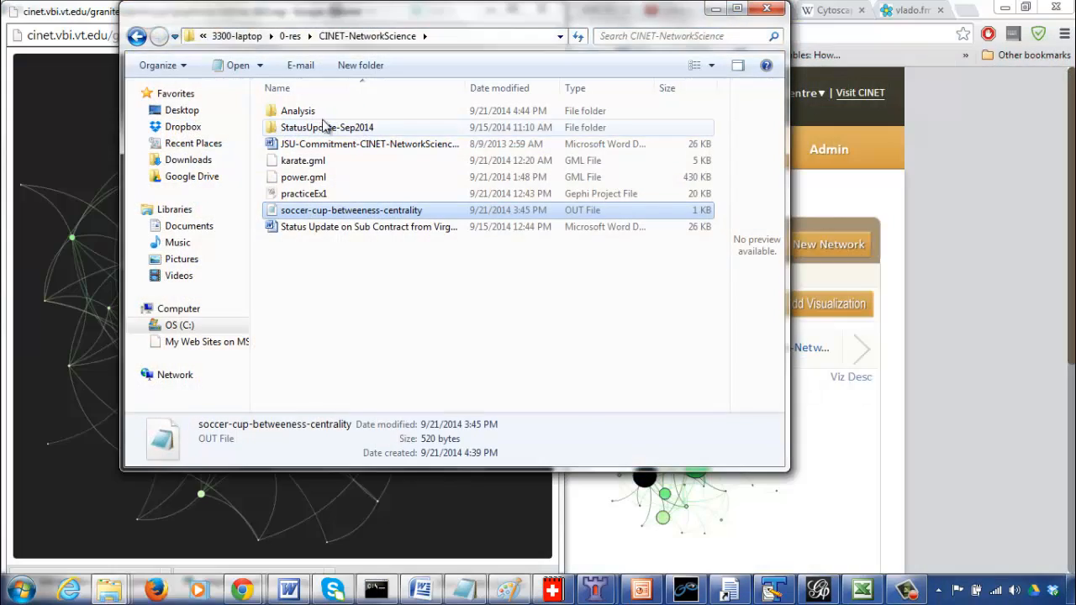
{"action": "double_click", "coordinate": [309, 114]}
{"action": "double_click", "coordinate": [310, 113]}
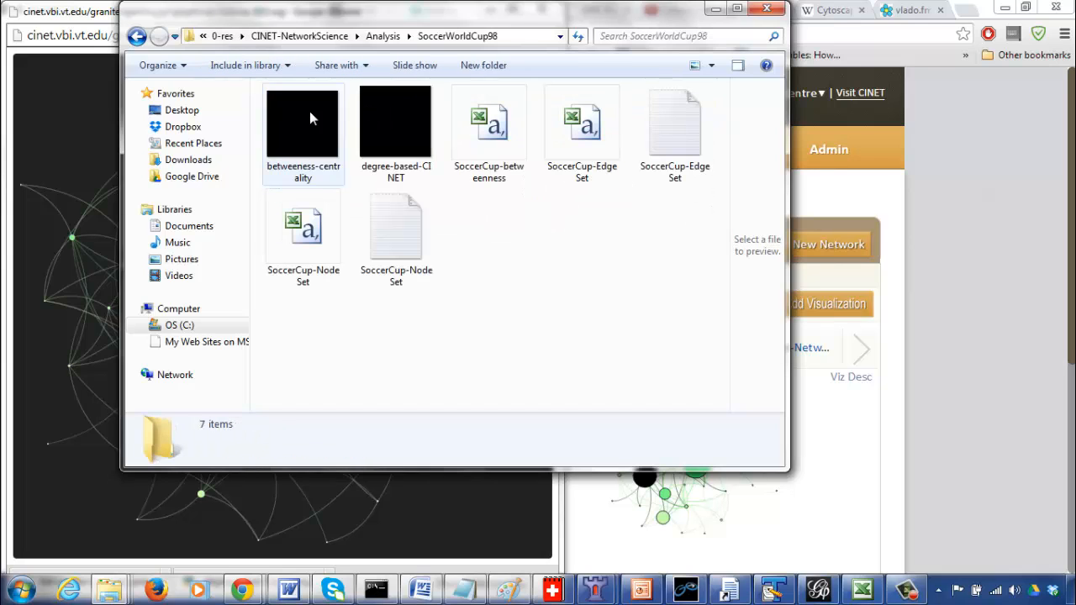
{"action": "double_click", "coordinate": [316, 126]}
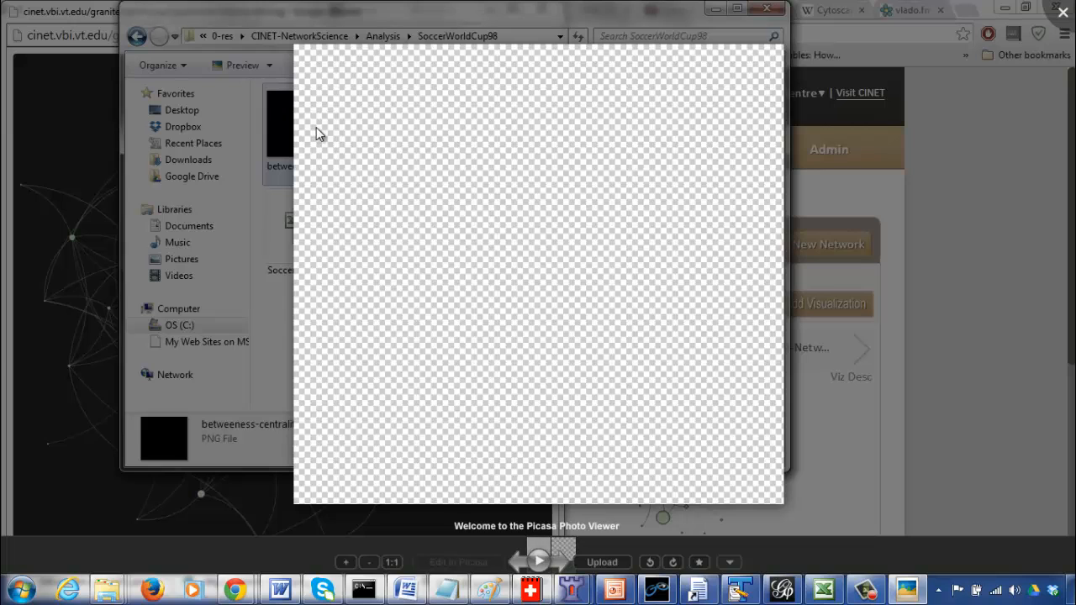
{"action": "left_click", "coordinate": [1062, 12]}
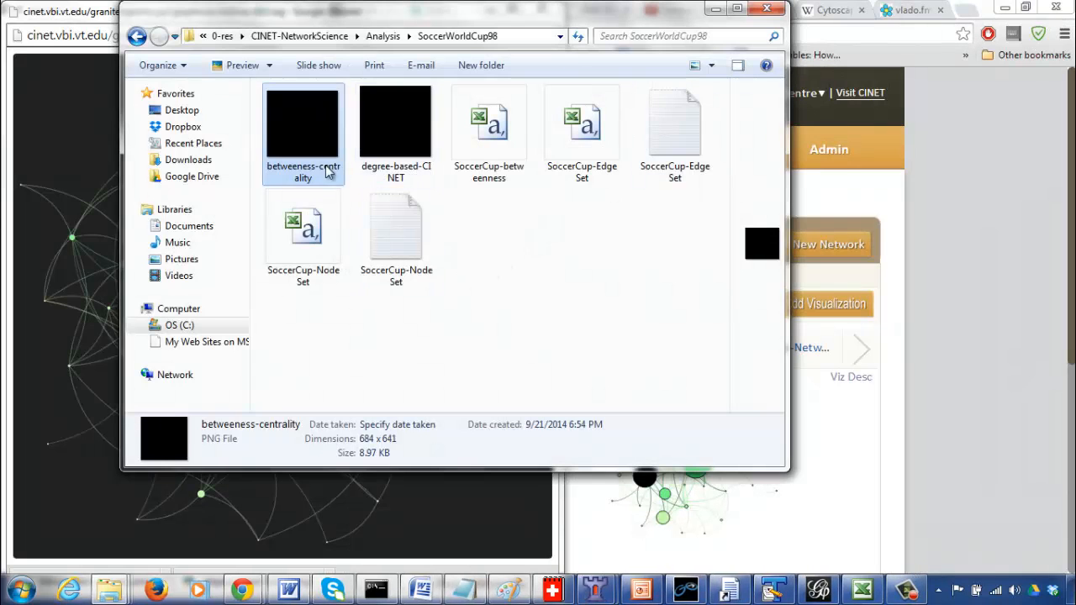
{"action": "left_click", "coordinate": [771, 10]}
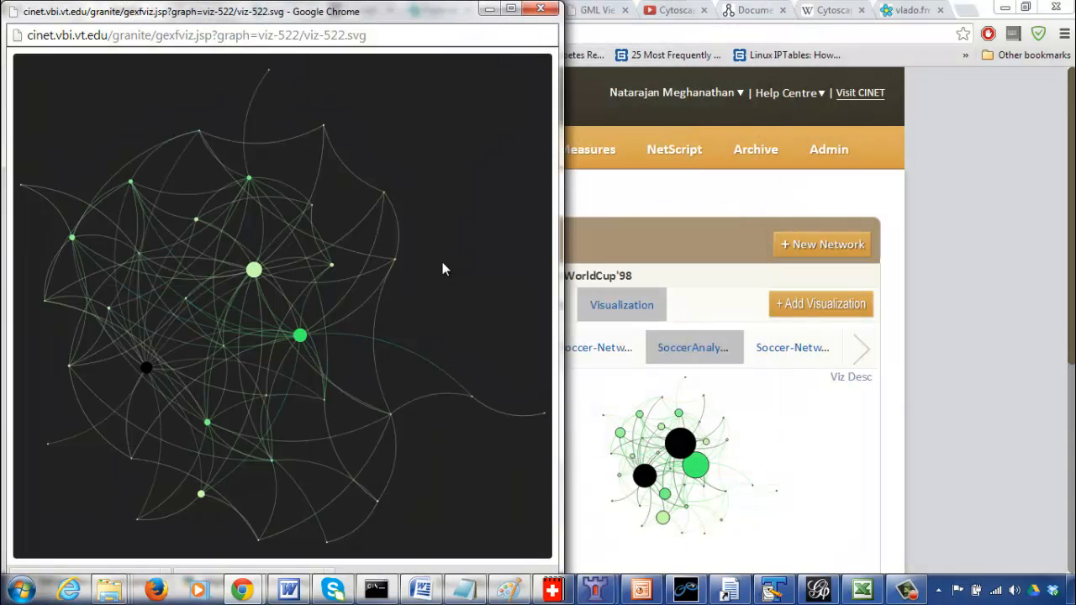
{"action": "right_click", "coordinate": [474, 190]}
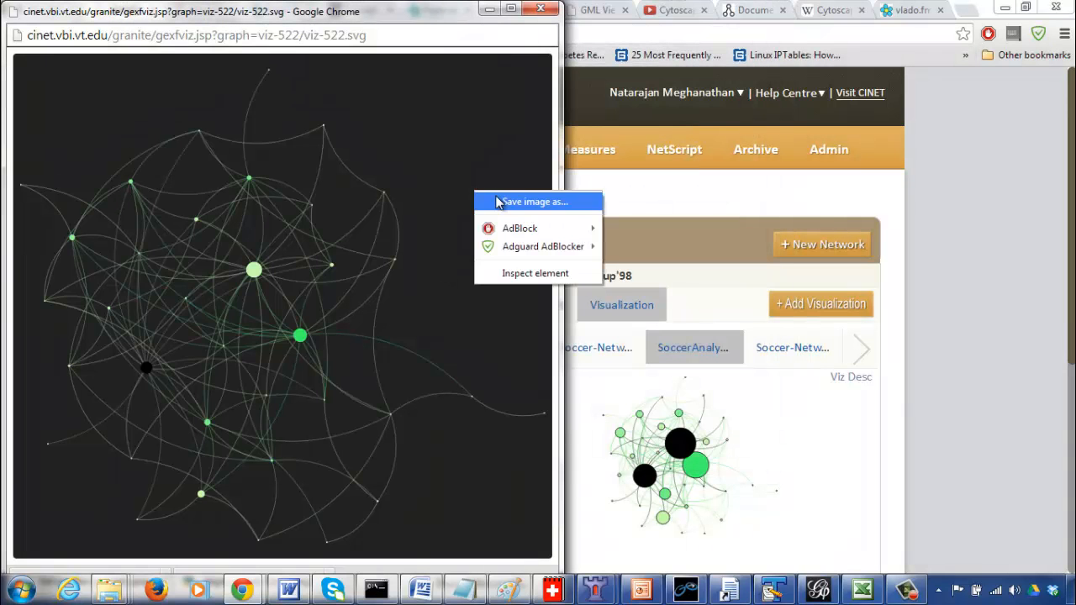
{"action": "left_click", "coordinate": [495, 200]}
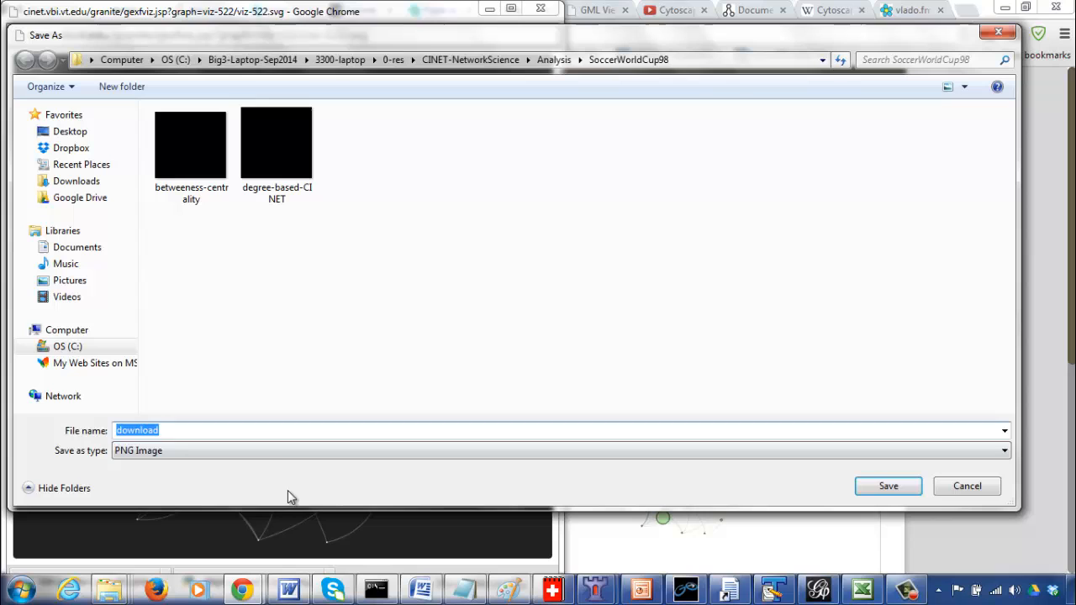
{"action": "left_click", "coordinate": [274, 449]}
{"action": "left_click", "coordinate": [273, 449]}
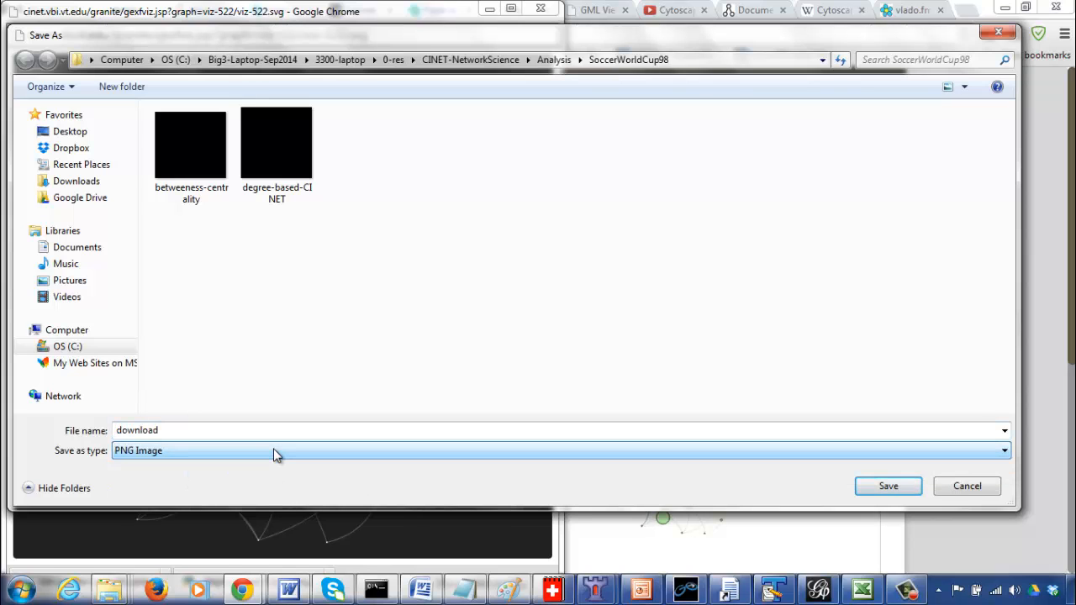
{"action": "left_click", "coordinate": [967, 488]}
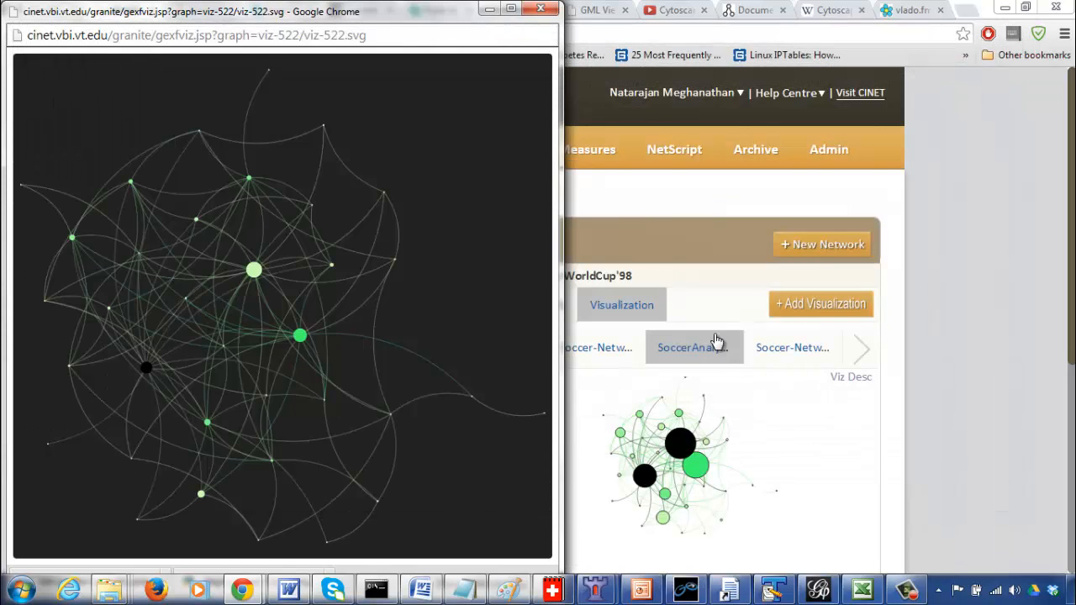
{"action": "right_click", "coordinate": [40, 109]}
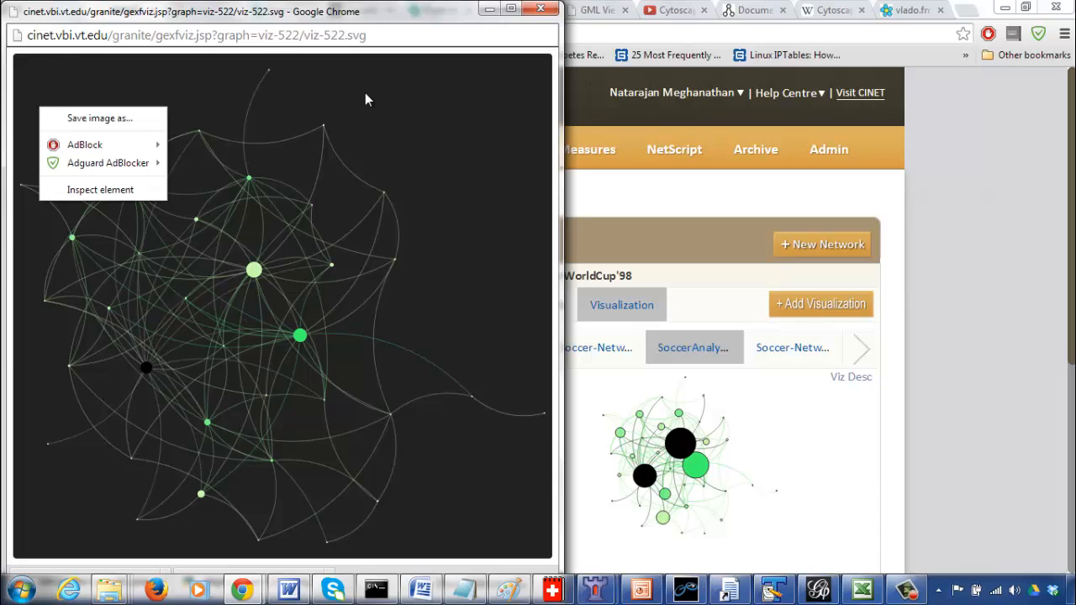
{"action": "left_click", "coordinate": [389, 120]}
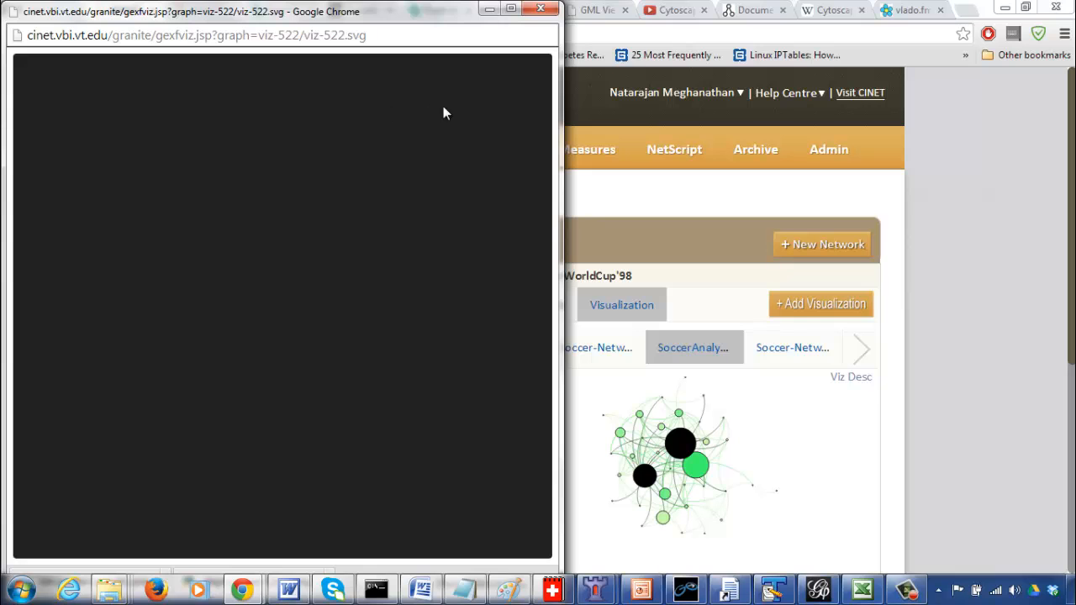
{"action": "right_click", "coordinate": [440, 196]}
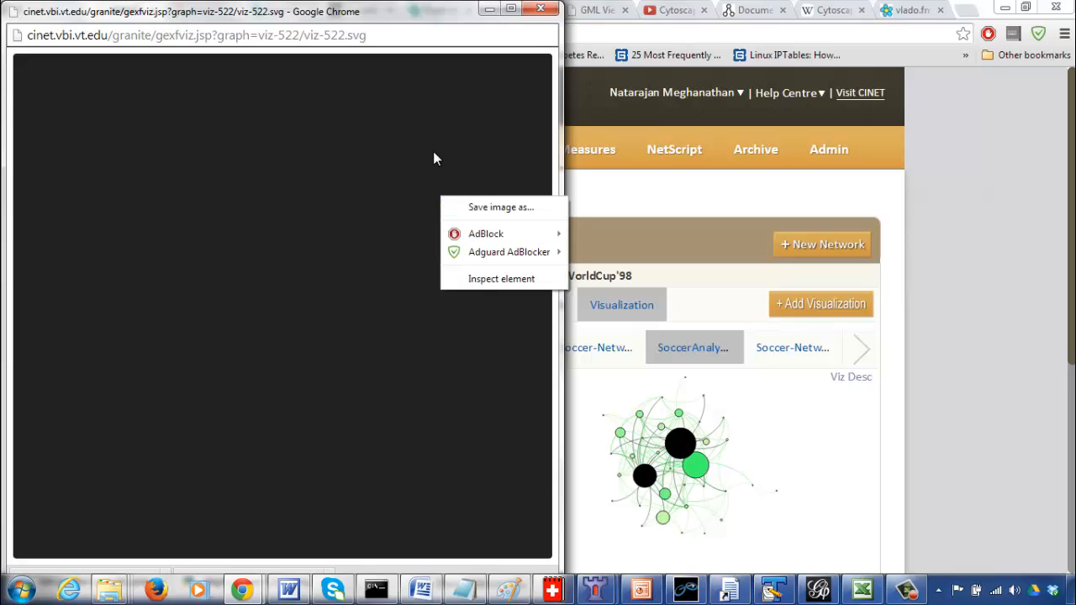
{"action": "left_click", "coordinate": [435, 156]}
Close the enlarged graph window, reopen the SoccerAnaly... graph in a new separate window to view it, and close it again
{"action": "left_click", "coordinate": [540, 8]}
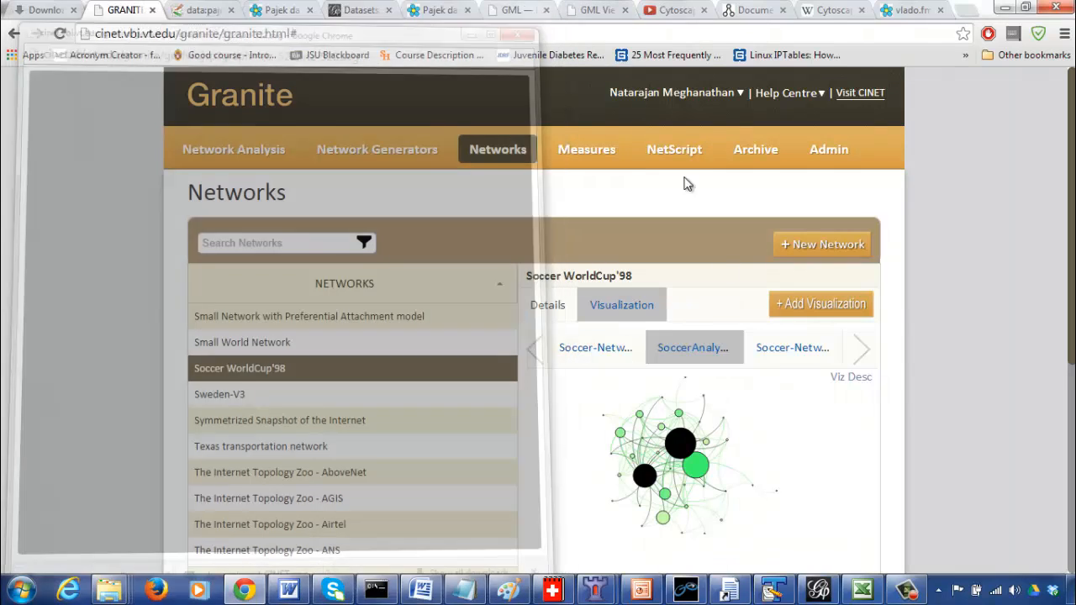
{"action": "left_click", "coordinate": [776, 476]}
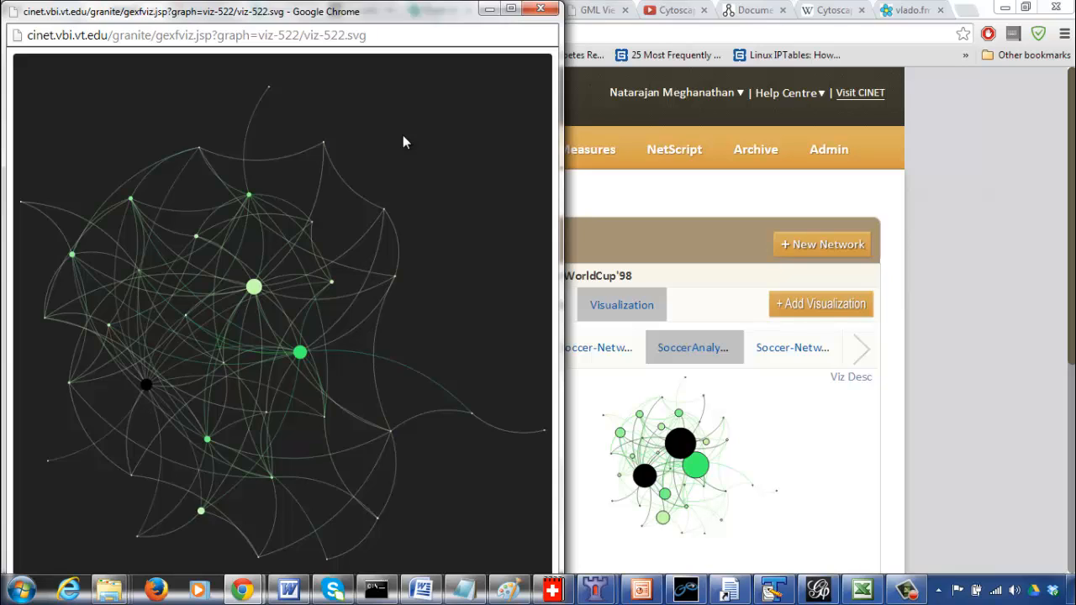
{"action": "right_click", "coordinate": [419, 169]}
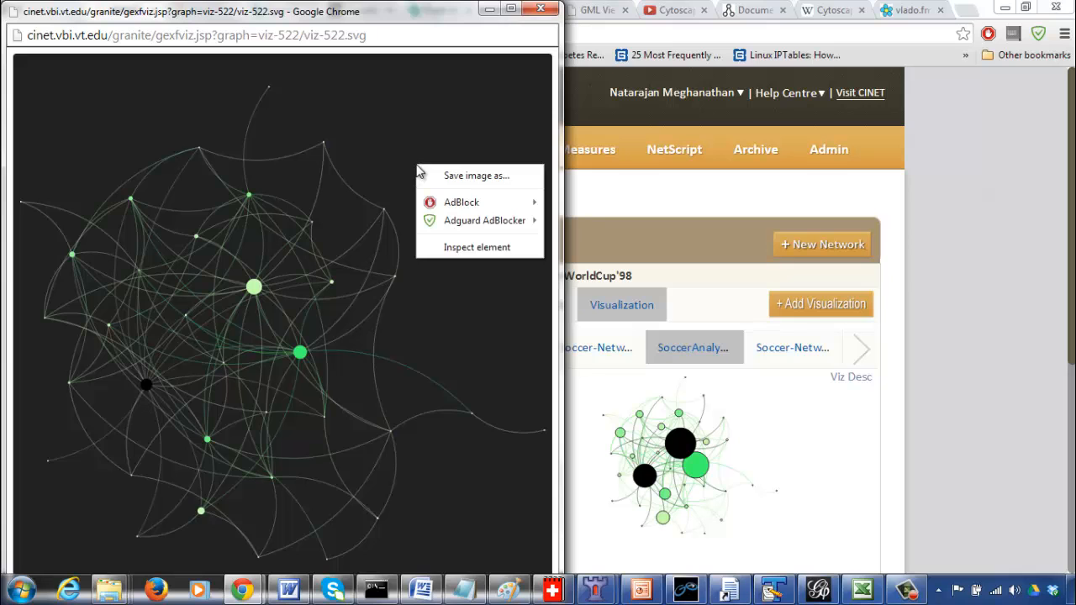
{"action": "left_click", "coordinate": [542, 7]}
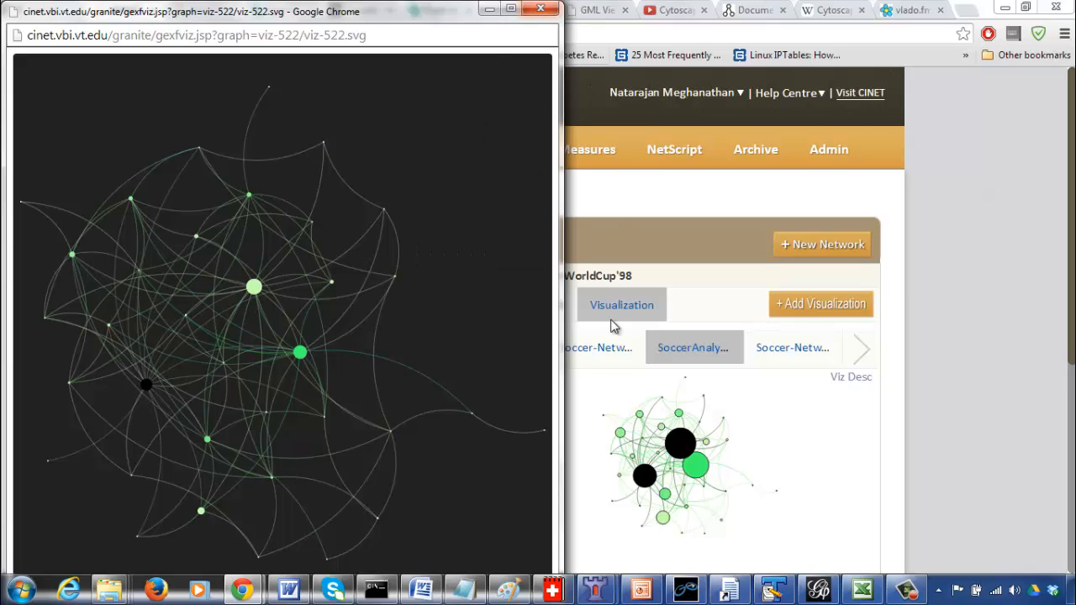
{"action": "left_click", "coordinate": [542, 7]}
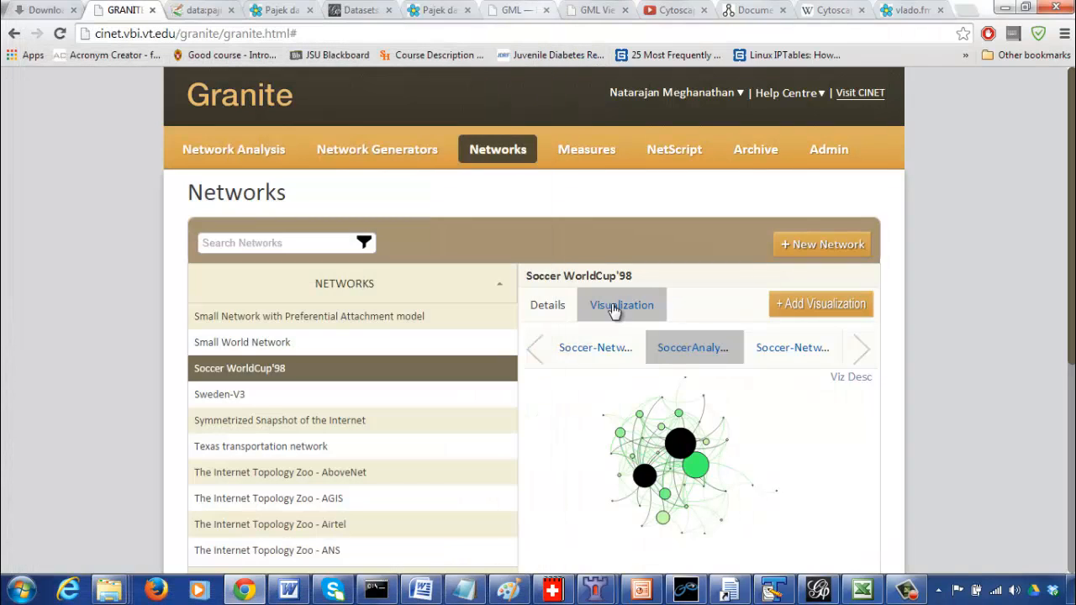
Compare the grey Soccer-Netw... visualization with the green and black SoccerAnaly... visualization of Soccer WorldCup'98
{"action": "left_click", "coordinate": [600, 355]}
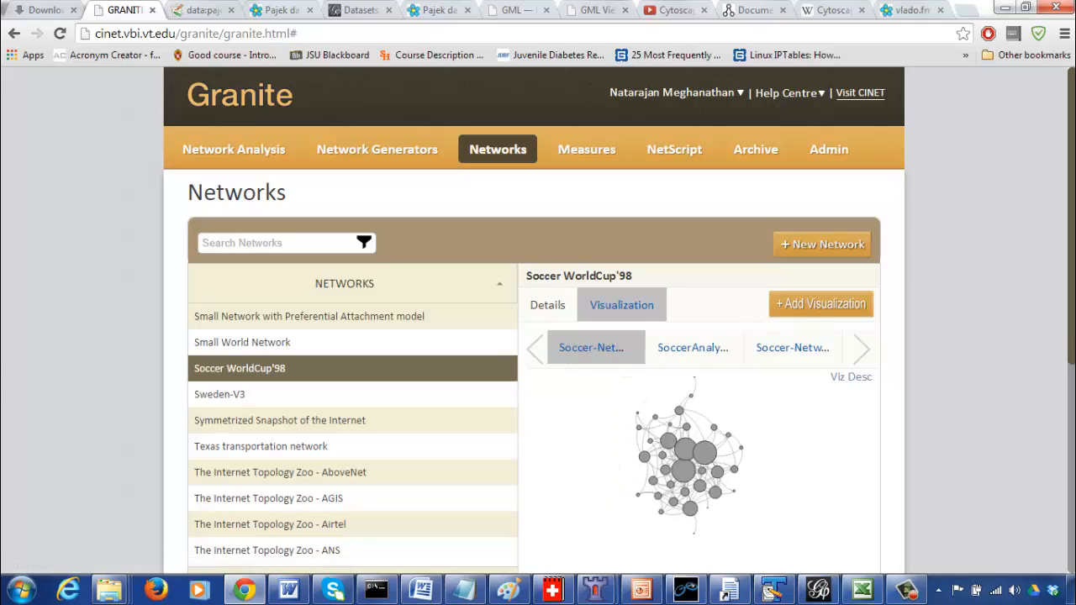
{"action": "scroll", "coordinate": [1013, 339], "scroll_direction": "down", "scroll_amount": 2}
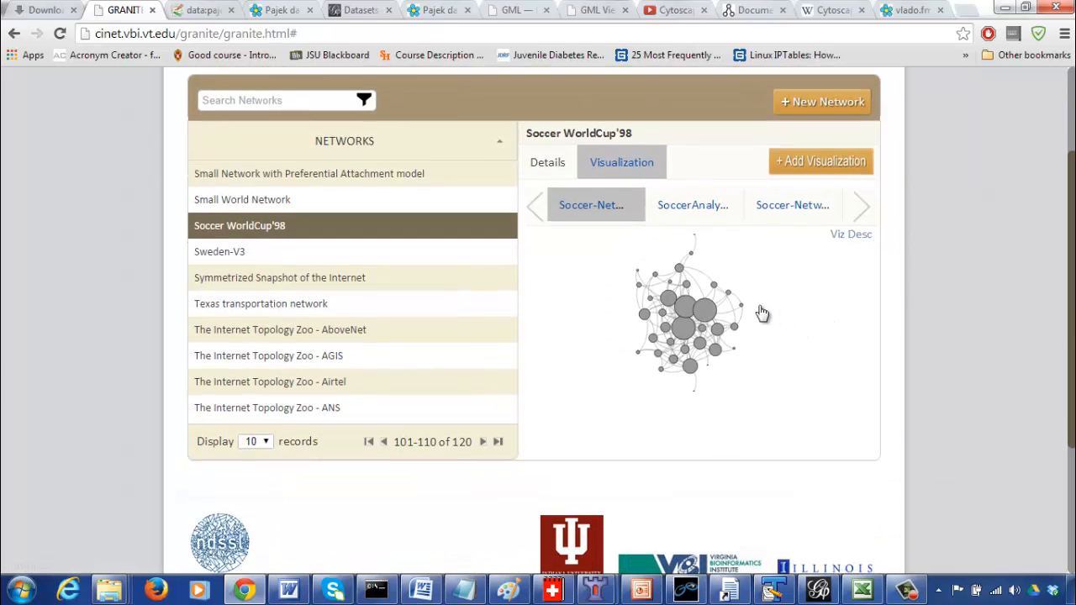
{"action": "left_click", "coordinate": [703, 207]}
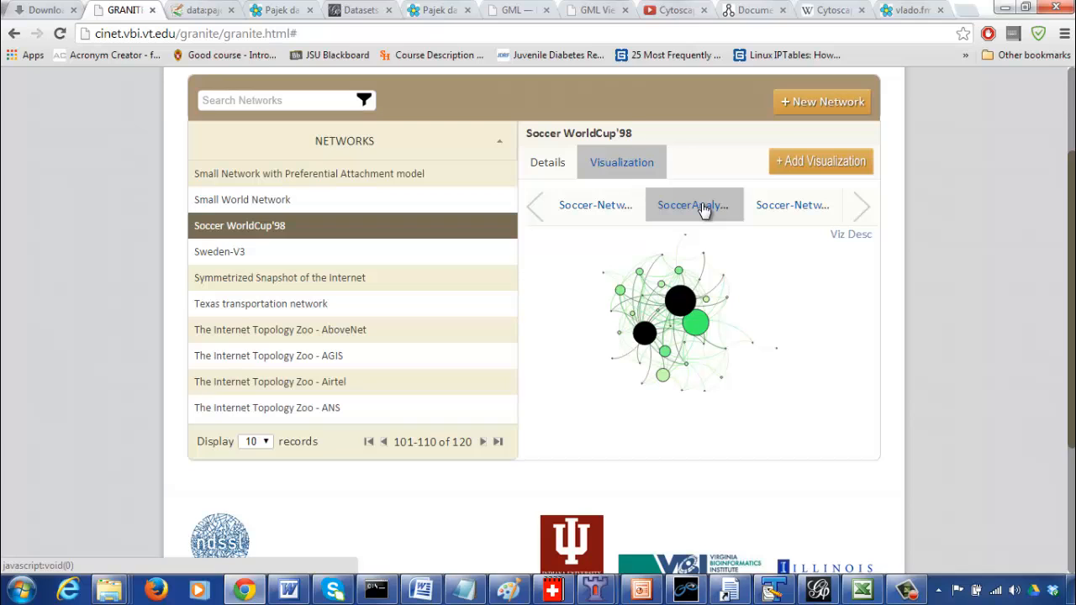
Examine the enlarged SoccerAnaly... graph and its black node in the separate window, comparing it with the preview, and close the window
{"action": "left_click", "coordinate": [743, 311]}
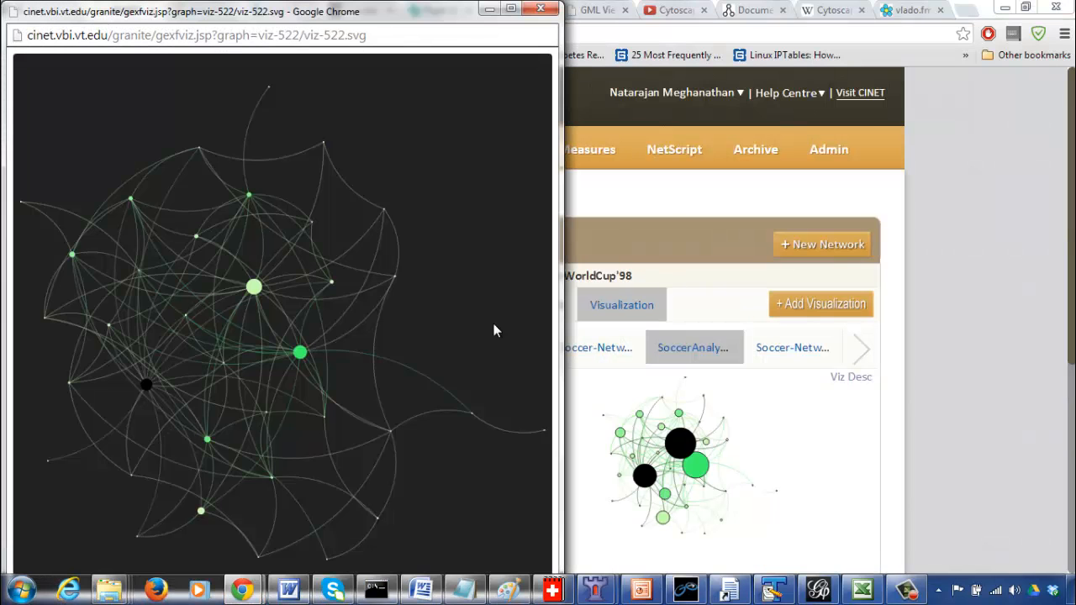
{"action": "left_click", "coordinate": [145, 384]}
{"action": "left_click", "coordinate": [542, 11]}
{"action": "left_click_drag", "start_coordinate": [1067, 263], "coordinate": [986, 353]}
{"action": "left_click", "coordinate": [985, 354]}
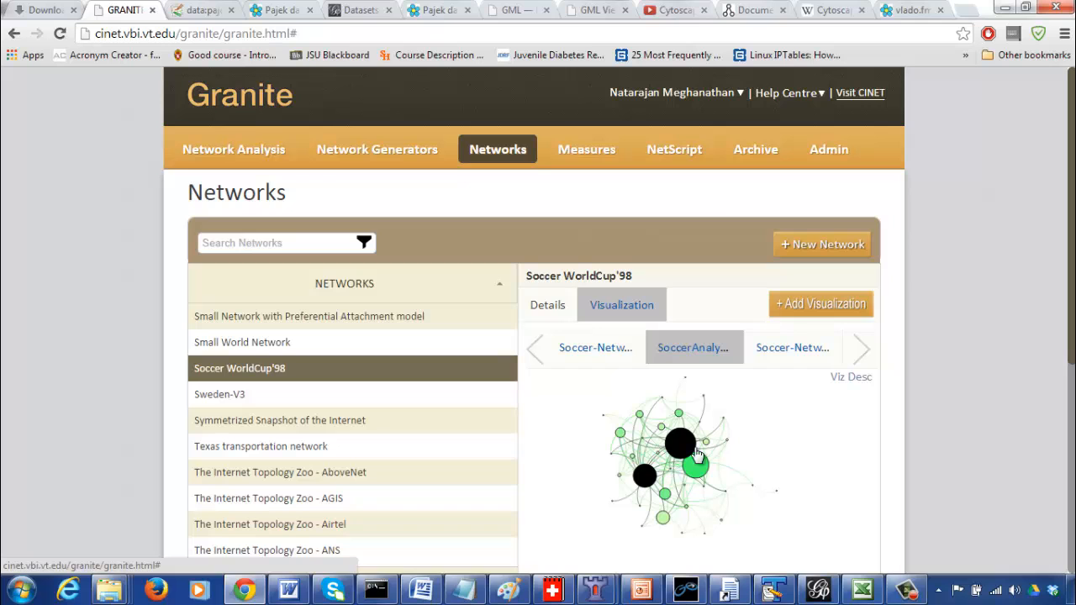
{"action": "left_click", "coordinate": [788, 456]}
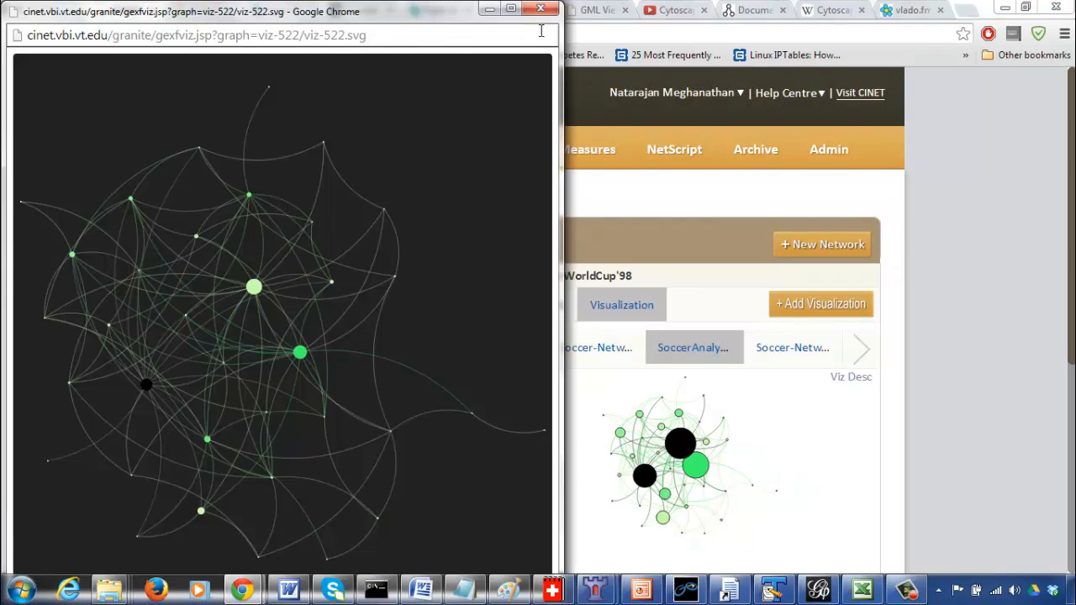
{"action": "left_click", "coordinate": [538, 11]}
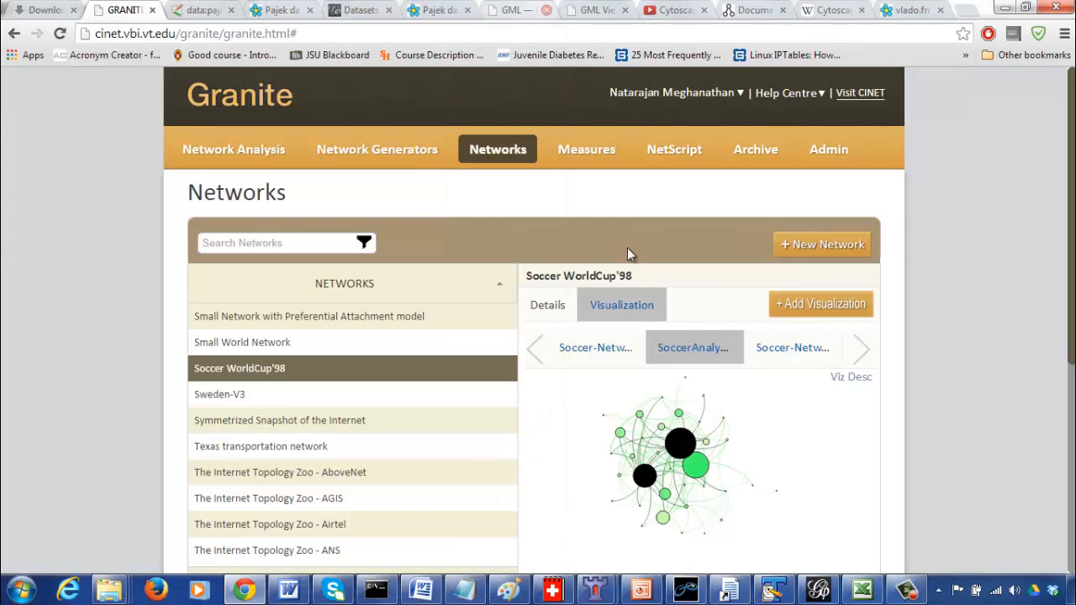
Display the grey Soccer-Netw... visualization of Soccer WorldCup'98 again, then view the list of network analyses
{"action": "left_click", "coordinate": [596, 354]}
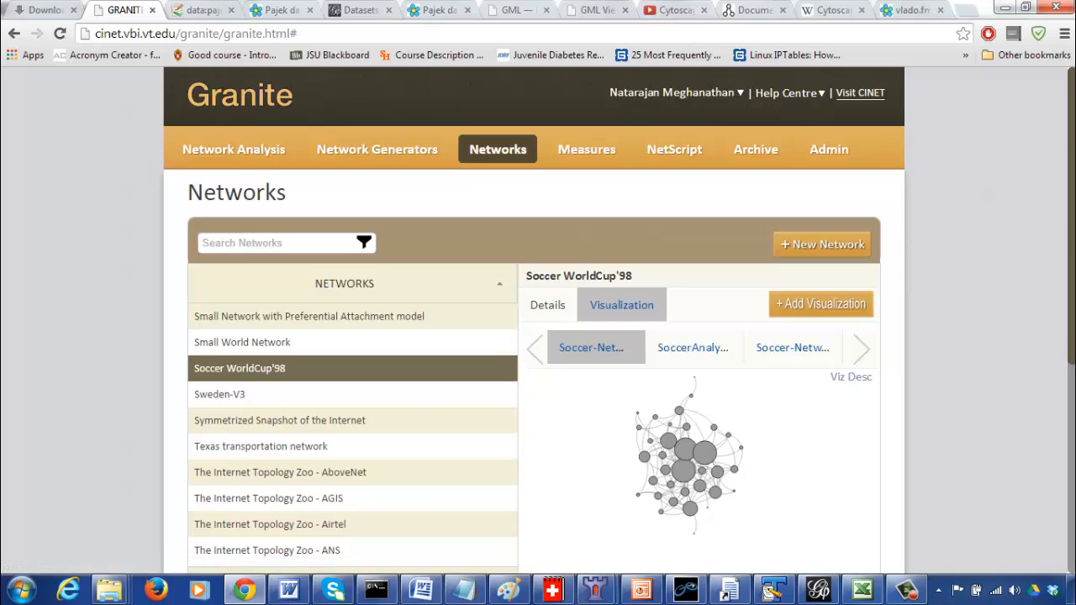
{"action": "scroll", "coordinate": [1042, 242], "scroll_direction": "down", "scroll_amount": 2}
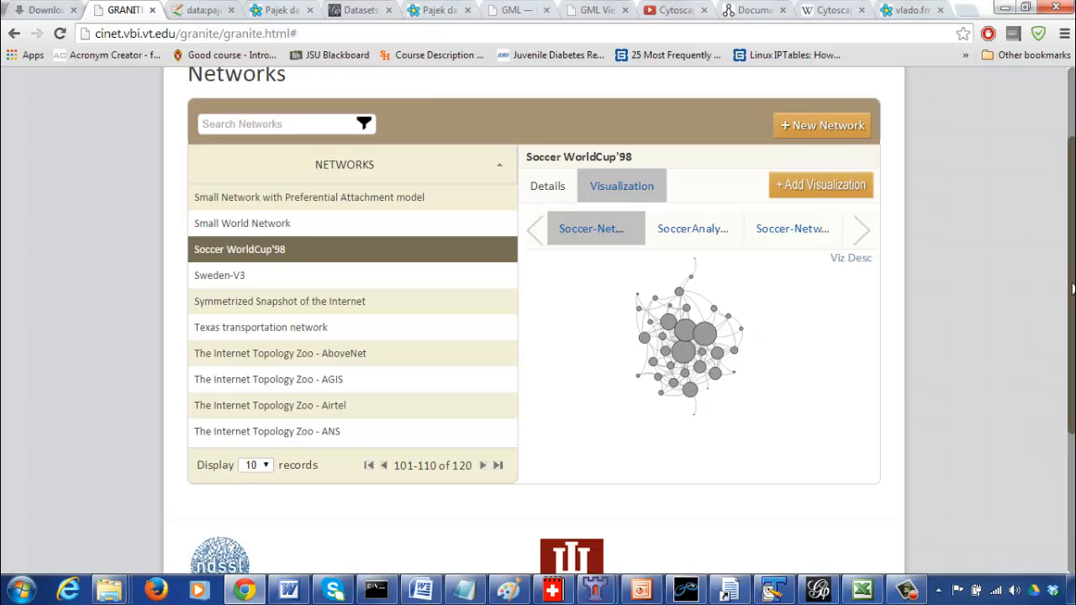
{"action": "scroll", "coordinate": [1072, 289], "scroll_direction": "up", "scroll_amount": 2}
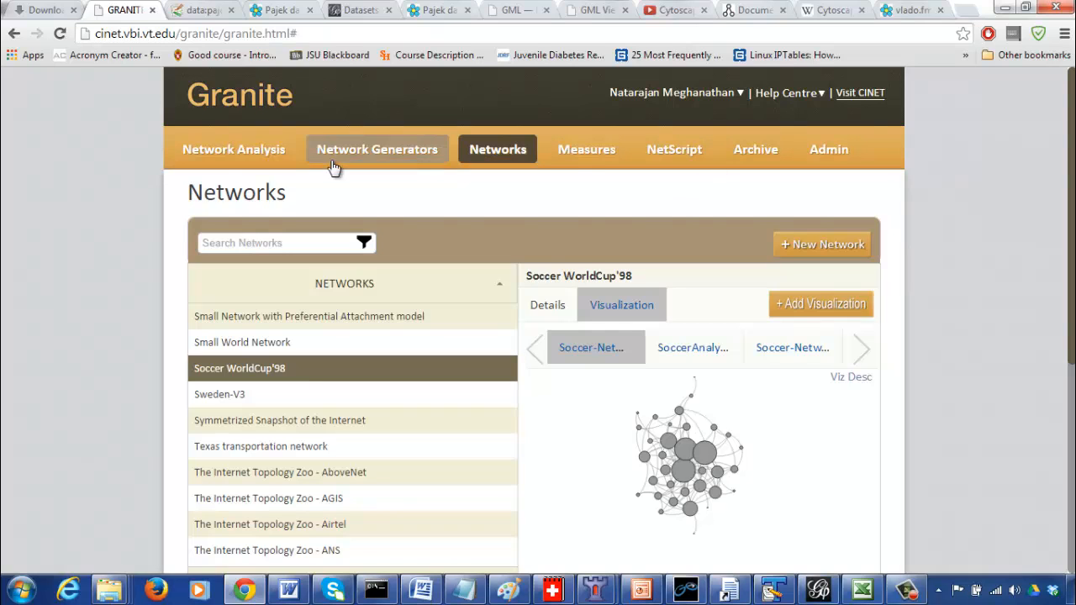
{"action": "left_click", "coordinate": [230, 156]}
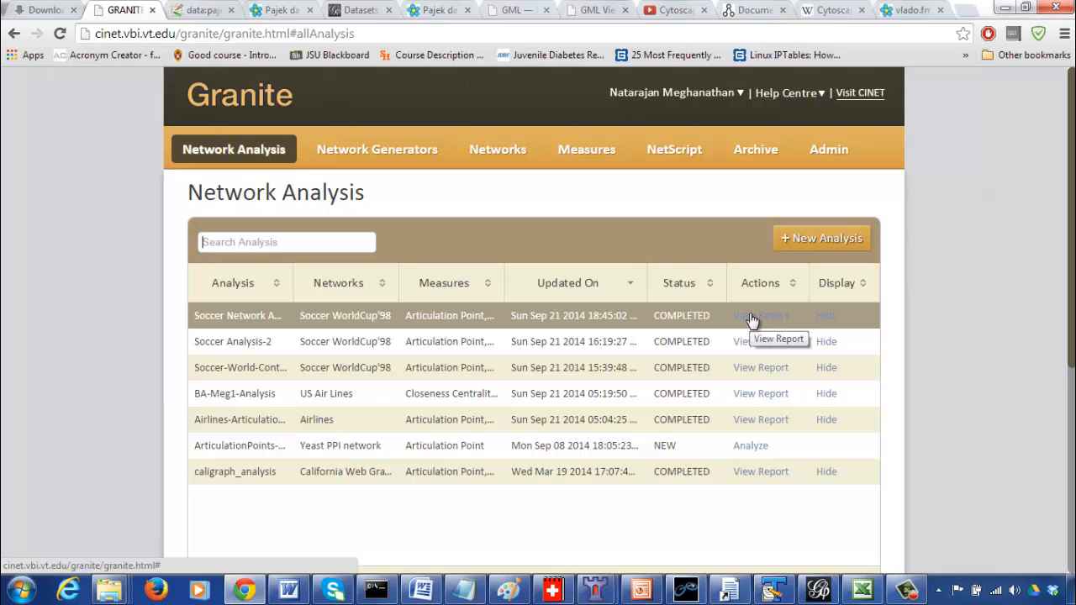
Create a new network generator and name it Meg-RandomNetwork
{"action": "left_click", "coordinate": [407, 152]}
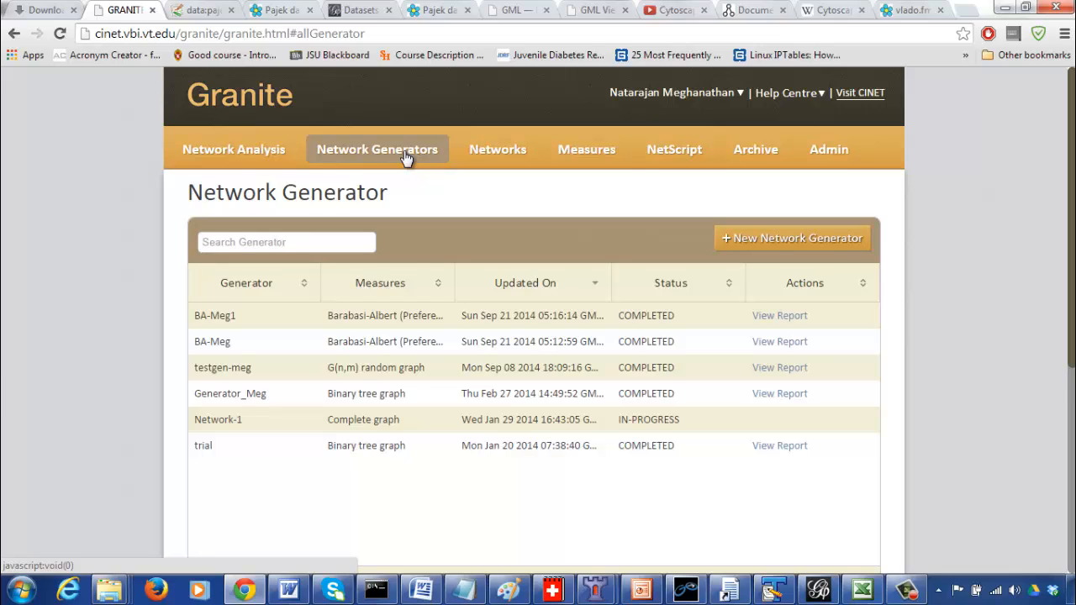
{"action": "left_click", "coordinate": [831, 242]}
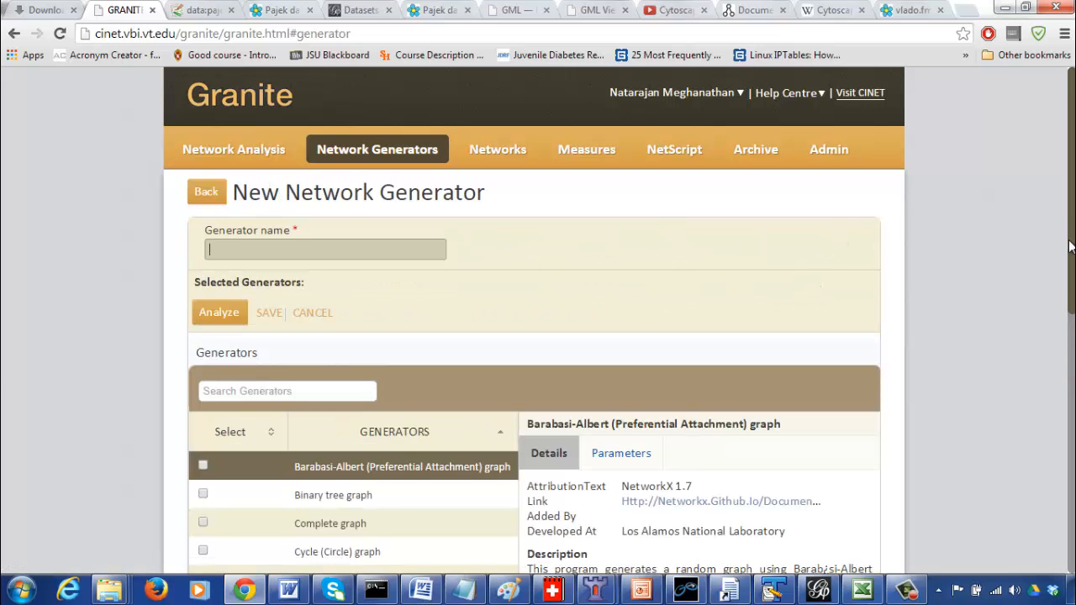
{"action": "mouse_move", "coordinate": [1068, 240]}
{"action": "left_mouse_down"}
{"action": "mouse_move", "coordinate": [1069, 282]}
{"action": "mouse_move", "coordinate": [1068, 241]}
{"action": "left_mouse_up"}
{"action": "left_click", "coordinate": [332, 246]}
{"action": "type", "text": "Meg-RandomNetwork"}
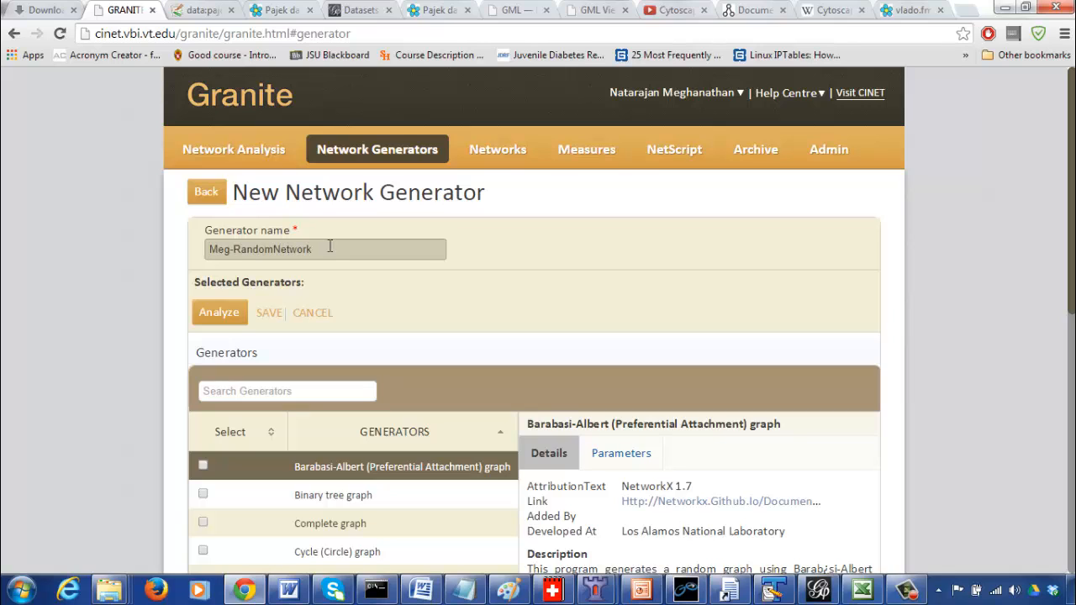
Increase the number of records shown in the generators list and look through the available graph generators
{"action": "scroll", "coordinate": [705, 269], "scroll_direction": "down", "scroll_amount": 4}
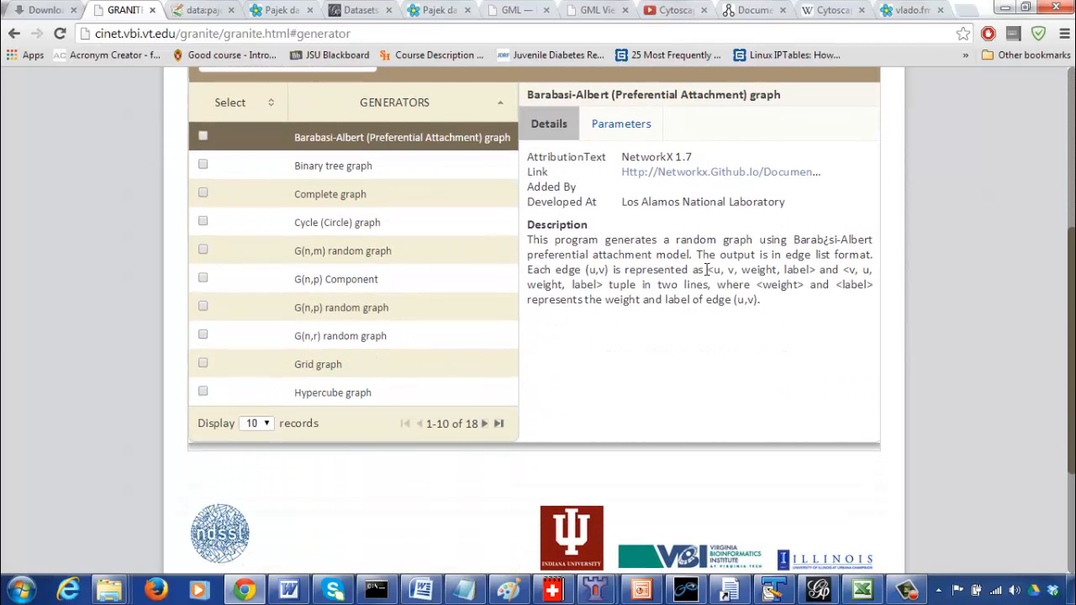
{"action": "left_click", "coordinate": [259, 423]}
{"action": "left_click", "coordinate": [260, 473]}
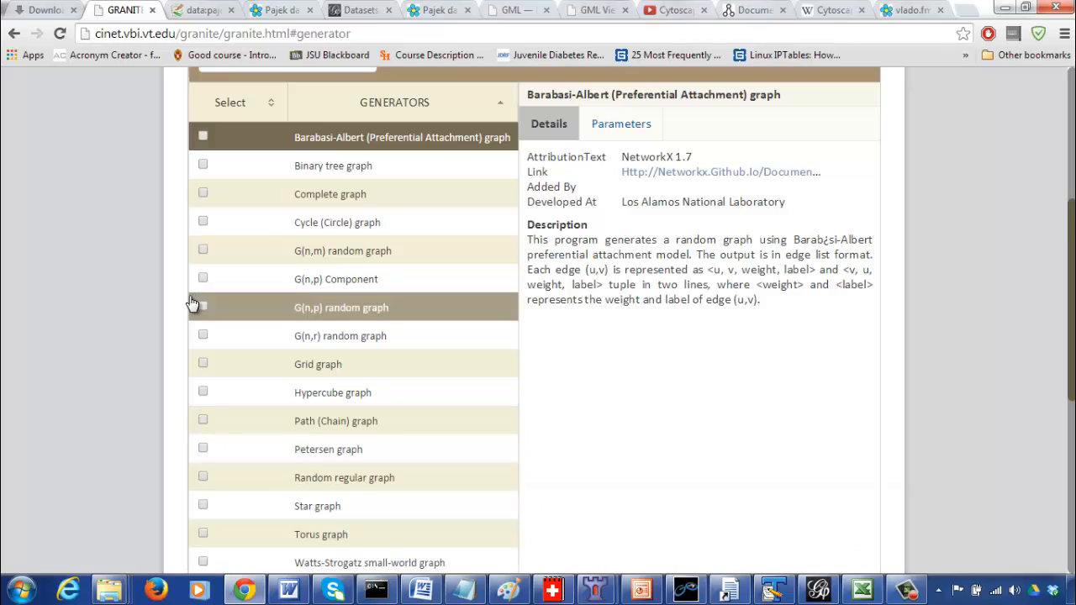
{"action": "scroll", "coordinate": [109, 351], "scroll_direction": "down", "scroll_amount": 1}
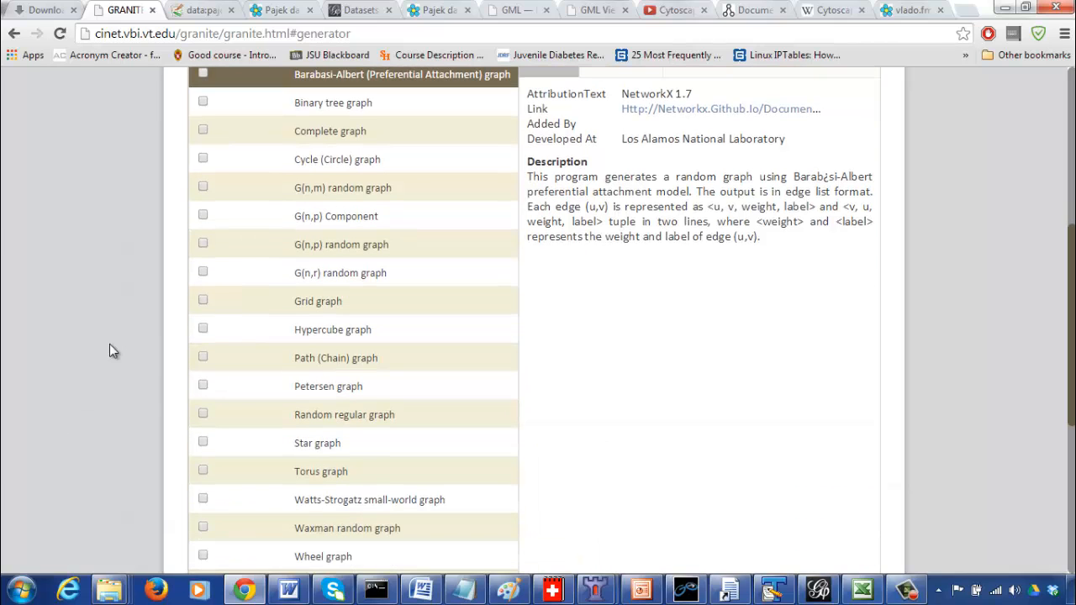
{"action": "scroll", "coordinate": [109, 351], "scroll_direction": "up", "scroll_amount": 1}
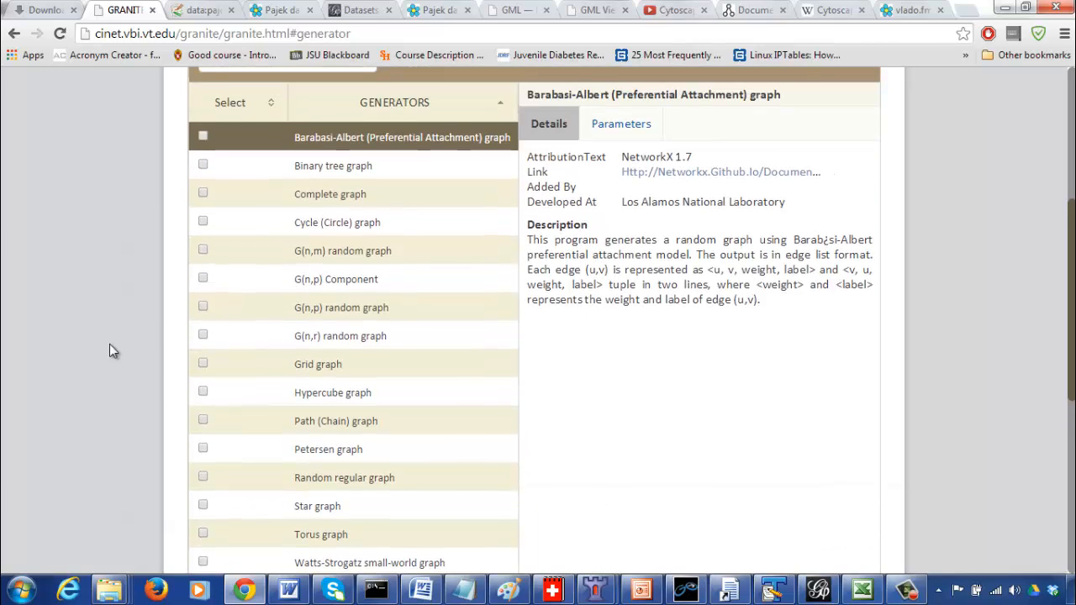
Select the G(n,p) random graph generator and submit its parameters with 20 nodes and an edge probability of 0.5
{"action": "left_click", "coordinate": [210, 311]}
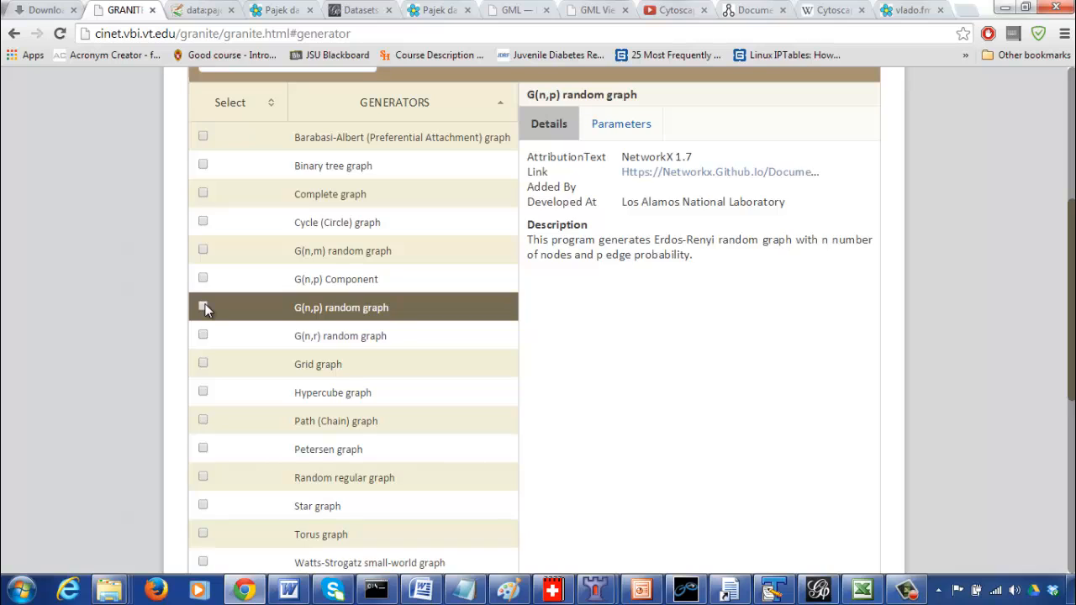
{"action": "left_click", "coordinate": [203, 306]}
{"action": "left_click", "coordinate": [562, 125]}
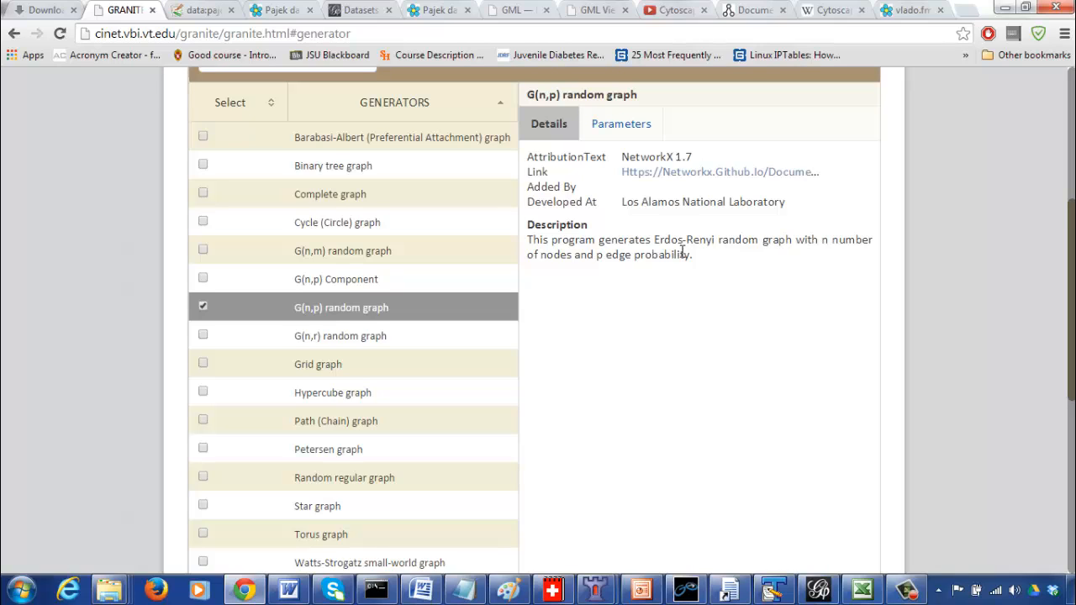
{"action": "left_click", "coordinate": [614, 129]}
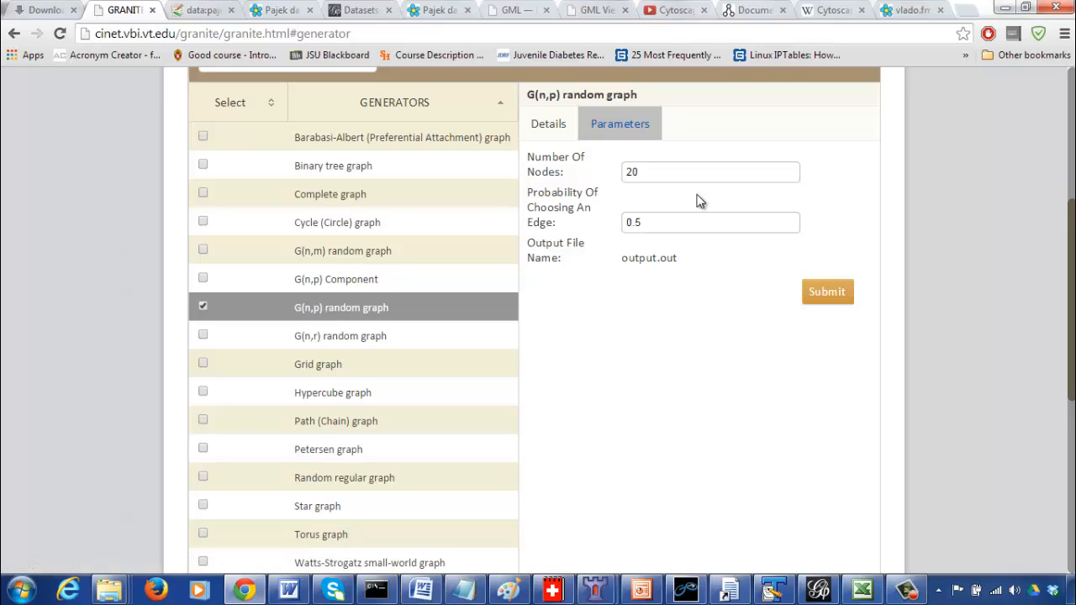
{"action": "left_click", "coordinate": [840, 288]}
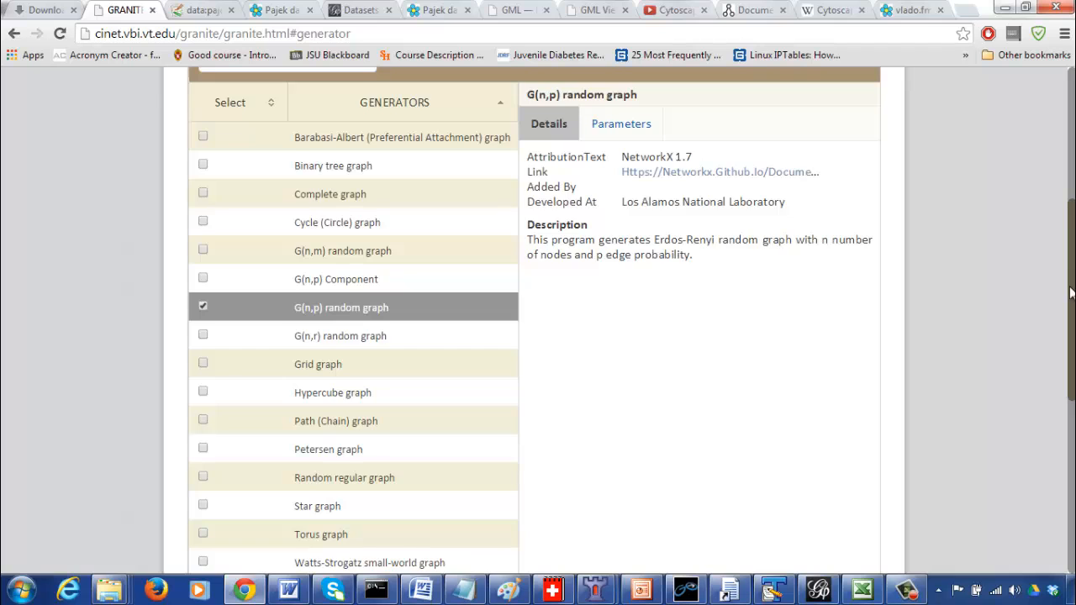
{"action": "scroll", "coordinate": [421, 271], "scroll_direction": "up", "scroll_amount": 3}
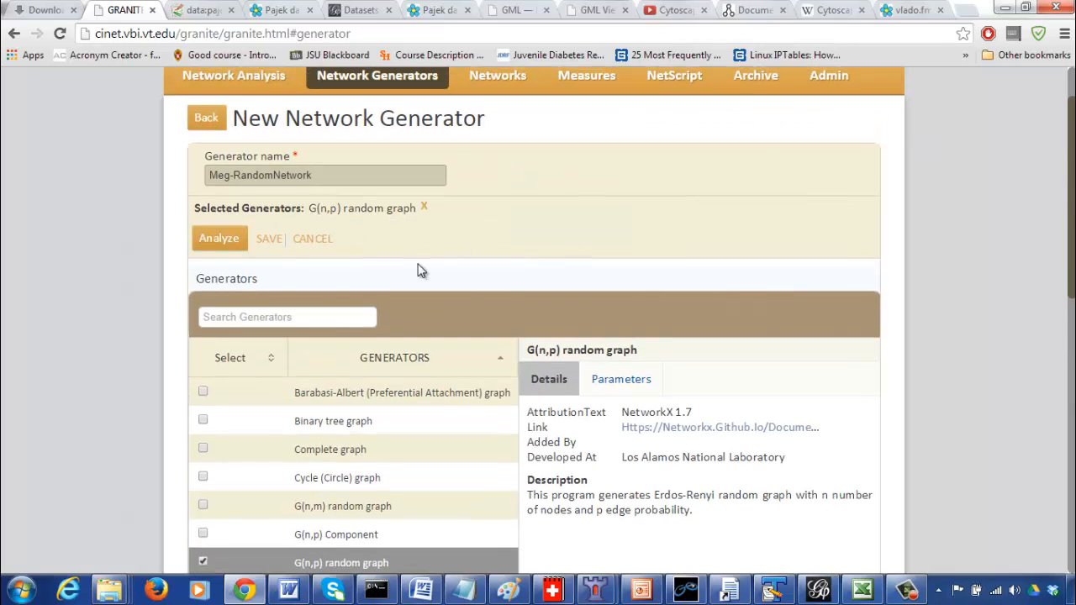
Save the Meg-RandomNetwork generator and generate its G(n,p) random graph
{"action": "left_click", "coordinate": [270, 239]}
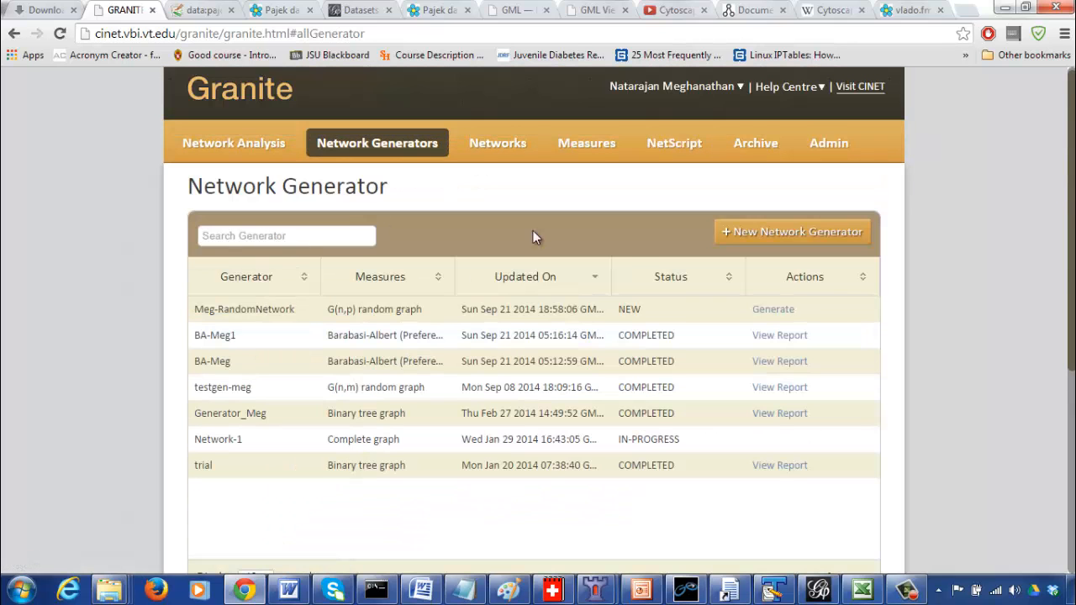
{"action": "left_click", "coordinate": [773, 311]}
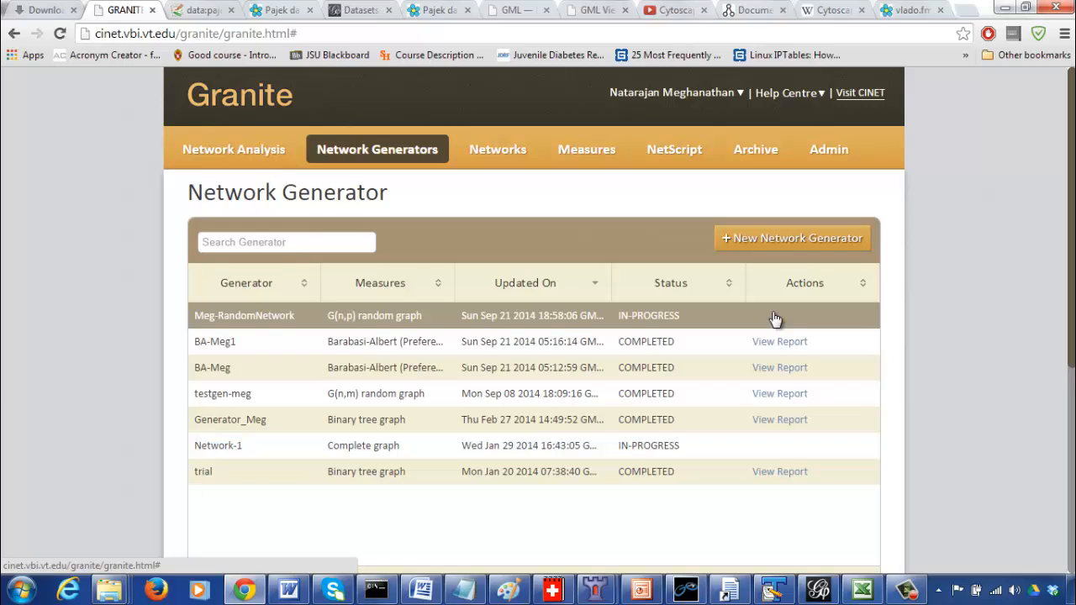
Open the Meg-RandomNetwork report, check its log.out and output.out files and try to download the results
{"action": "left_click", "coordinate": [775, 318]}
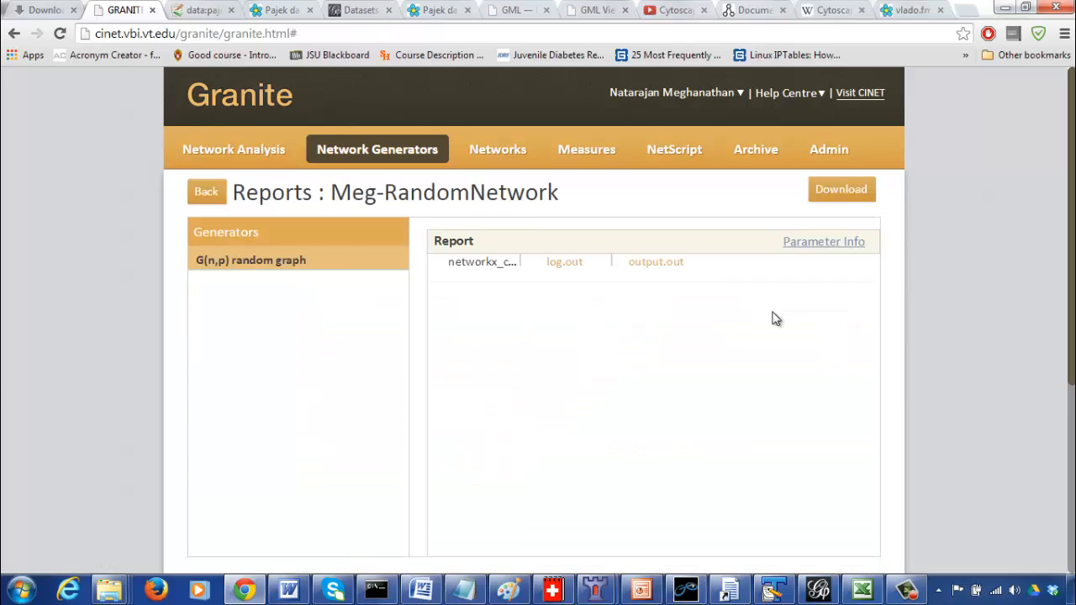
{"action": "left_click", "coordinate": [653, 267]}
{"action": "left_click", "coordinate": [558, 266]}
{"action": "left_click", "coordinate": [657, 268]}
{"action": "left_click", "coordinate": [857, 190]}
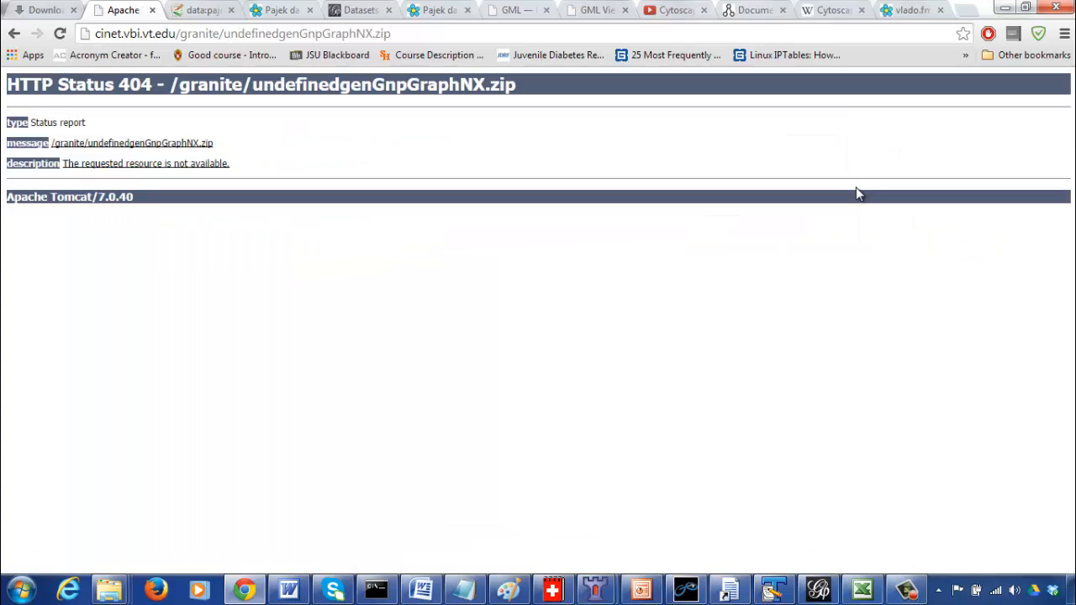
Return to the Granite login page and sign in with the account username and password
{"action": "left_click", "coordinate": [14, 34]}
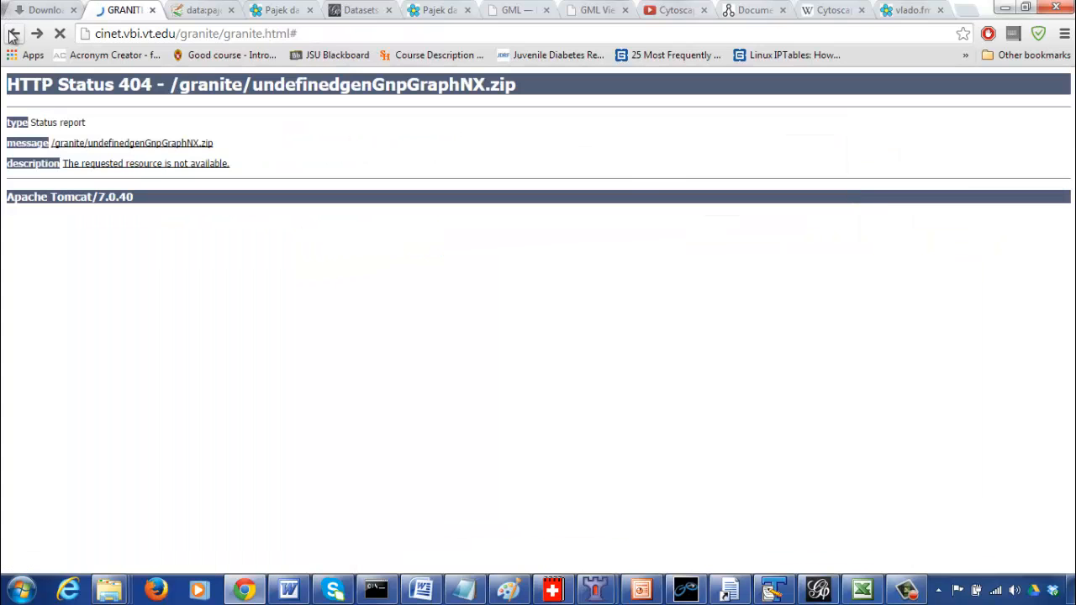
{"action": "left_click", "coordinate": [656, 201]}
{"action": "type", "text": "natarajan"}
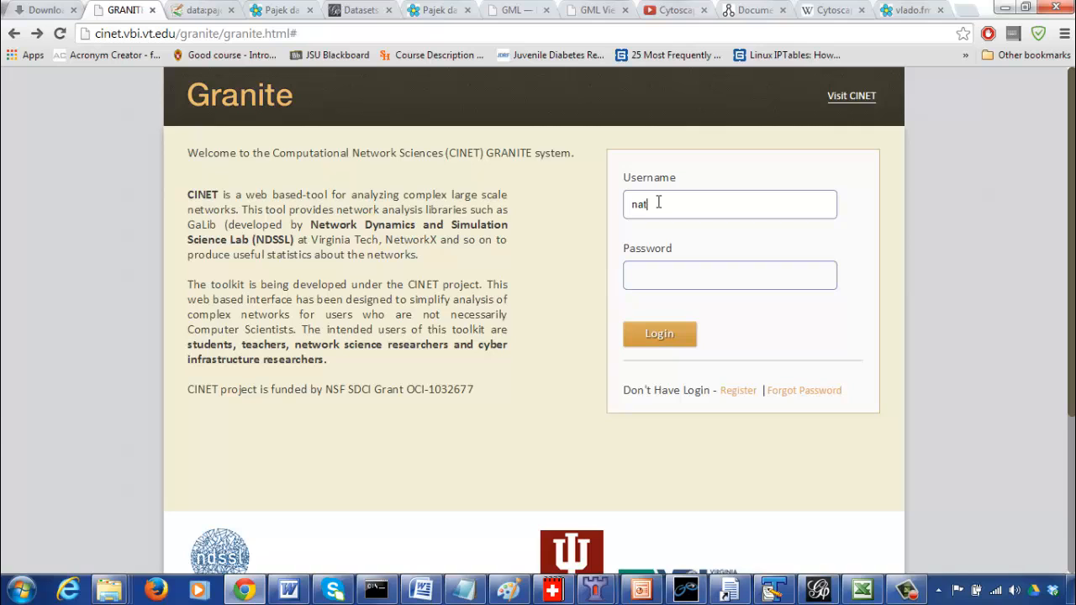
{"action": "key", "text": "Tab"}
{"action": "type", "text": "*******"}
{"action": "key", "text": "Return"}
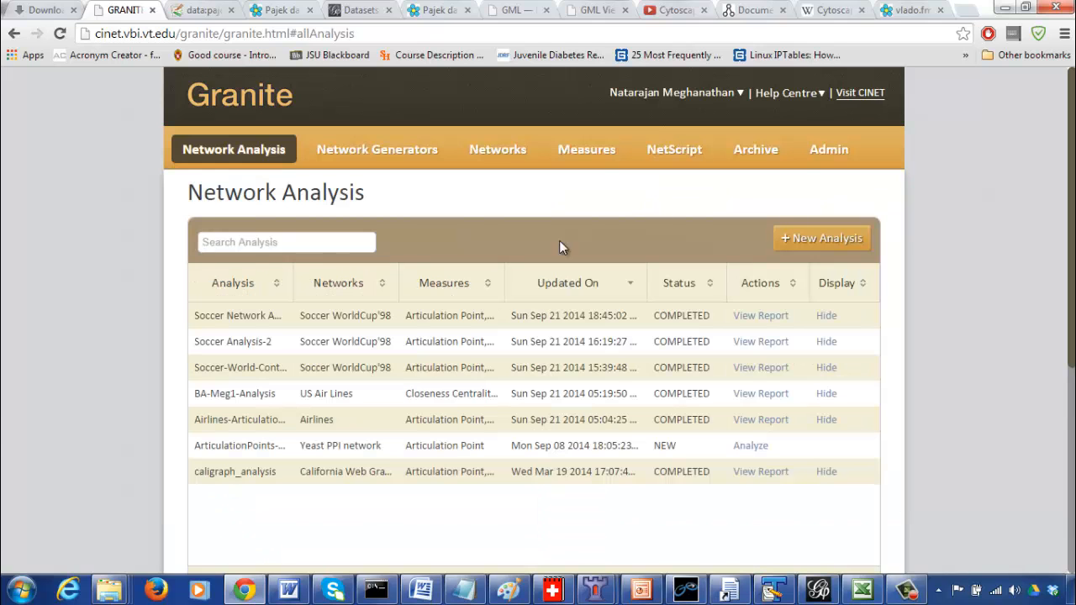
Look through the Networks list and the archived analyses
{"action": "left_click", "coordinate": [496, 148]}
{"action": "left_click", "coordinate": [356, 250]}
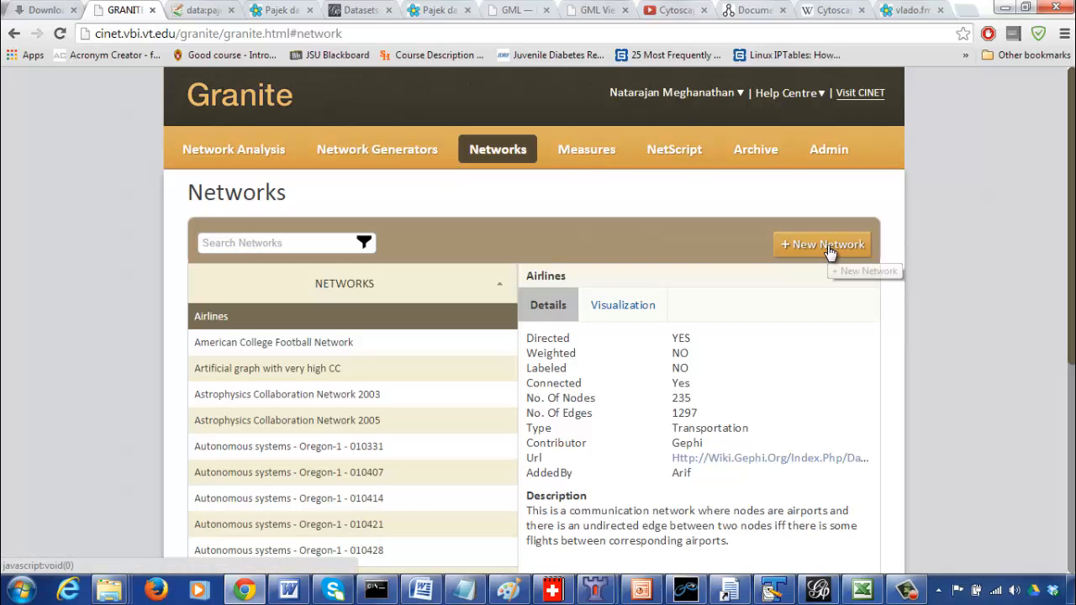
{"action": "double_click", "coordinate": [756, 164]}
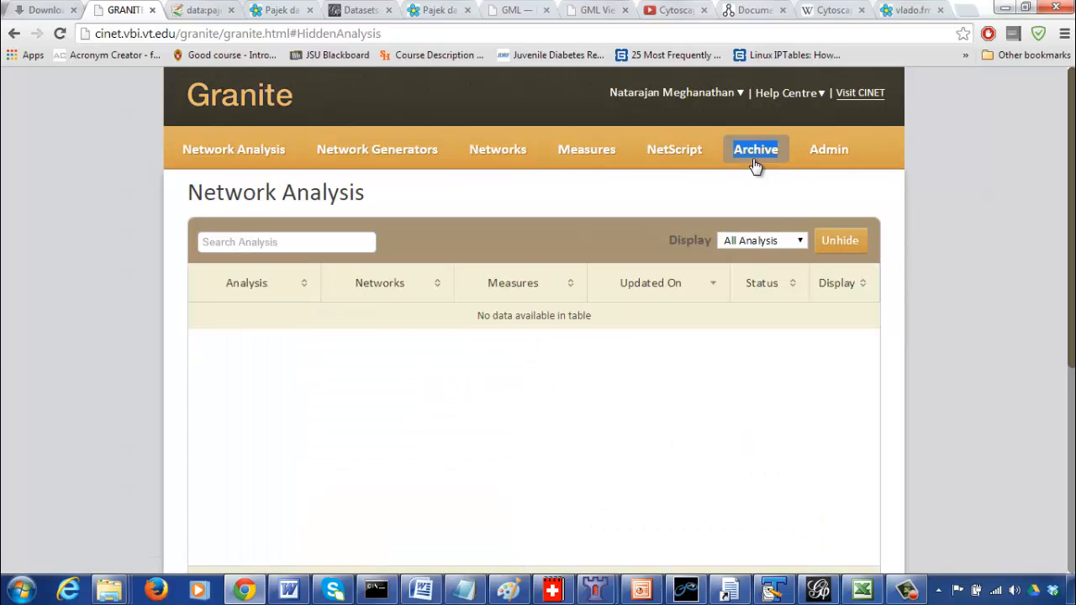
{"action": "left_click", "coordinate": [504, 150]}
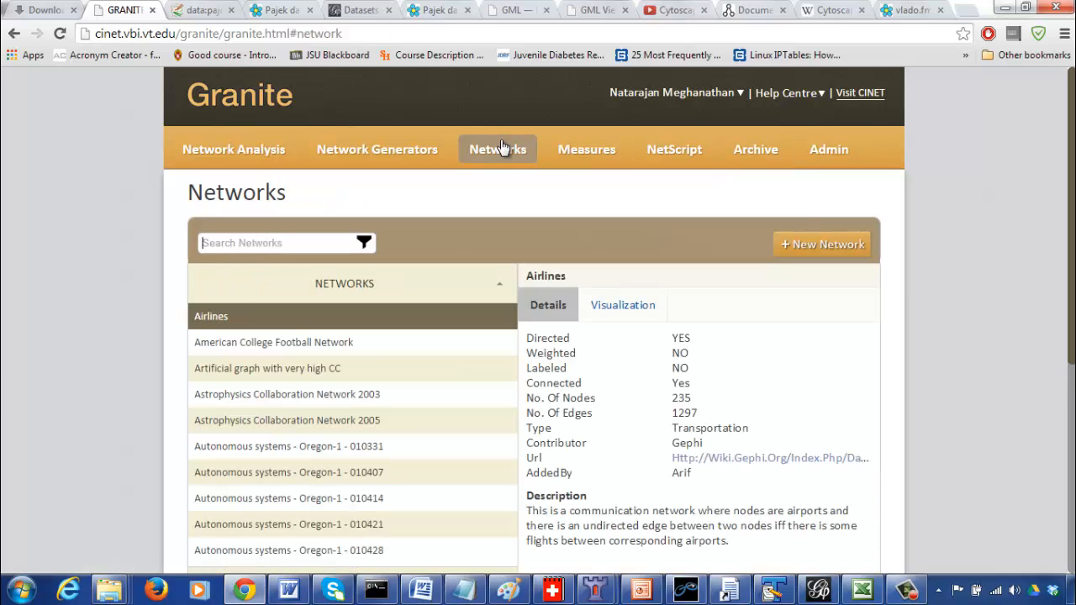
{"action": "scroll", "coordinate": [1067, 292], "scroll_direction": "down", "scroll_amount": 2}
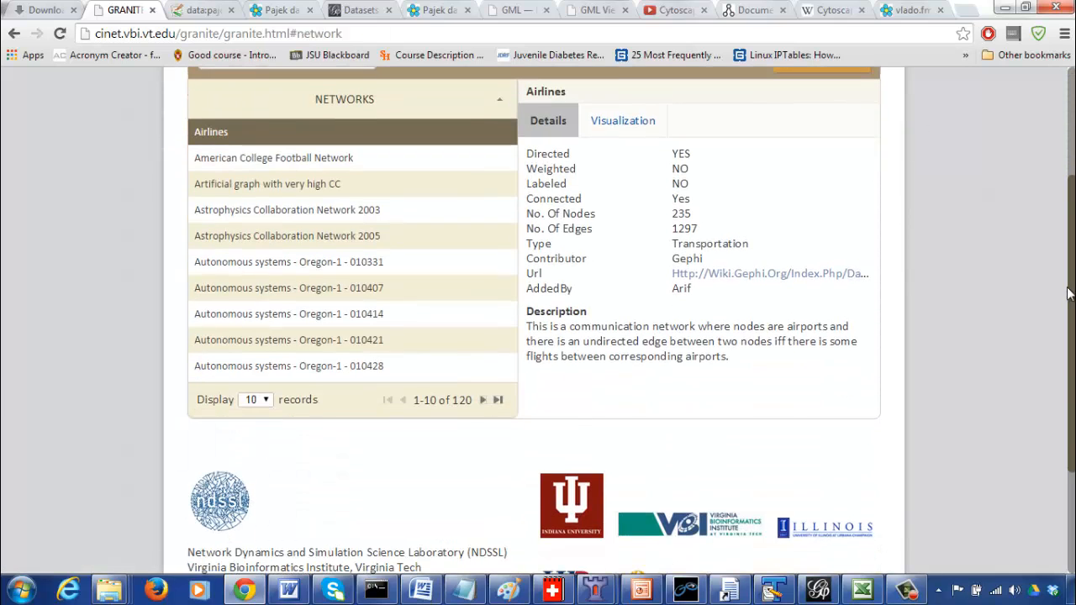
{"action": "left_click", "coordinate": [264, 400]}
{"action": "scroll", "coordinate": [129, 437], "scroll_direction": "up", "scroll_amount": 1}
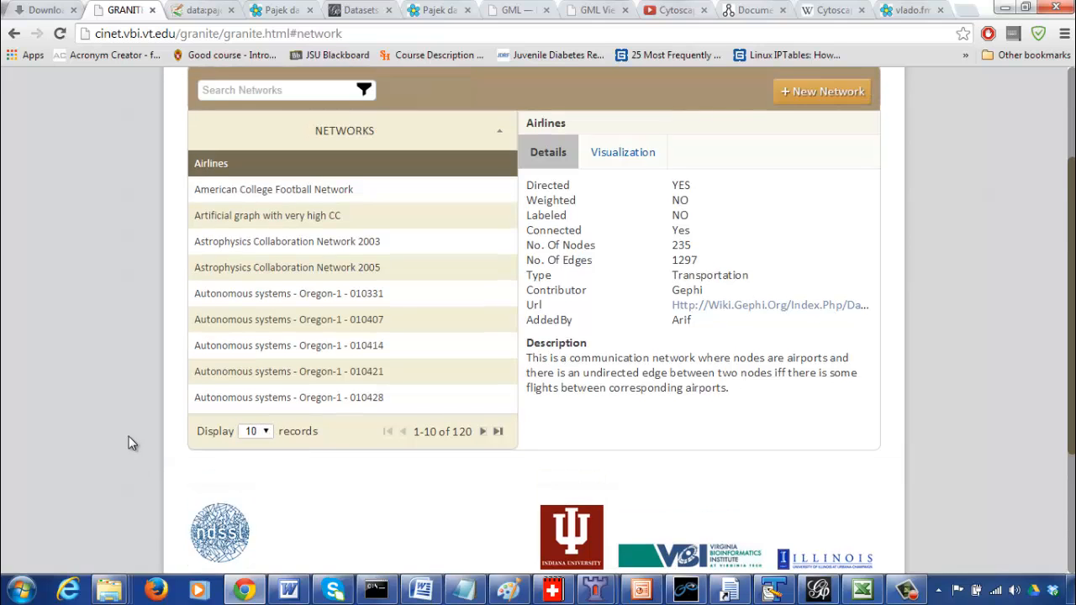
{"action": "scroll", "coordinate": [128, 443], "scroll_direction": "up", "scroll_amount": 1}
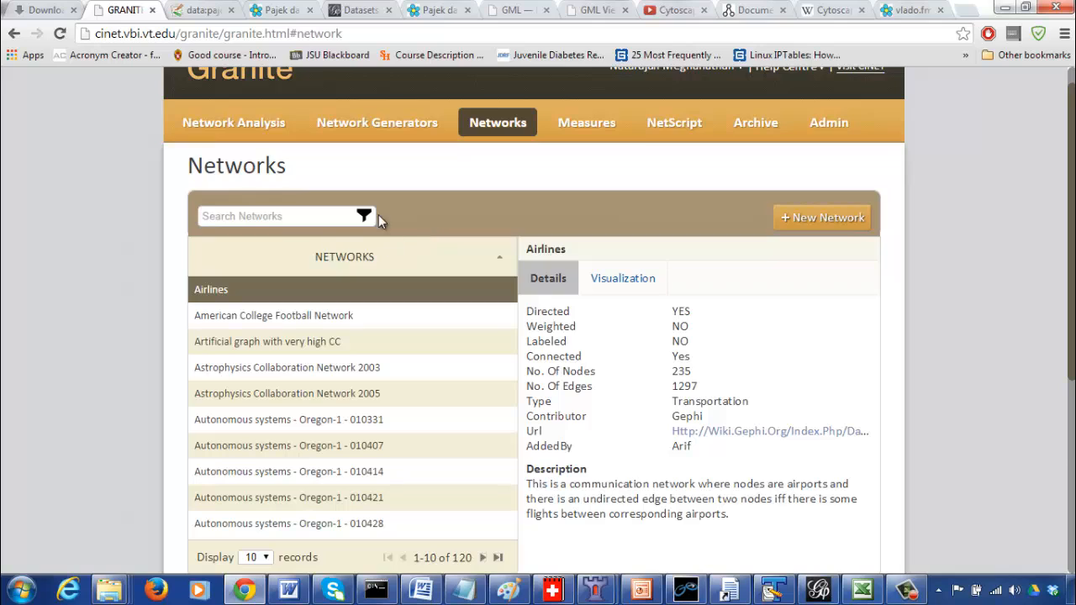
View the file upload instructions for adding a new network, then return to the Networks list
{"action": "left_click", "coordinate": [838, 225]}
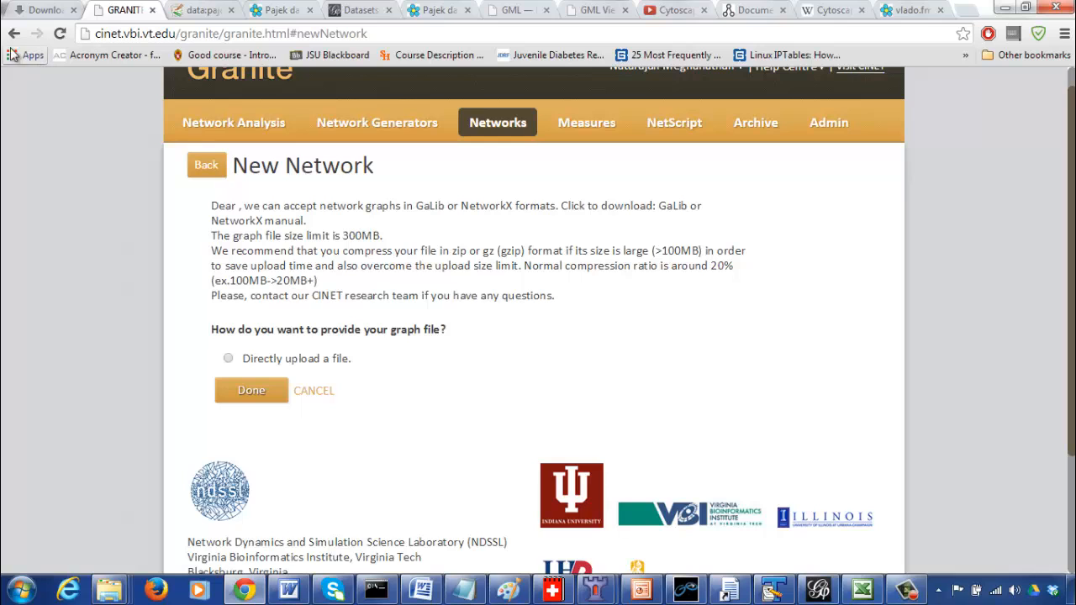
{"action": "left_click", "coordinate": [13, 33]}
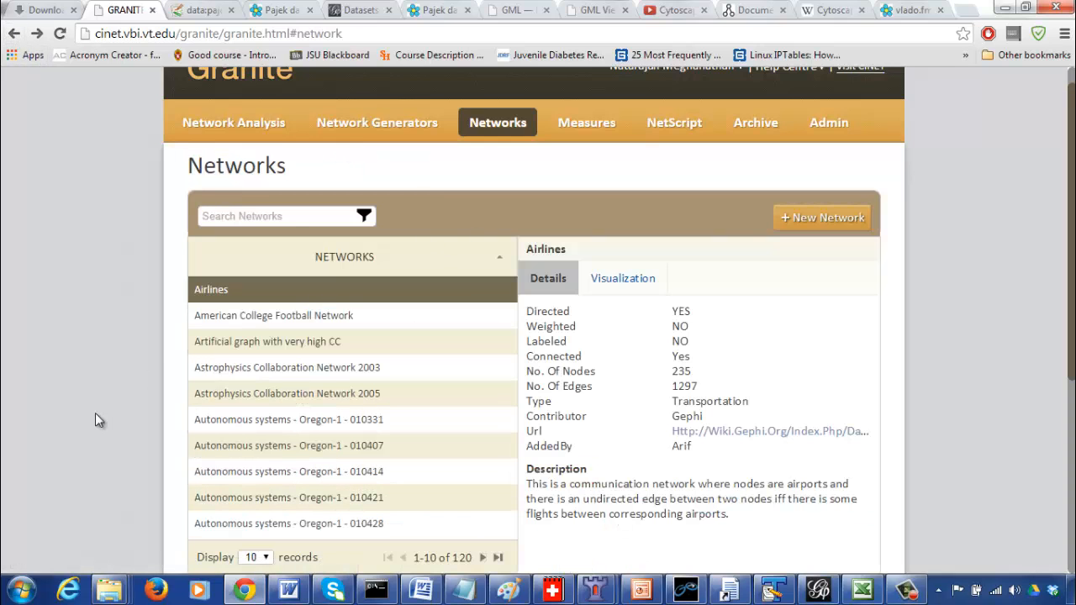
{"action": "scroll", "coordinate": [95, 412], "scroll_direction": "down", "scroll_amount": 3}
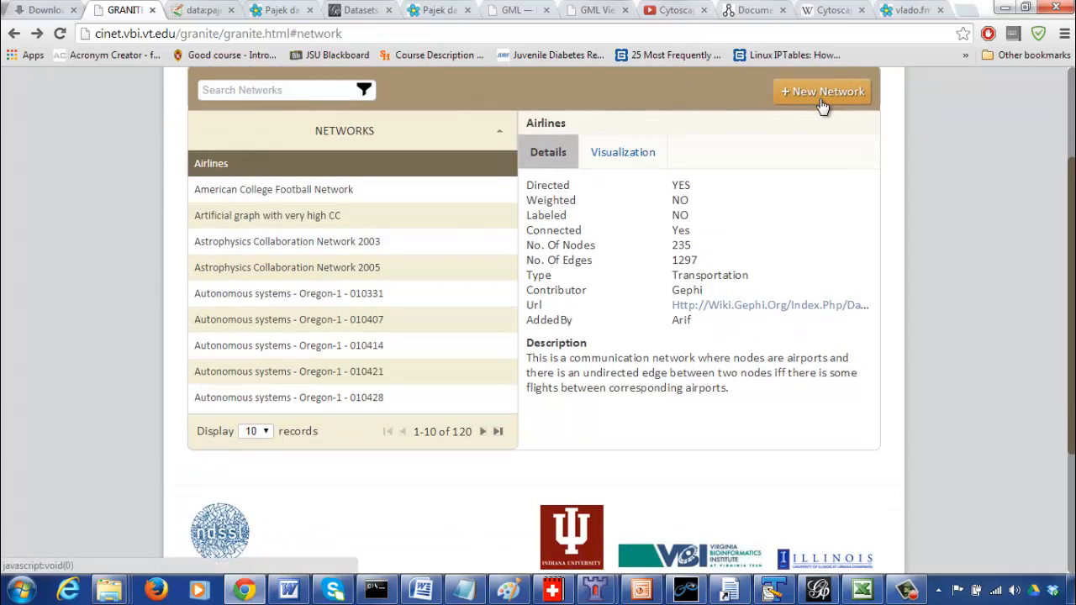
{"action": "left_click", "coordinate": [1074, 126]}
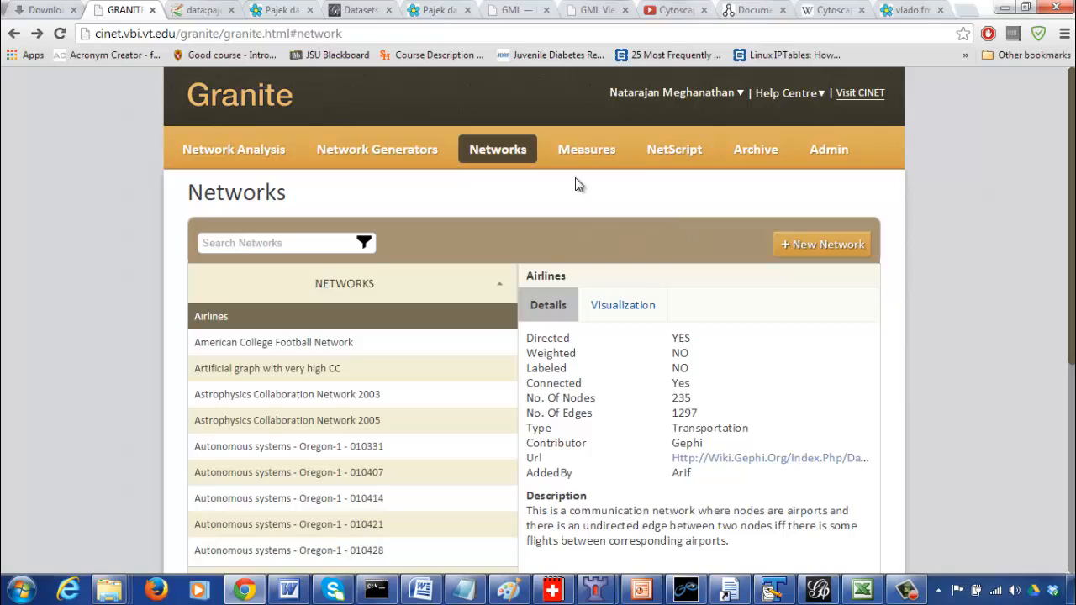
Open the Meg-RandomNetwork report from the generators list and display its output.out file
{"action": "left_click", "coordinate": [383, 158]}
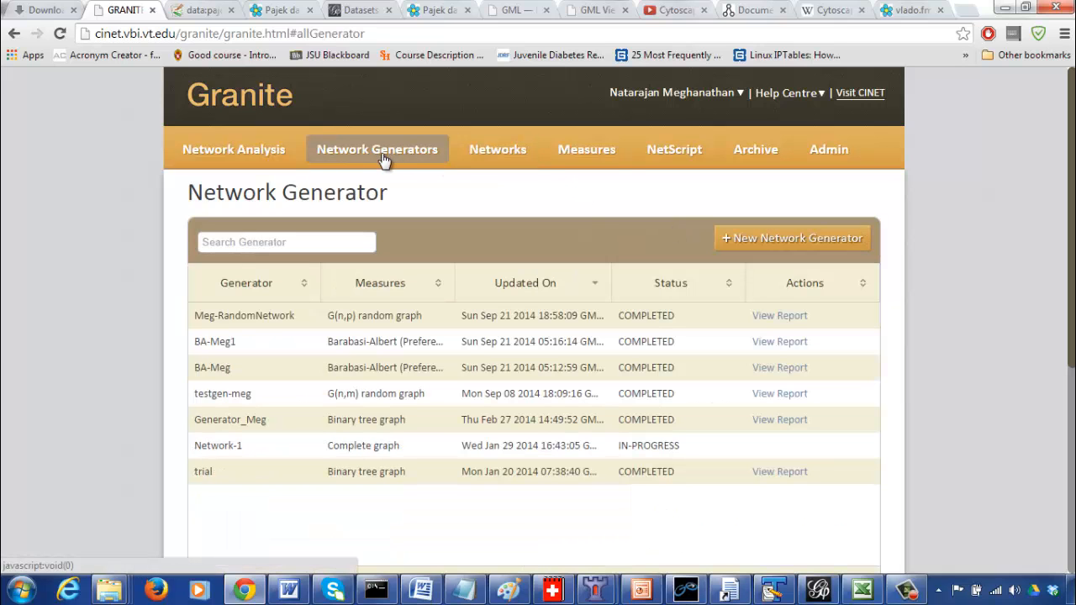
{"action": "left_click", "coordinate": [791, 316]}
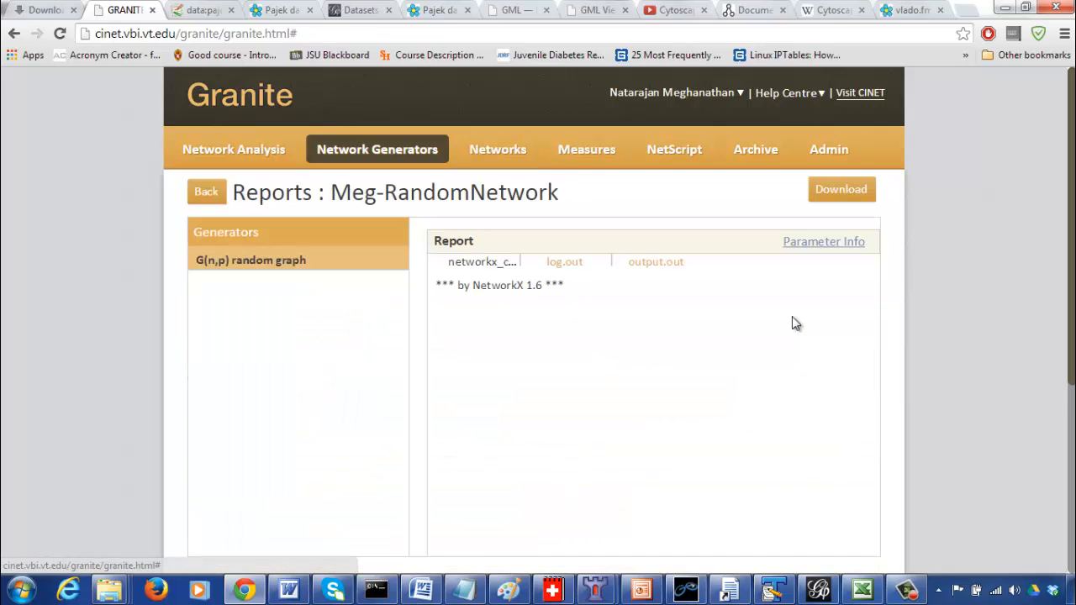
{"action": "left_click", "coordinate": [654, 263]}
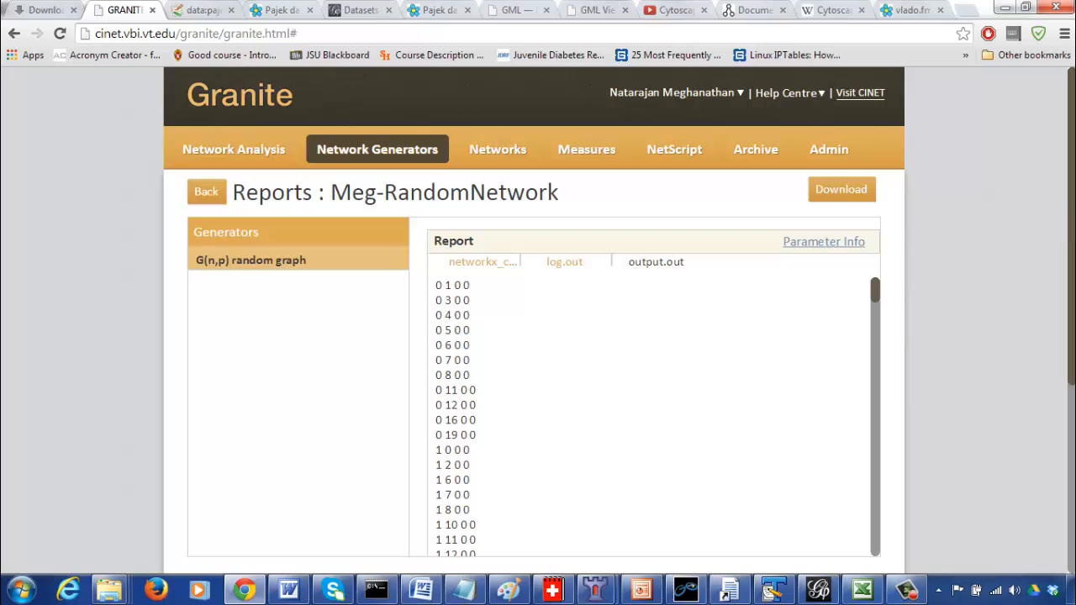
Examine the edge list in output.out, focusing on the node pair and the remaining values in its first line
{"action": "scroll", "coordinate": [1049, 343], "scroll_direction": "down", "scroll_amount": 3}
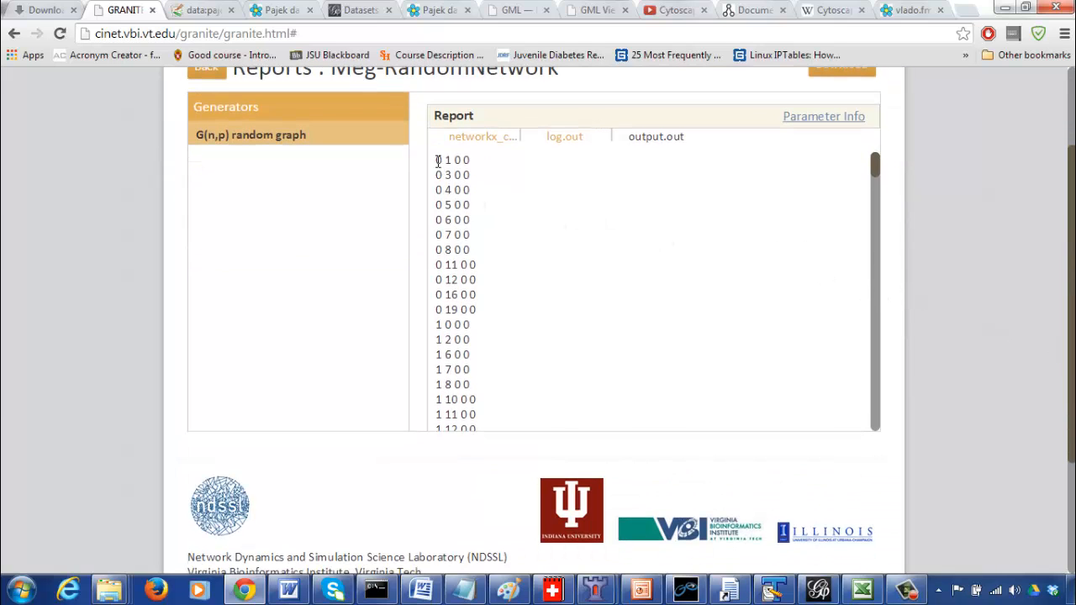
{"action": "left_click_drag", "start_coordinate": [437, 160], "coordinate": [451, 160]}
{"action": "left_click_drag", "start_coordinate": [460, 161], "coordinate": [477, 162]}
{"action": "left_click_drag", "start_coordinate": [454, 160], "coordinate": [471, 161]}
{"action": "left_click_drag", "start_coordinate": [435, 160], "coordinate": [457, 168]}
{"action": "mouse_move", "coordinate": [877, 168]}
{"action": "left_mouse_down"}
{"action": "mouse_move", "coordinate": [883, 446]}
{"action": "mouse_move", "coordinate": [871, 166]}
{"action": "left_mouse_up"}
{"action": "left_click", "coordinate": [1072, 133]}
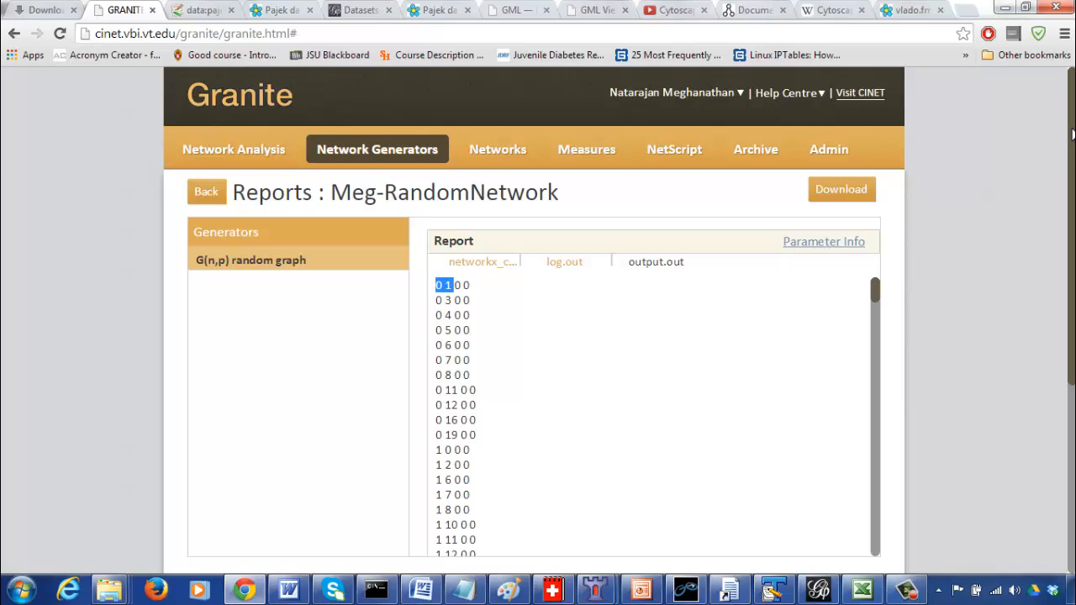
Download the Meg-RandomNetwork results as genGnpGraphNX.zip and view the archive's contents before closing it
{"action": "left_click", "coordinate": [859, 186]}
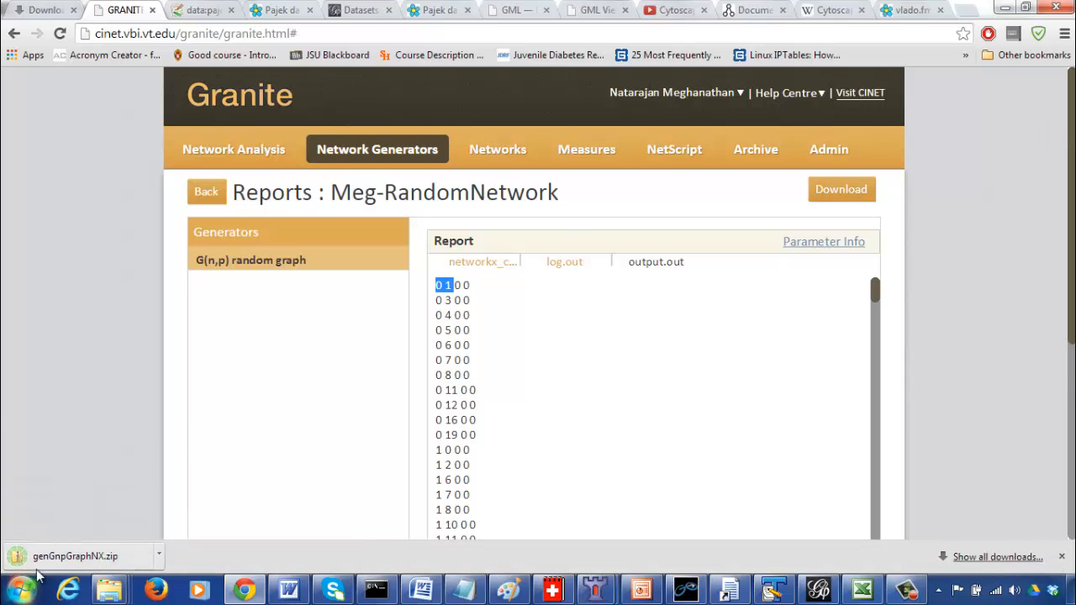
{"action": "left_click", "coordinate": [71, 554]}
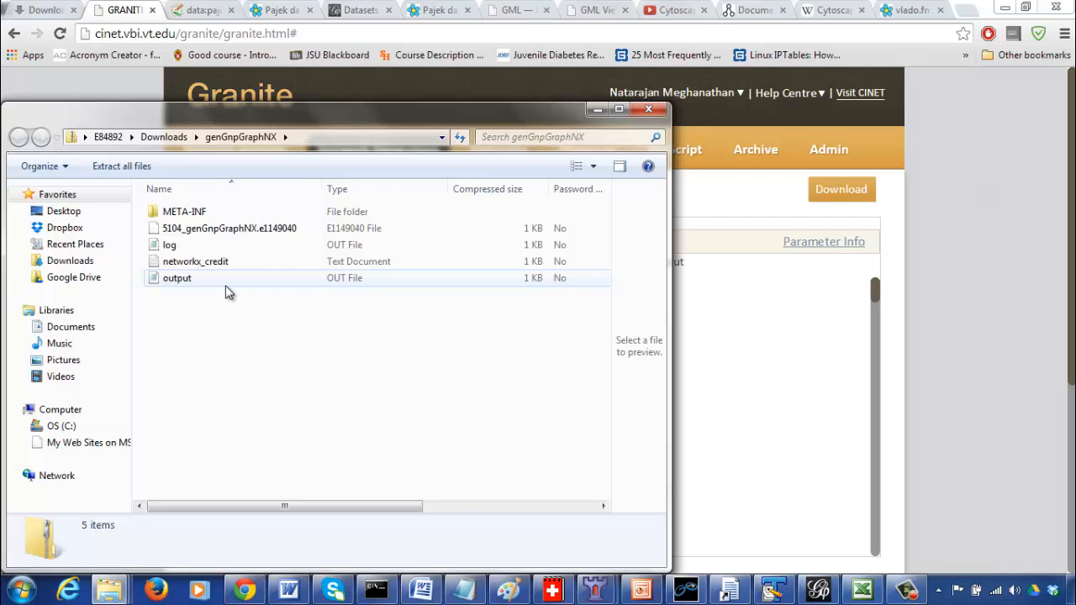
{"action": "left_click", "coordinate": [644, 110]}
{"action": "left_click", "coordinate": [452, 397]}
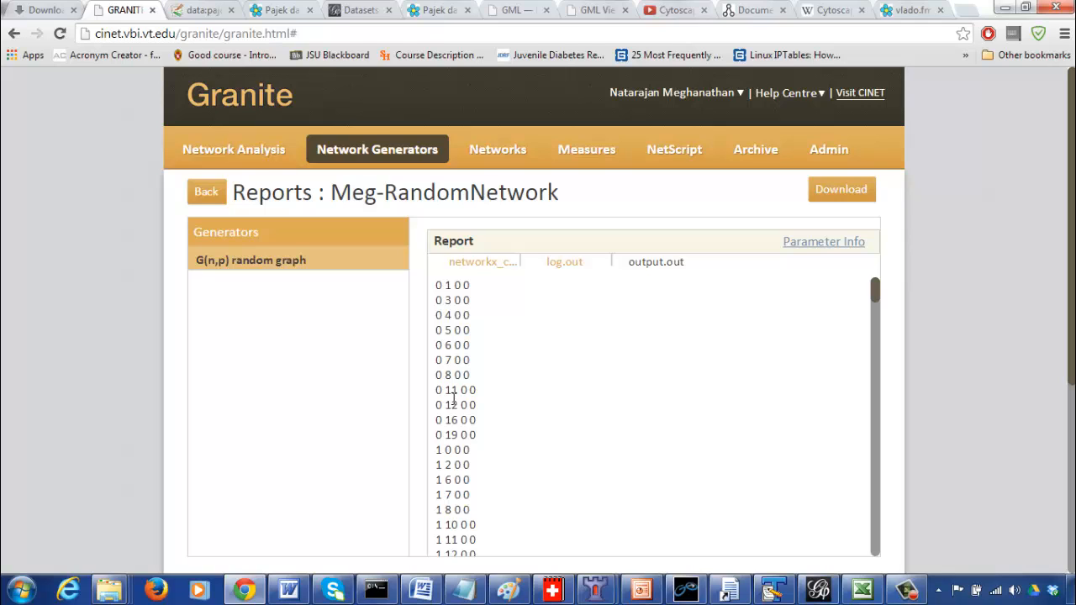
View the Networks list again, then return to the list of network analyses
{"action": "left_click", "coordinate": [586, 161]}
{"action": "left_click", "coordinate": [498, 158]}
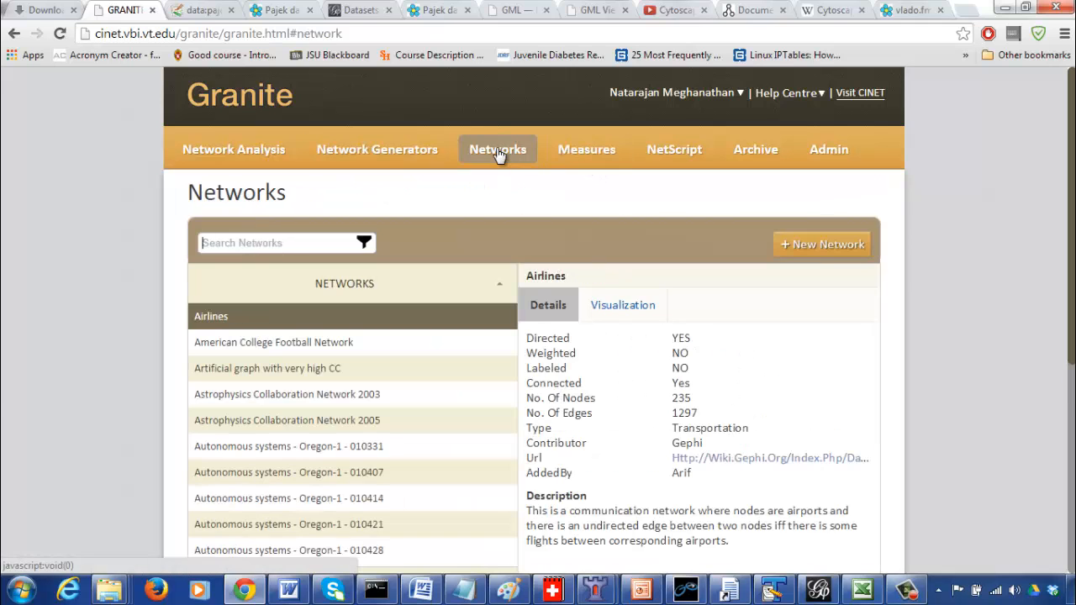
{"action": "left_click", "coordinate": [277, 149]}
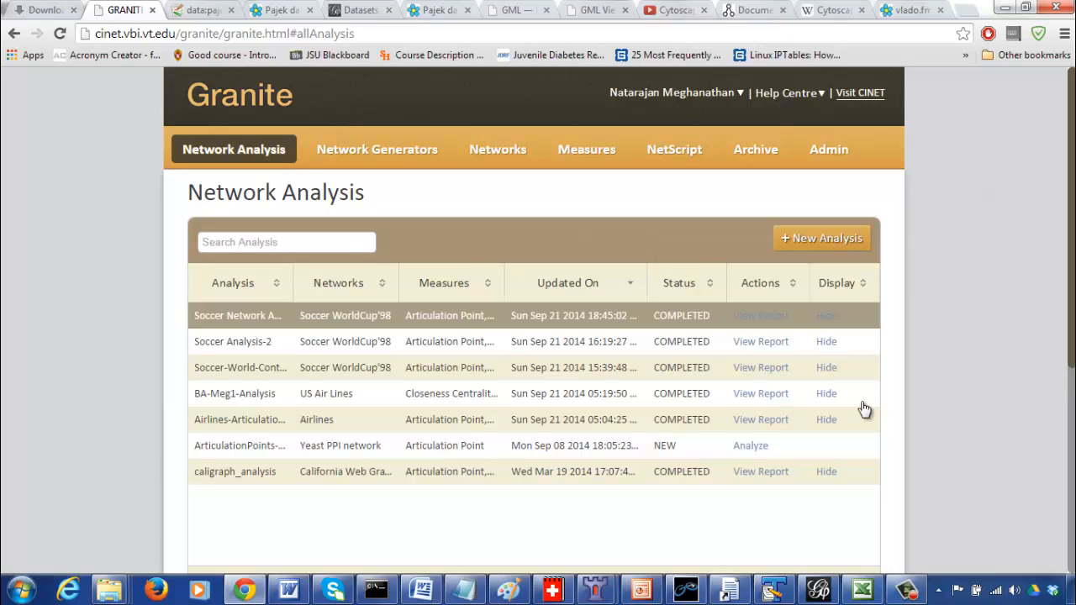
{"action": "left_click", "coordinate": [909, 591]}
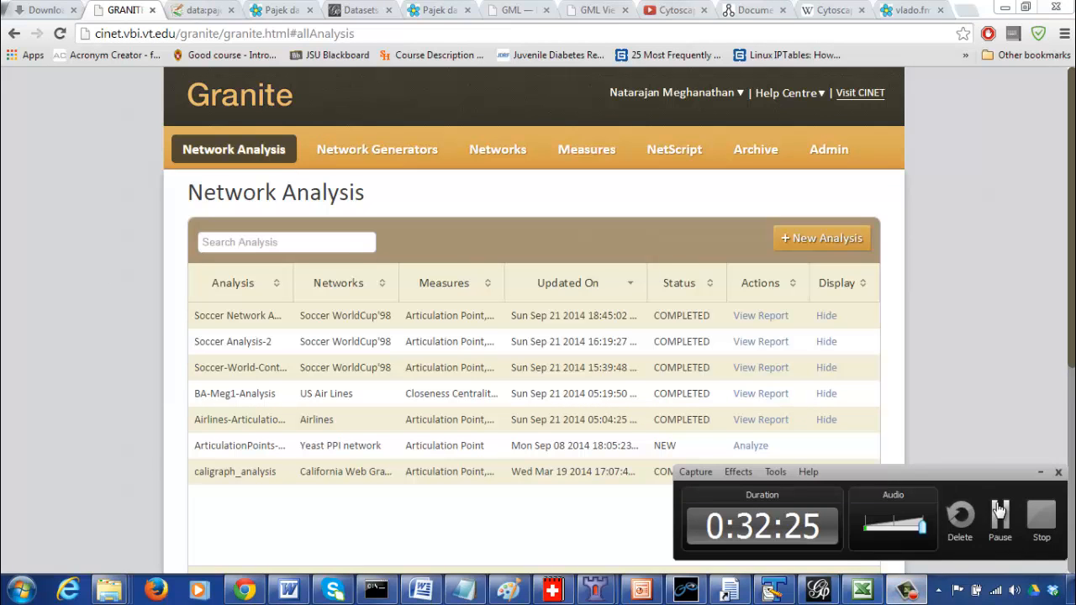